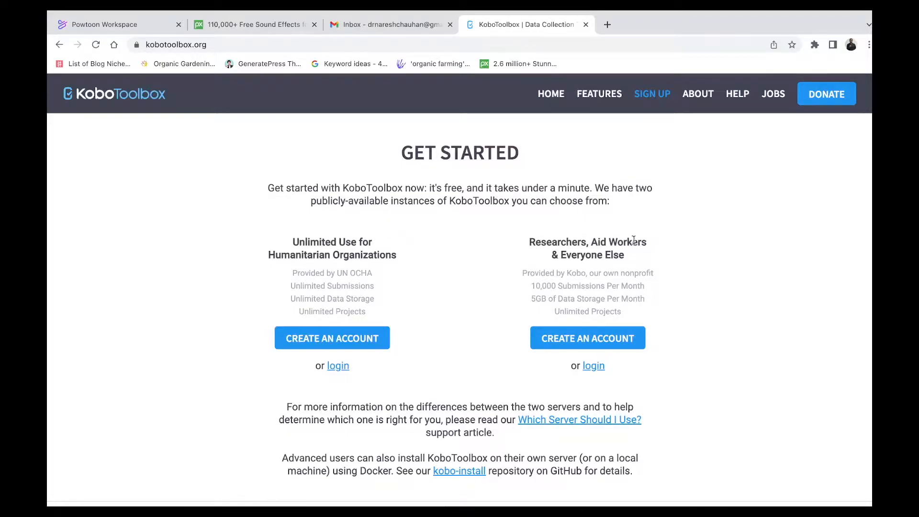
Step: Open the account registration form for researchers, aid workers and everyone else, and look over its fields
{"action": "left_click", "coordinate": [597, 346]}
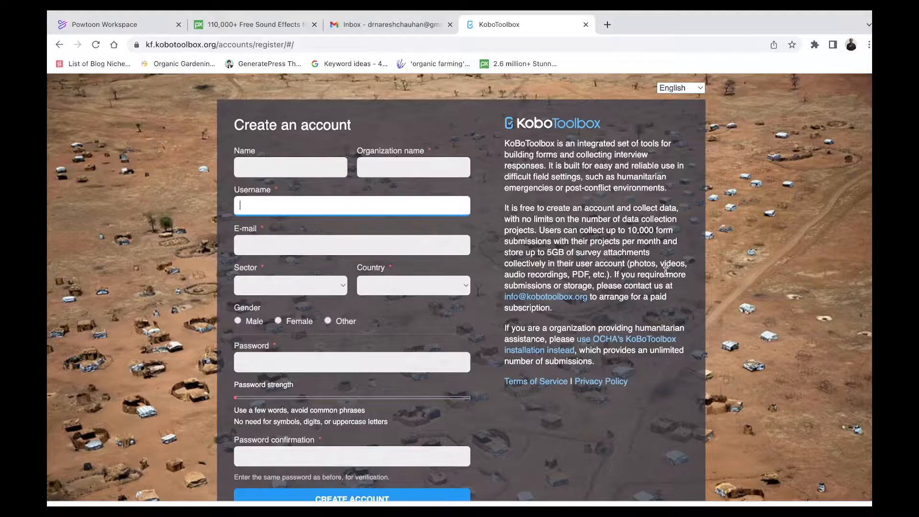
{"action": "scroll", "coordinate": [665, 272], "scroll_direction": "down", "scroll_amount": 5}
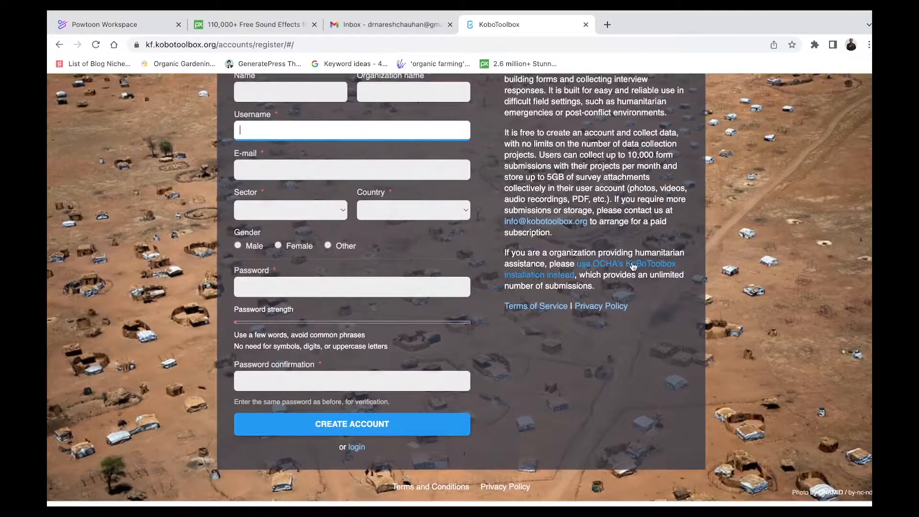
{"action": "scroll", "coordinate": [630, 265], "scroll_direction": "up", "scroll_amount": 2}
{"action": "scroll", "coordinate": [631, 265], "scroll_direction": "up", "scroll_amount": 2}
Step: Fill in the person's name, organization gmcs, username and e-mail on the registration form, and open the sector choices
{"action": "left_click", "coordinate": [276, 163]}
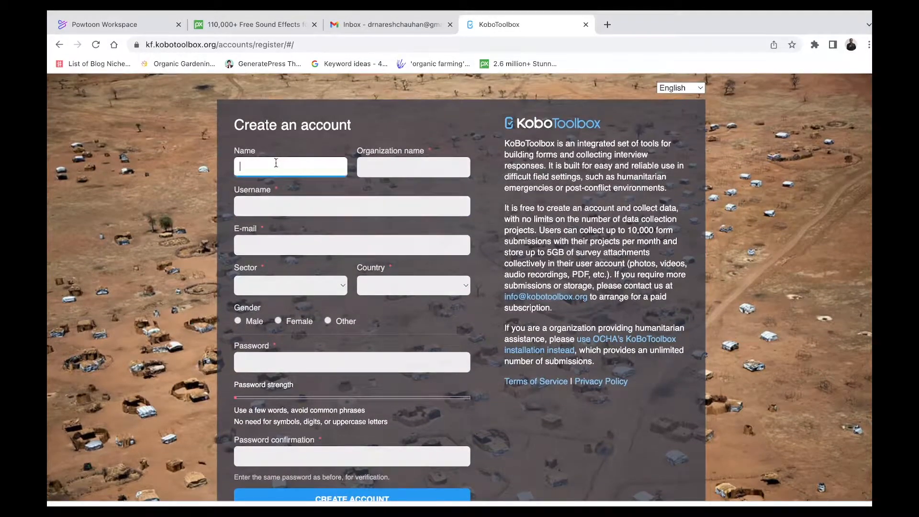
{"action": "type", "text": "naresh"}
{"action": "left_click", "coordinate": [390, 165]}
{"action": "type", "text": "gmcs"}
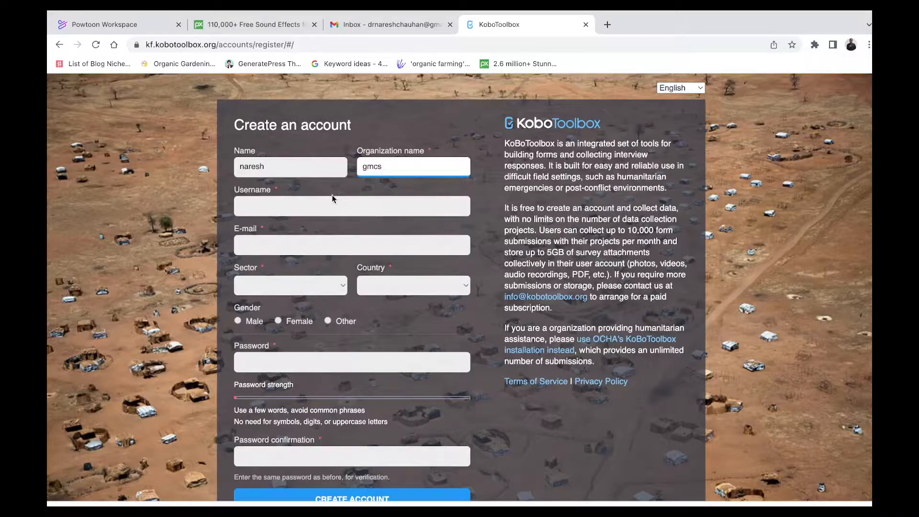
{"action": "left_click", "coordinate": [327, 206]}
{"action": "left_click", "coordinate": [331, 226]}
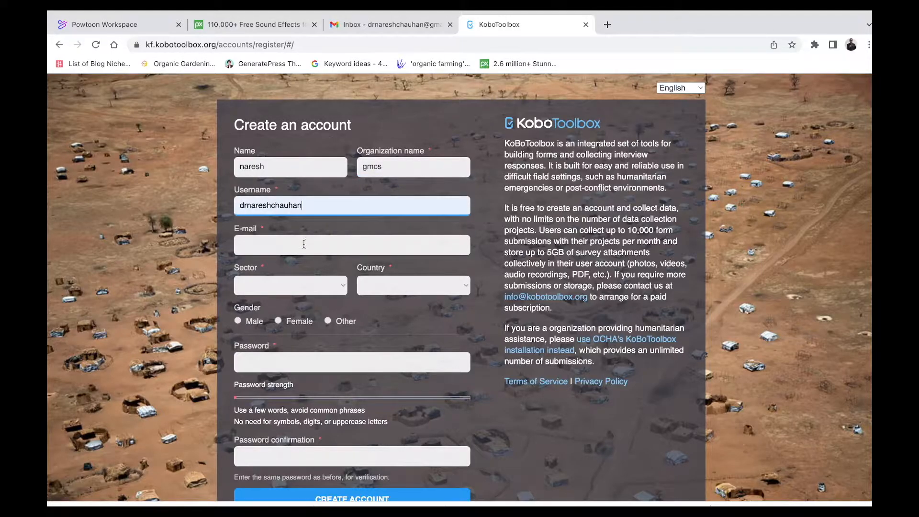
{"action": "left_click", "coordinate": [303, 244]}
{"action": "left_click", "coordinate": [320, 267]}
{"action": "left_click", "coordinate": [294, 283]}
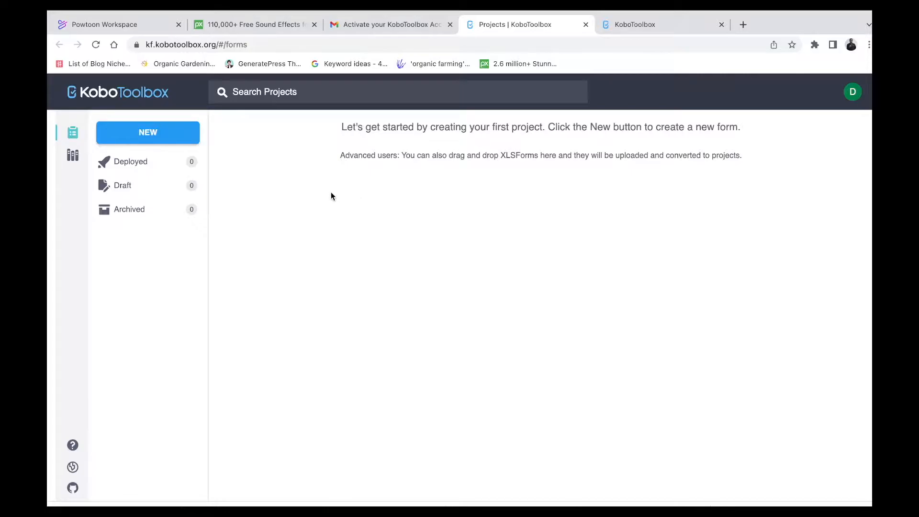
Step: Start a new project built from scratch, named "demo" with the description "demo for chanel"
{"action": "left_click", "coordinate": [150, 138]}
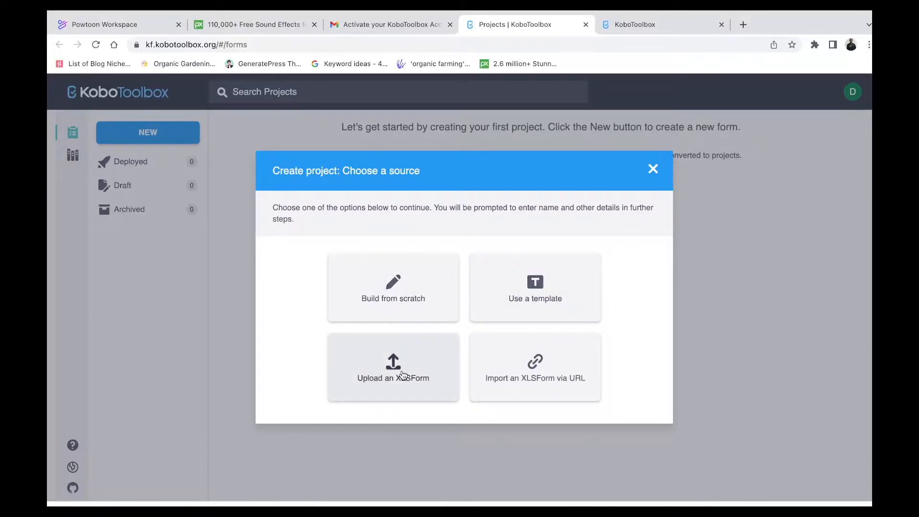
{"action": "left_click", "coordinate": [395, 297]}
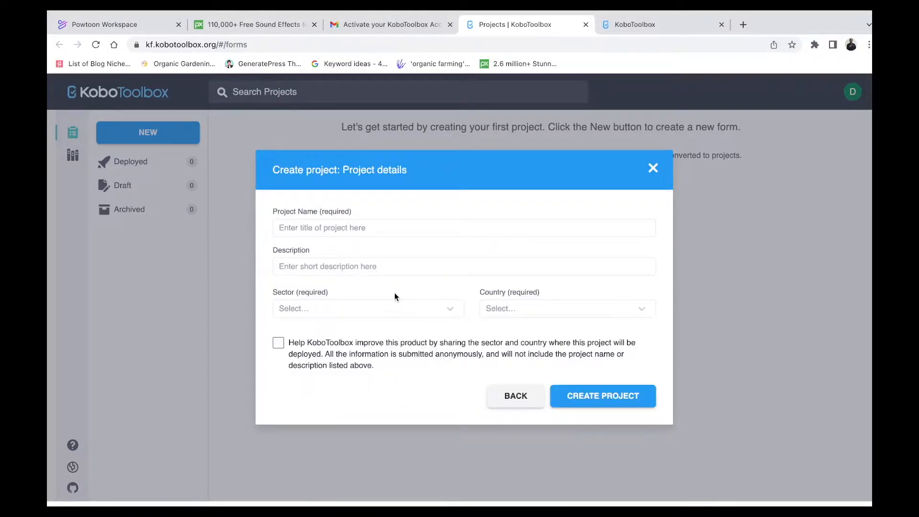
{"action": "left_click", "coordinate": [363, 225]}
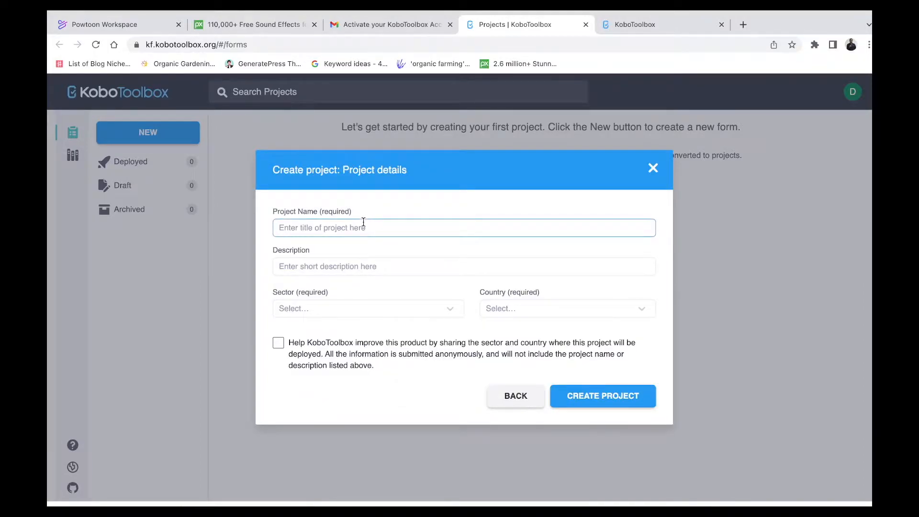
{"action": "type", "text": "demo"}
{"action": "left_click", "coordinate": [331, 267]}
{"action": "type", "text": "demo"}
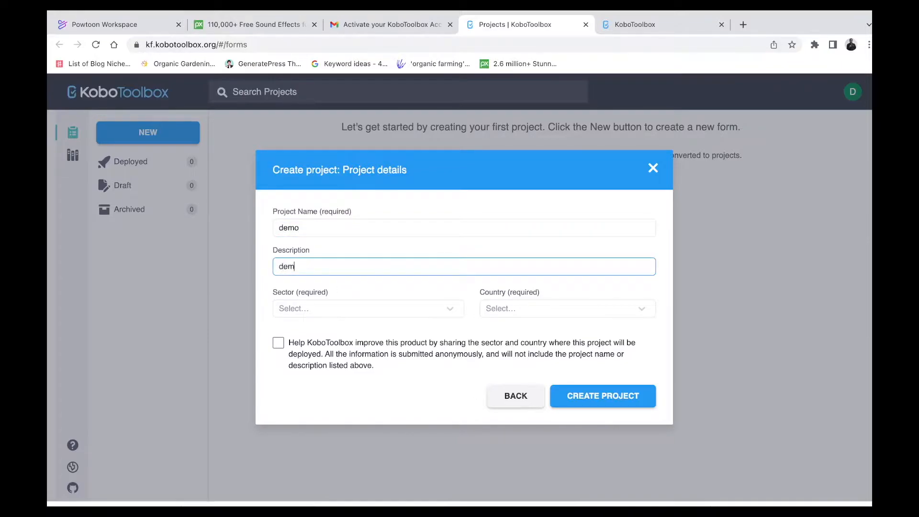
{"action": "type", "text": " for chanel"}
Step: Set the project's sector to Health Services / Public Health and country to India, and create the project
{"action": "left_click", "coordinate": [334, 309]}
{"action": "left_click", "coordinate": [333, 369]}
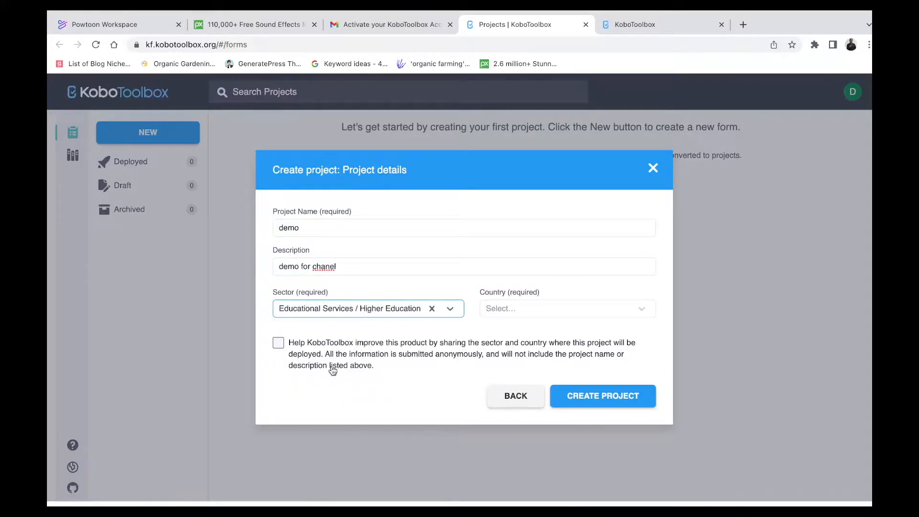
{"action": "left_click", "coordinate": [372, 310]}
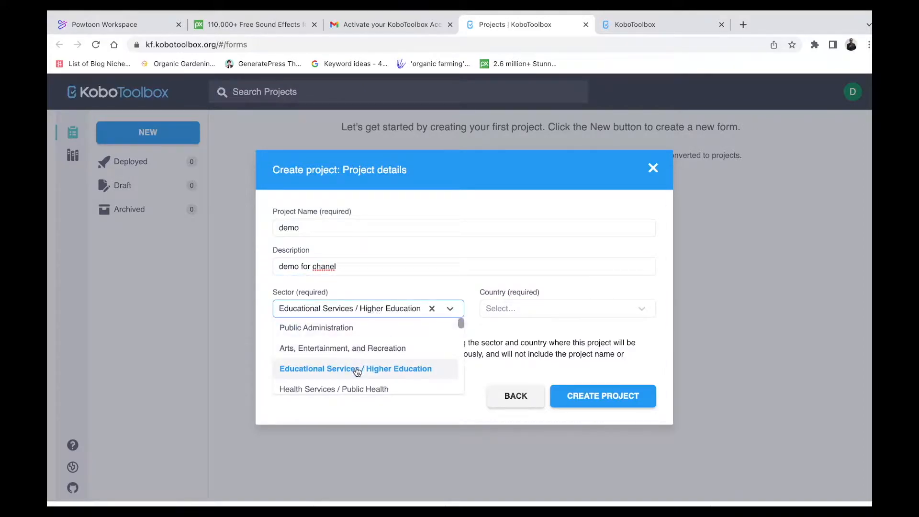
{"action": "left_click", "coordinate": [355, 387]}
{"action": "left_click", "coordinate": [511, 307]}
{"action": "type", "text": "Ind"}
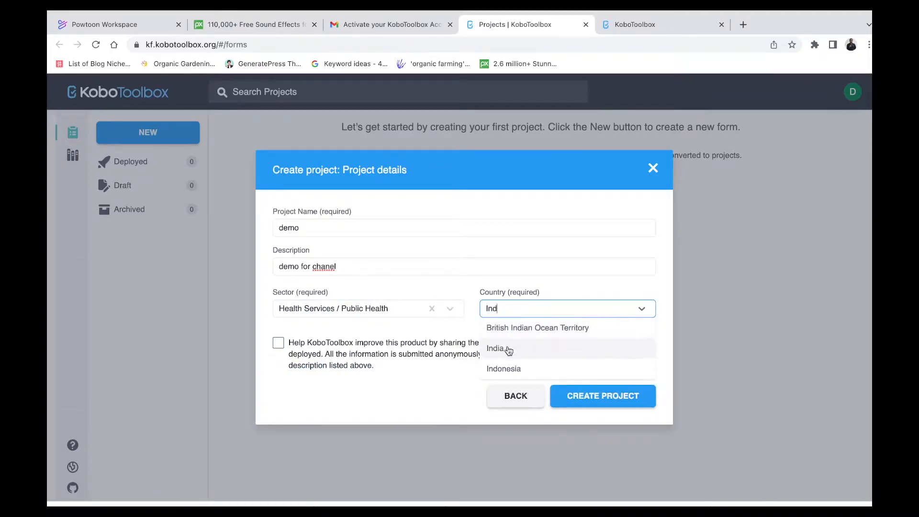
{"action": "left_click", "coordinate": [508, 351]}
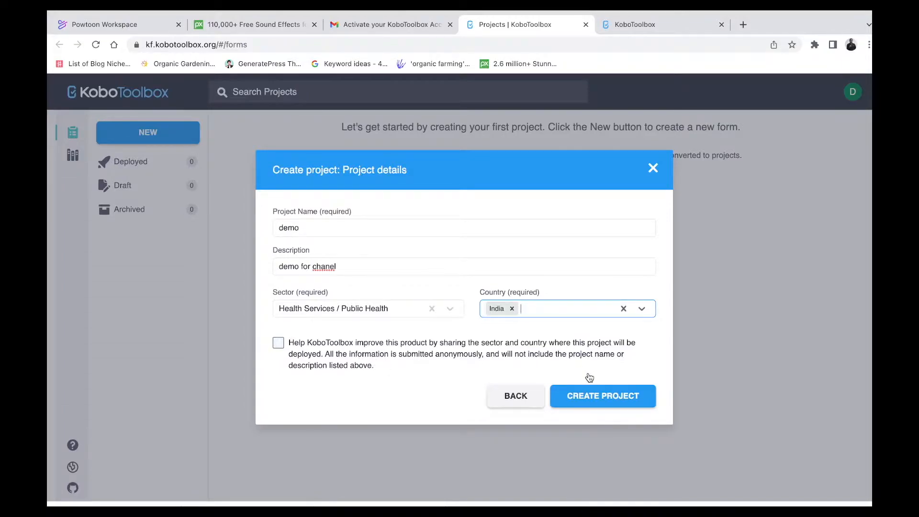
{"action": "left_click", "coordinate": [594, 397]}
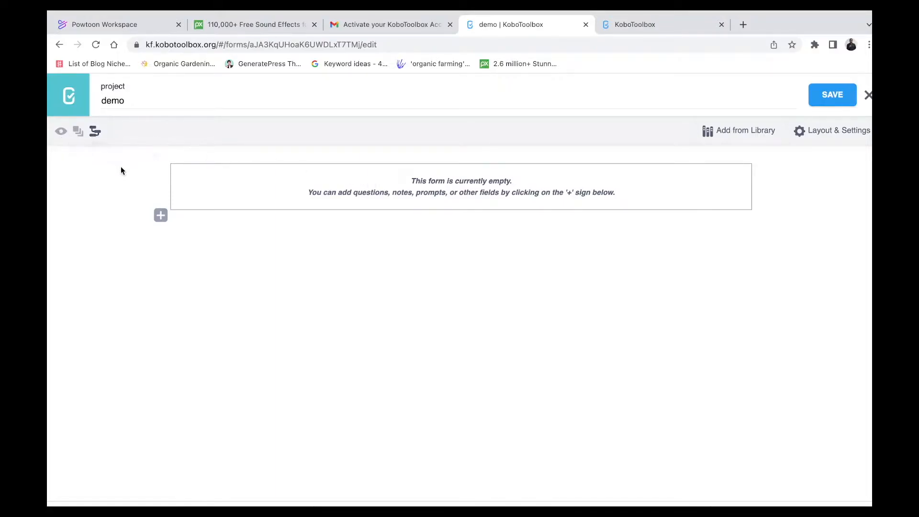
Step: Rename the project to demo_chanel in the form builder and save it
{"action": "left_click", "coordinate": [143, 104]}
{"action": "type", "text": "_chanel"}
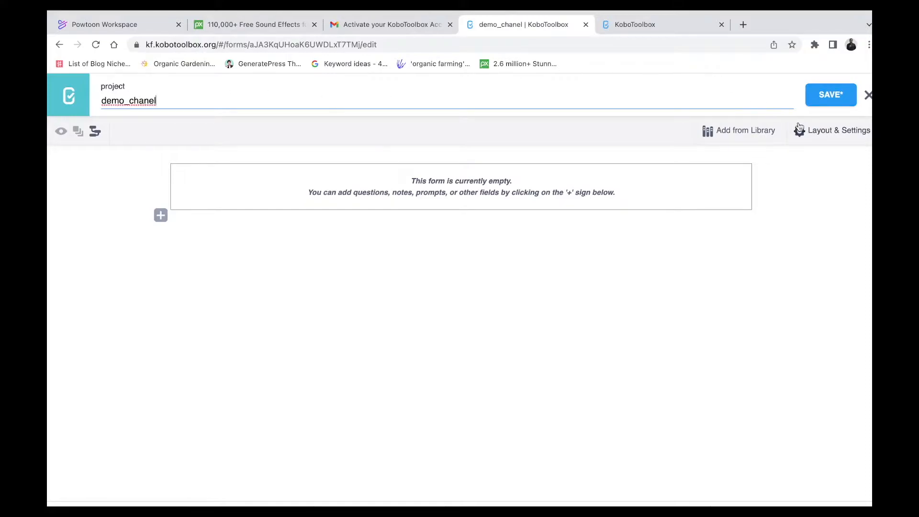
{"action": "left_click", "coordinate": [822, 97]}
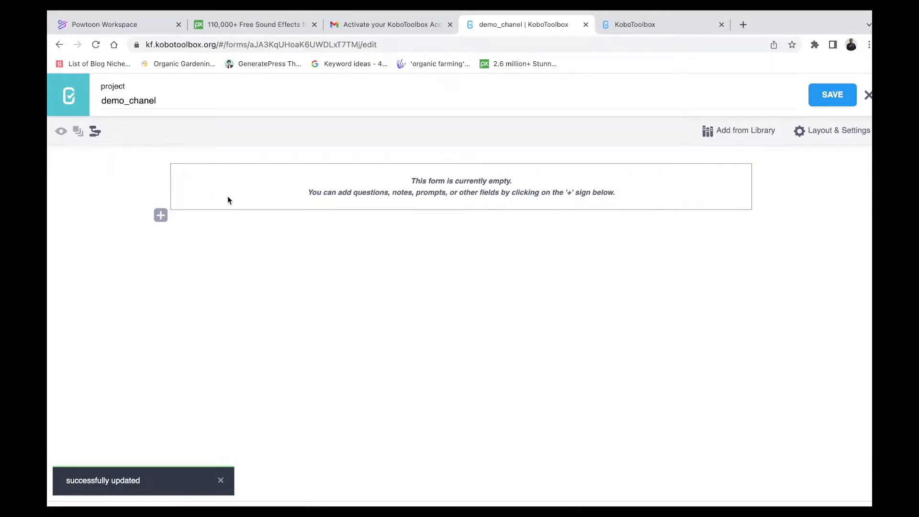
Step: Add a Text question titled "name" to the empty form
{"action": "left_click", "coordinate": [160, 216]}
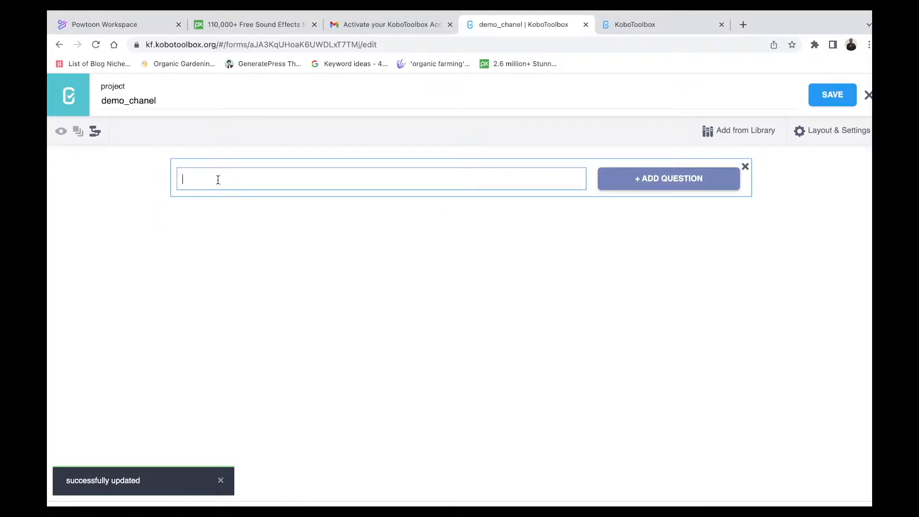
{"action": "type", "text": "name"}
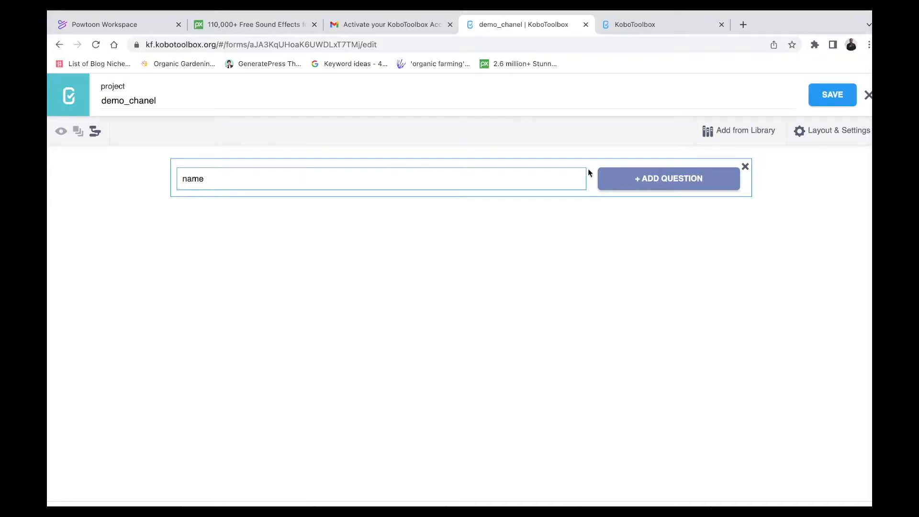
{"action": "left_click", "coordinate": [638, 183]}
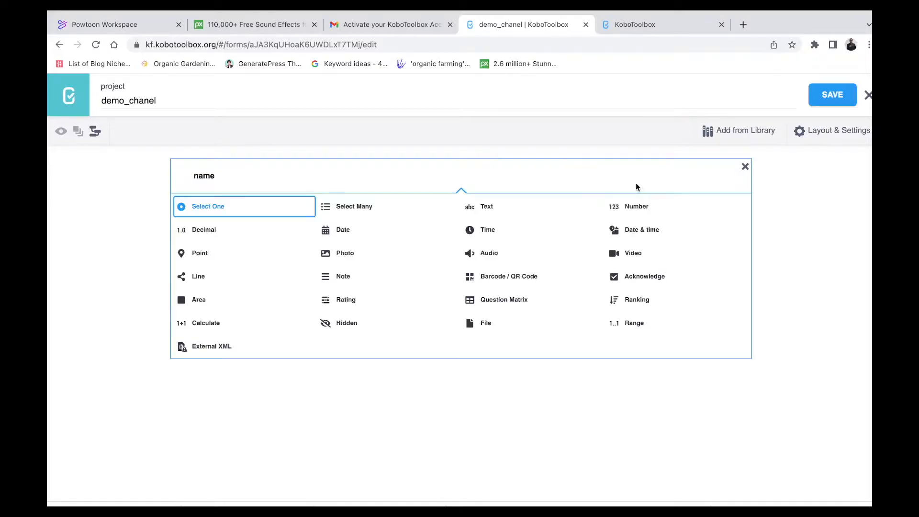
{"action": "left_click", "coordinate": [493, 205]}
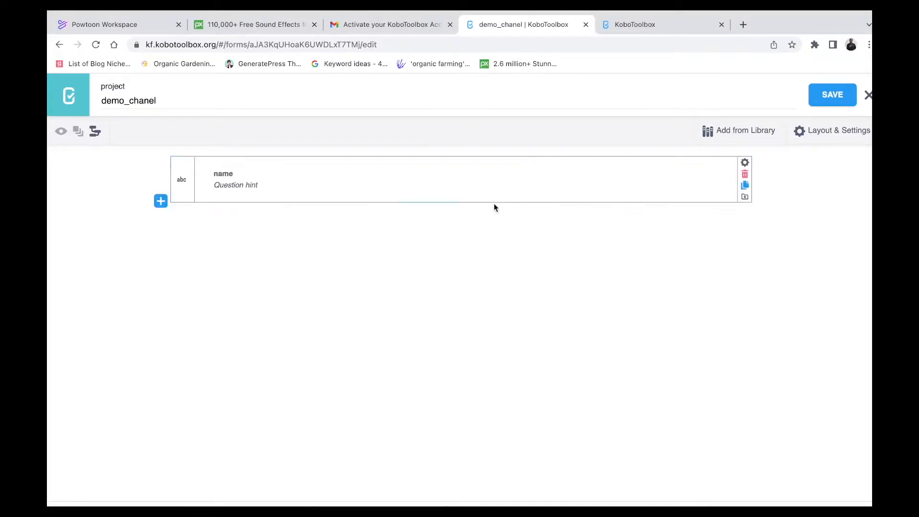
Step: Add a Select One question titled "gender" below the name question
{"action": "left_click", "coordinate": [161, 201]}
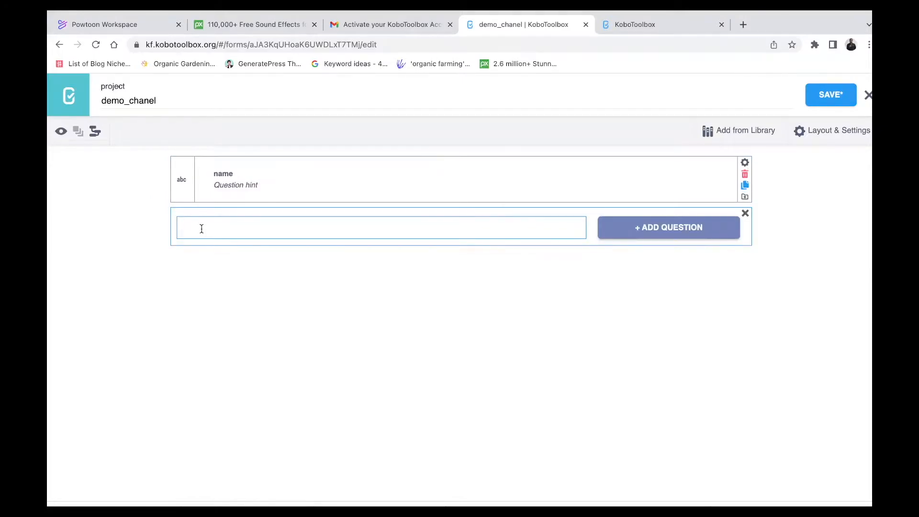
{"action": "type", "text": "gender"}
{"action": "left_click", "coordinate": [641, 229]}
{"action": "left_click", "coordinate": [230, 258]}
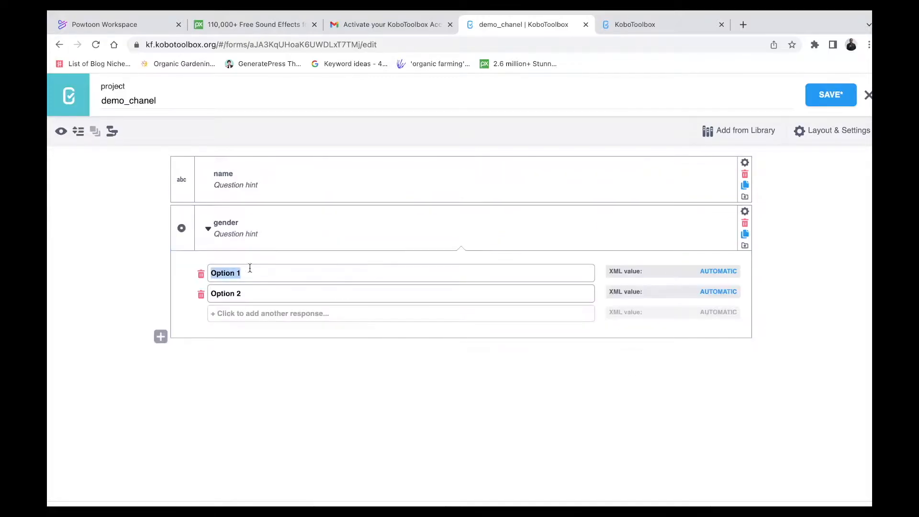
Step: Set the gender question's response options to male, female and a third one, other
{"action": "type", "text": "male"}
{"action": "left_click", "coordinate": [261, 295]}
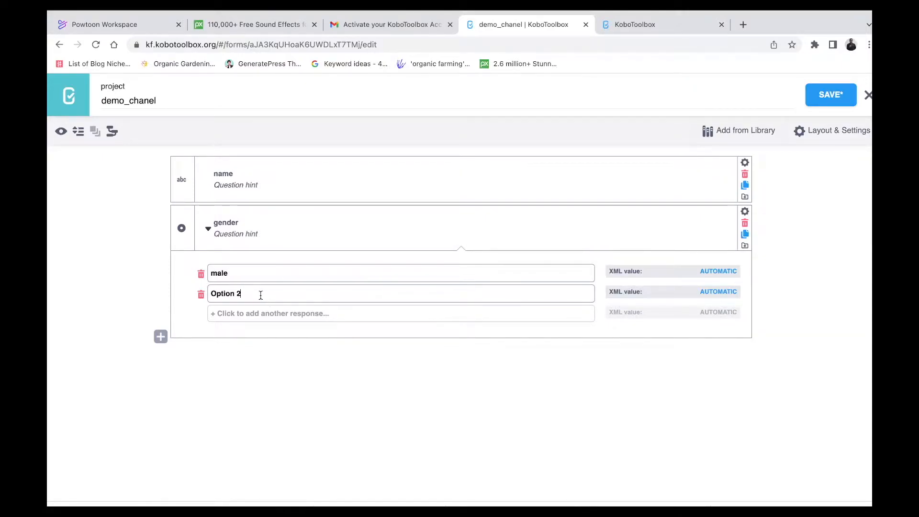
{"action": "key", "text": "super+a"}
{"action": "type", "text": "female"}
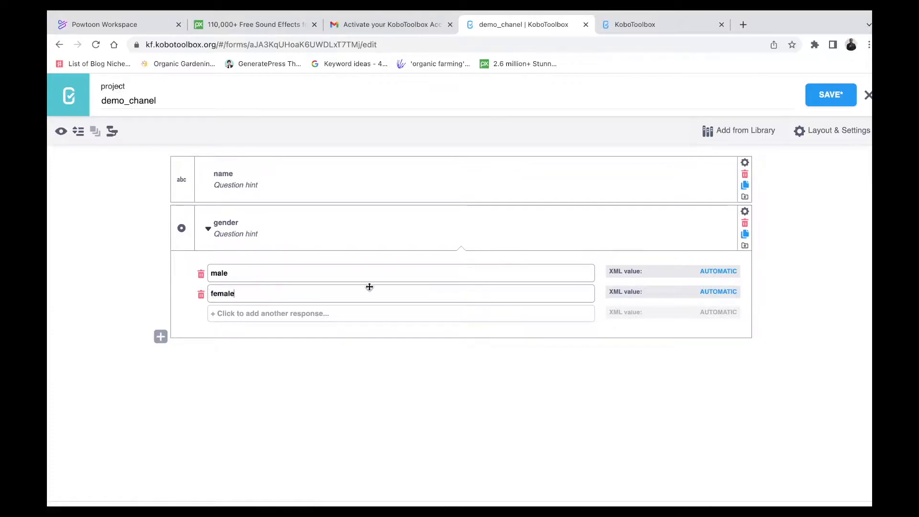
{"action": "left_click", "coordinate": [289, 313]}
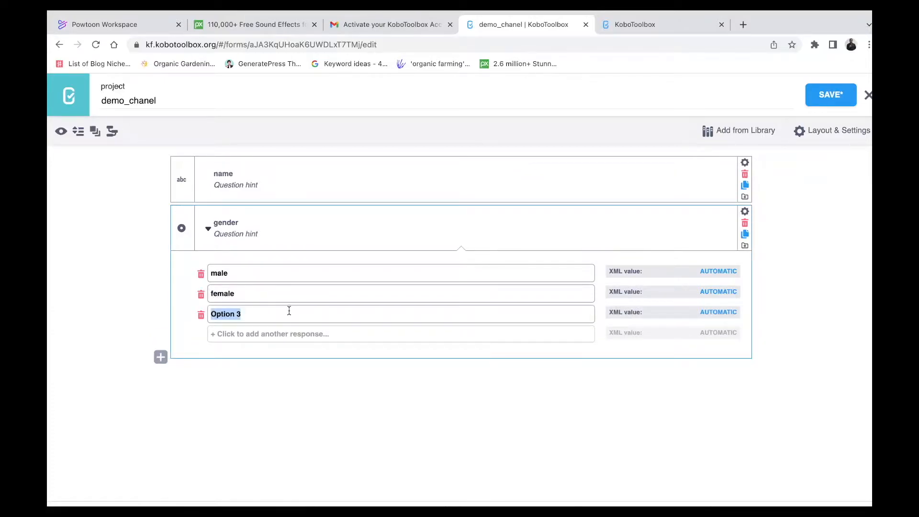
{"action": "type", "text": "other"}
Step: Add a Number question titled "phone no" below the gender question
{"action": "left_click", "coordinate": [161, 357]}
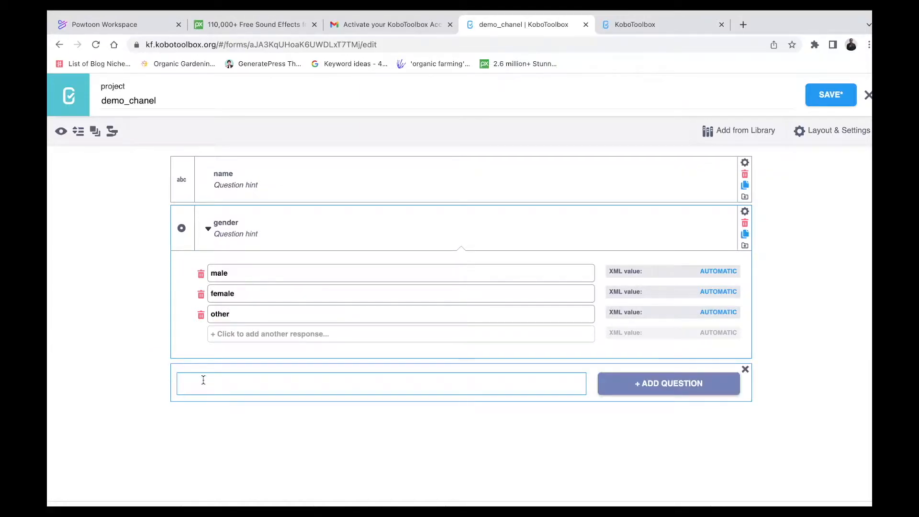
{"action": "type", "text": "phone no"}
{"action": "left_click", "coordinate": [630, 392]}
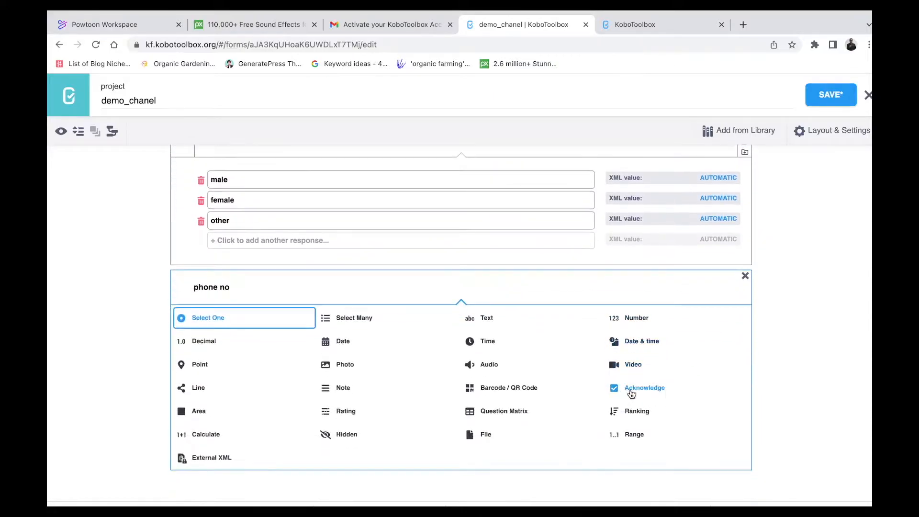
{"action": "left_click", "coordinate": [629, 320]}
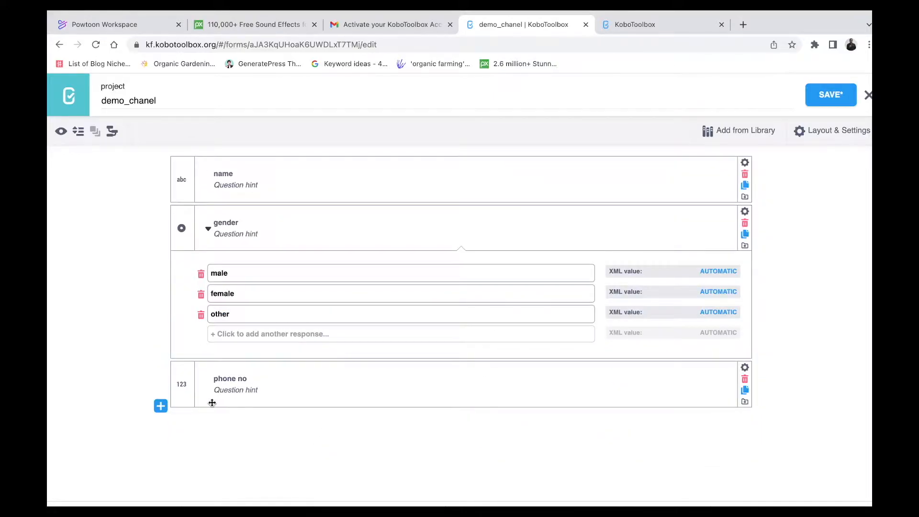
Step: Add a Text question titled "adress" below the phone number question
{"action": "left_click", "coordinate": [161, 407]}
{"action": "type", "text": "adress"}
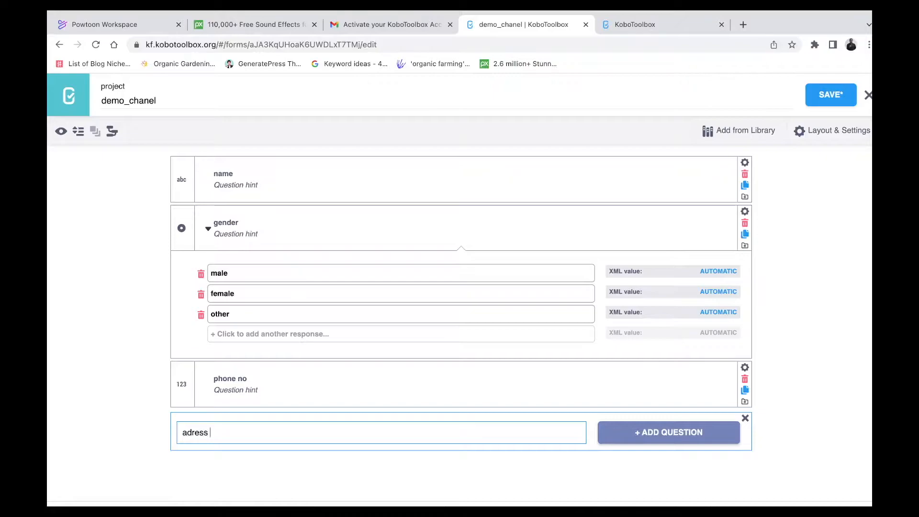
{"action": "left_click", "coordinate": [638, 433]}
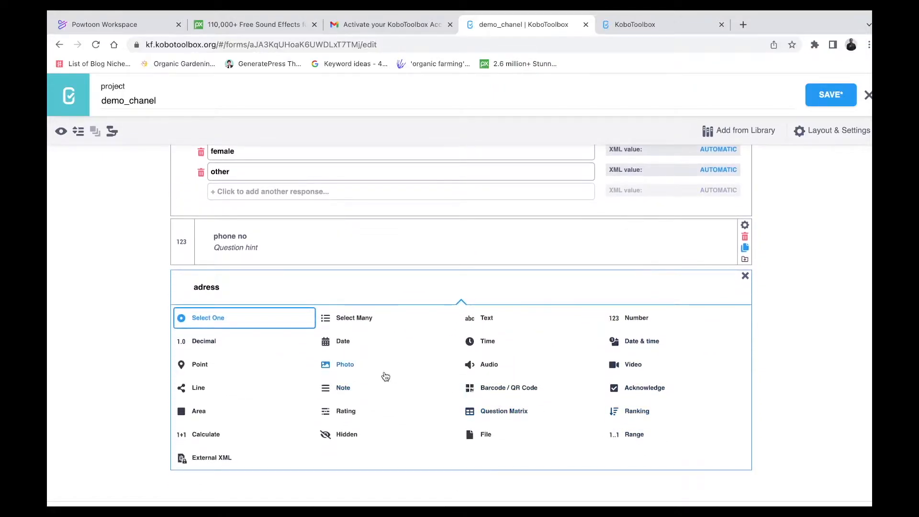
{"action": "left_click", "coordinate": [473, 319]}
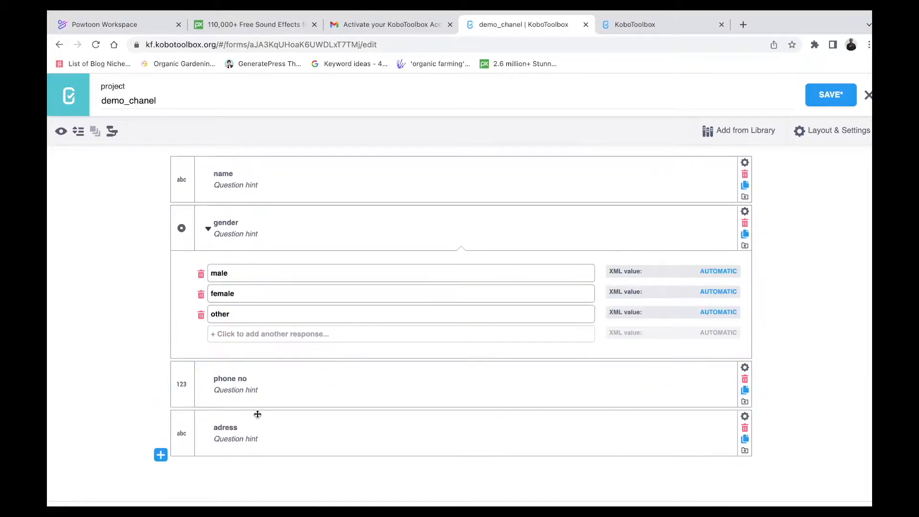
Step: Add a Point question titled "geolocation" below the adress question
{"action": "left_click", "coordinate": [161, 456]}
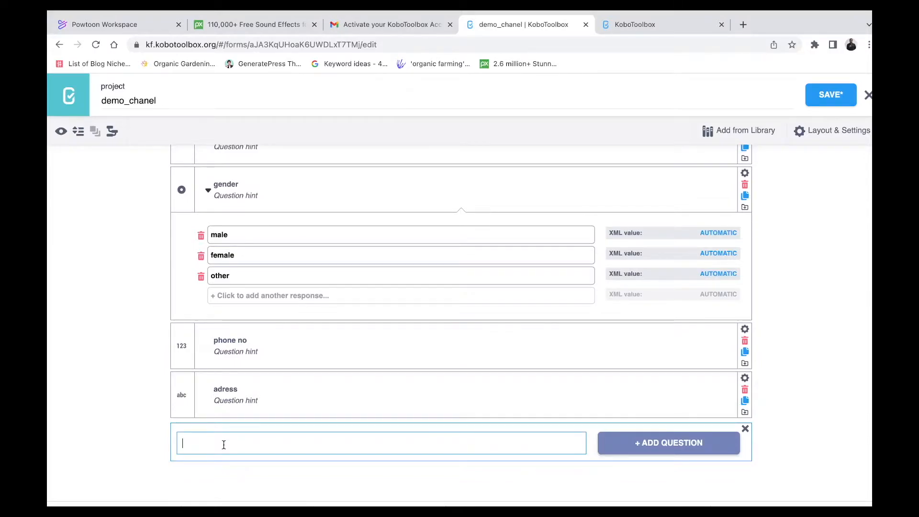
{"action": "type", "text": "geolocation"}
{"action": "left_click", "coordinate": [640, 438]}
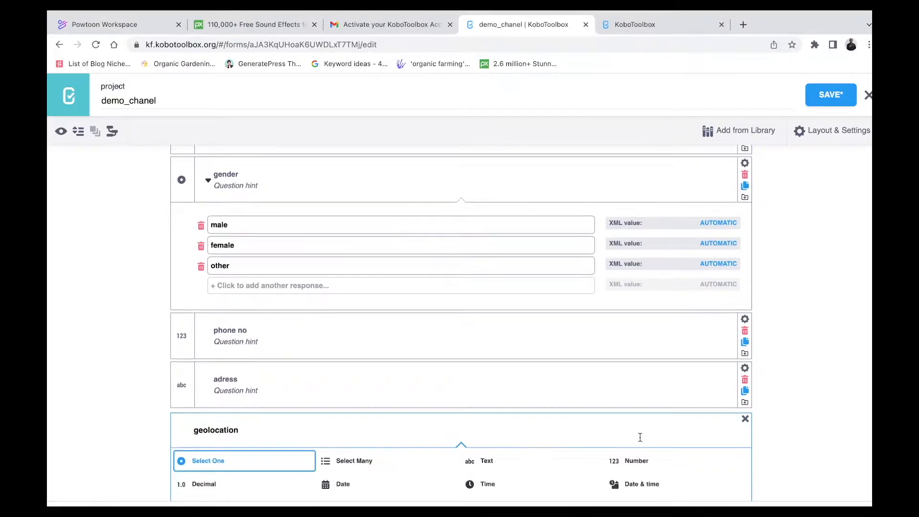
{"action": "scroll", "coordinate": [427, 380], "scroll_direction": "down", "scroll_amount": 3}
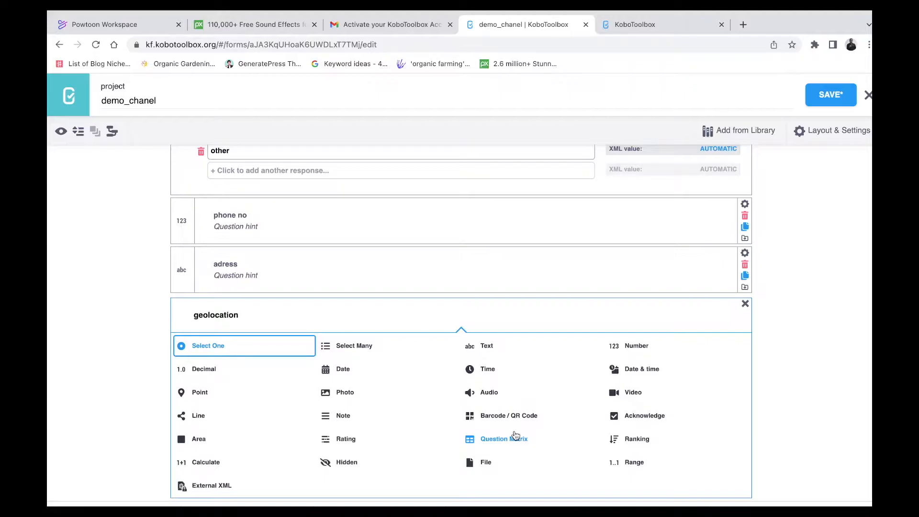
{"action": "left_click", "coordinate": [202, 392]}
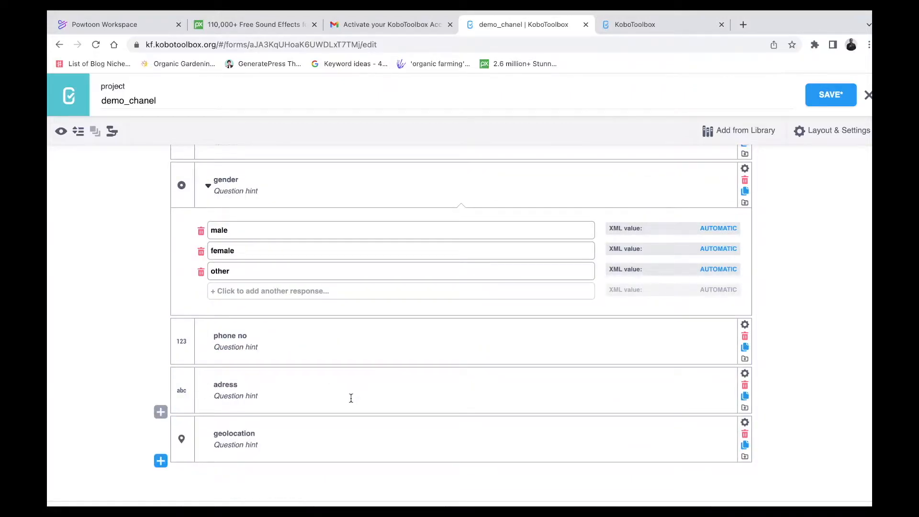
Step: Review the question options in the geolocation question's settings and close them
{"action": "left_click", "coordinate": [746, 422]}
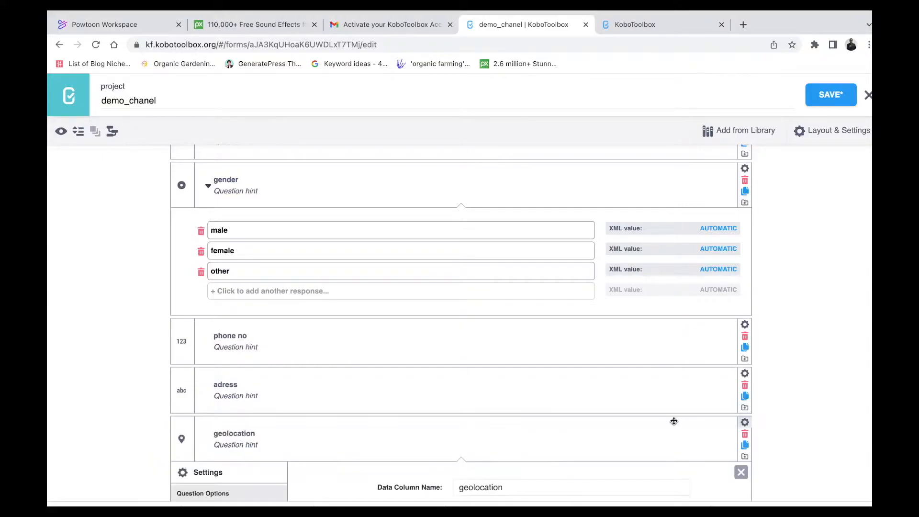
{"action": "scroll", "coordinate": [670, 421], "scroll_direction": "down", "scroll_amount": 5}
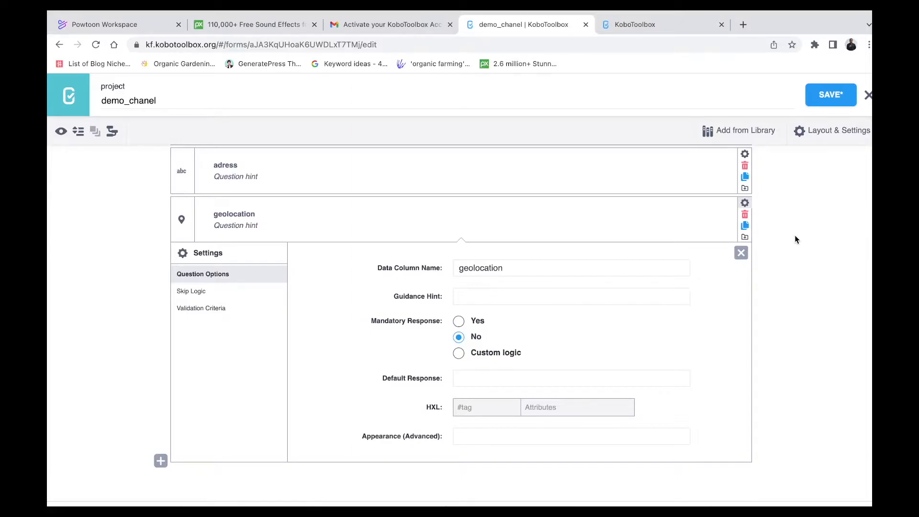
{"action": "left_click", "coordinate": [746, 254]}
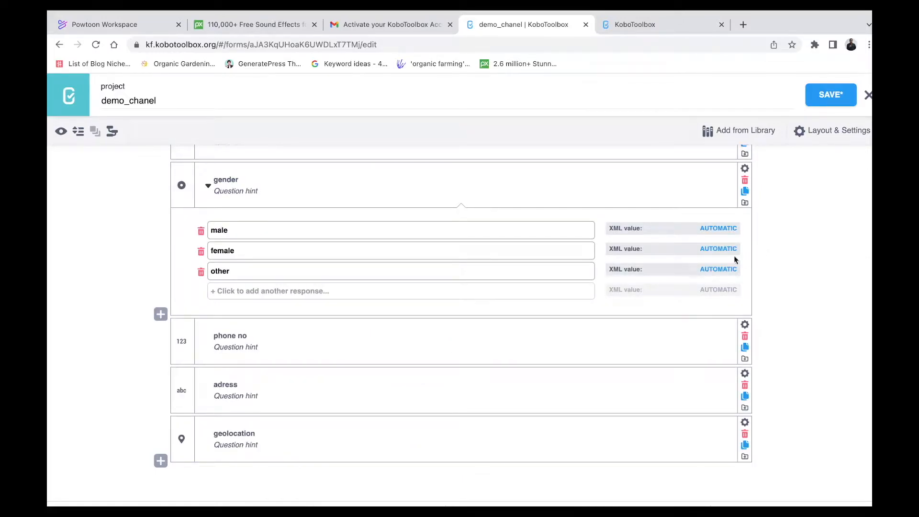
Step: Add a Select One question titled "do you know your birthday ?" between the gender and phone number questions
{"action": "scroll", "coordinate": [373, 342], "scroll_direction": "up", "scroll_amount": 1}
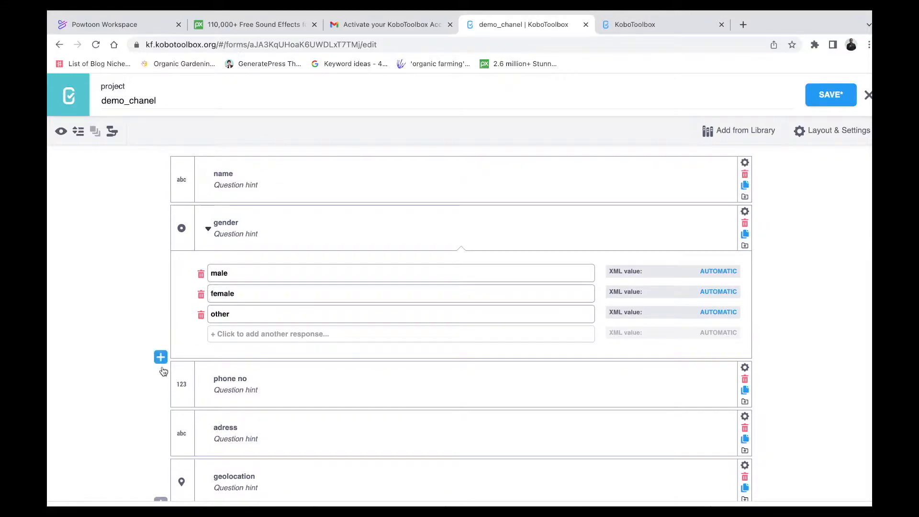
{"action": "scroll", "coordinate": [163, 364], "scroll_direction": "down", "scroll_amount": 1}
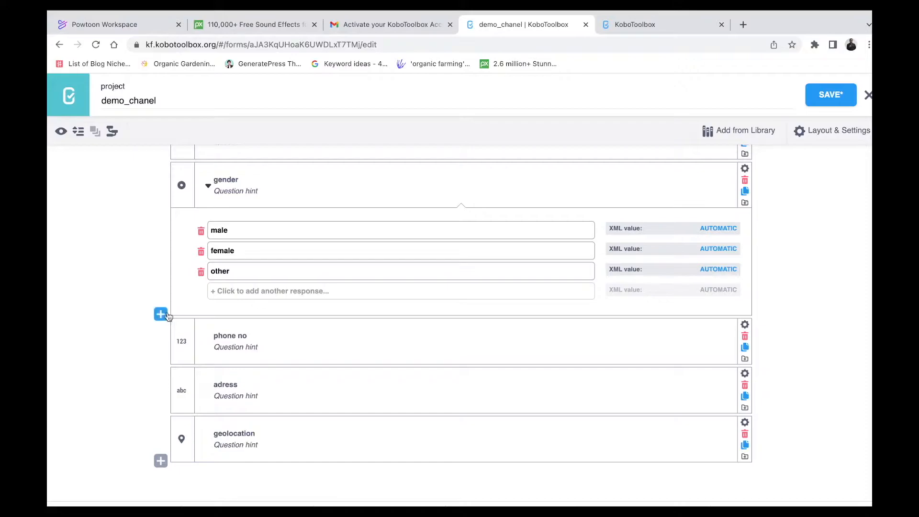
{"action": "scroll", "coordinate": [162, 318], "scroll_direction": "up", "scroll_amount": 1}
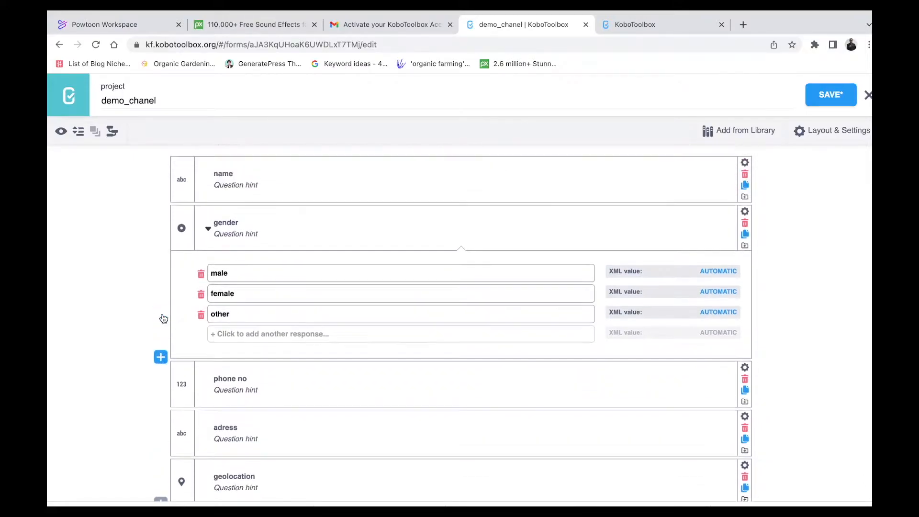
{"action": "scroll", "coordinate": [197, 323], "scroll_direction": "down", "scroll_amount": 1}
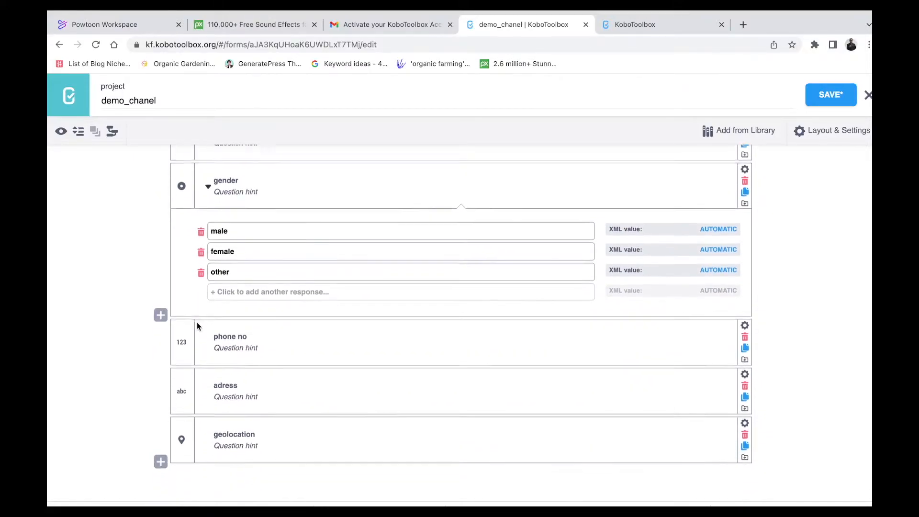
{"action": "left_click", "coordinate": [161, 314]}
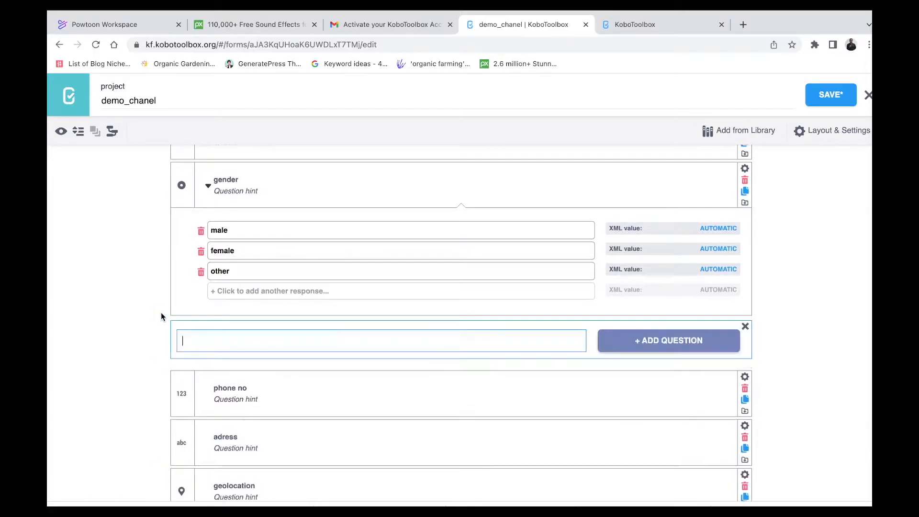
{"action": "type", "text": "do you know your birthday ?"}
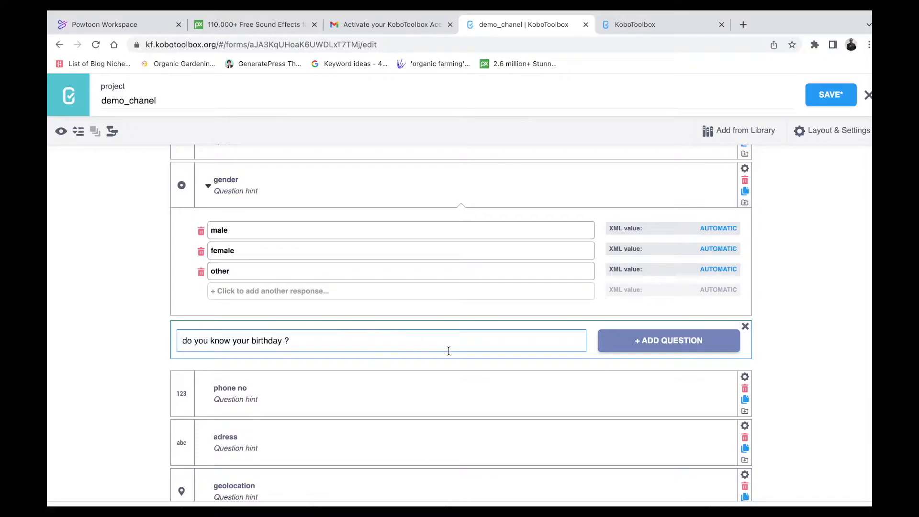
{"action": "left_click", "coordinate": [635, 350]}
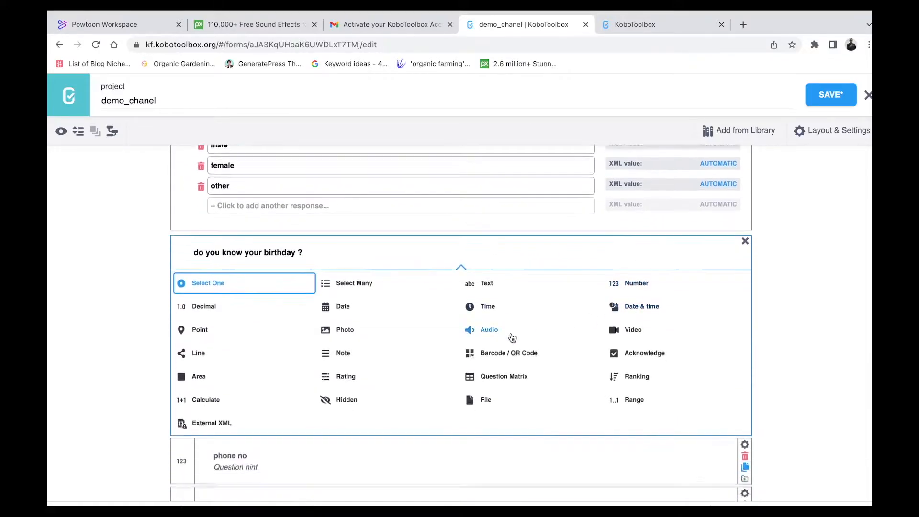
{"action": "left_click", "coordinate": [213, 245]}
Step: Set the birthday question's two response options to Yes and No
{"action": "type", "text": "Yes"}
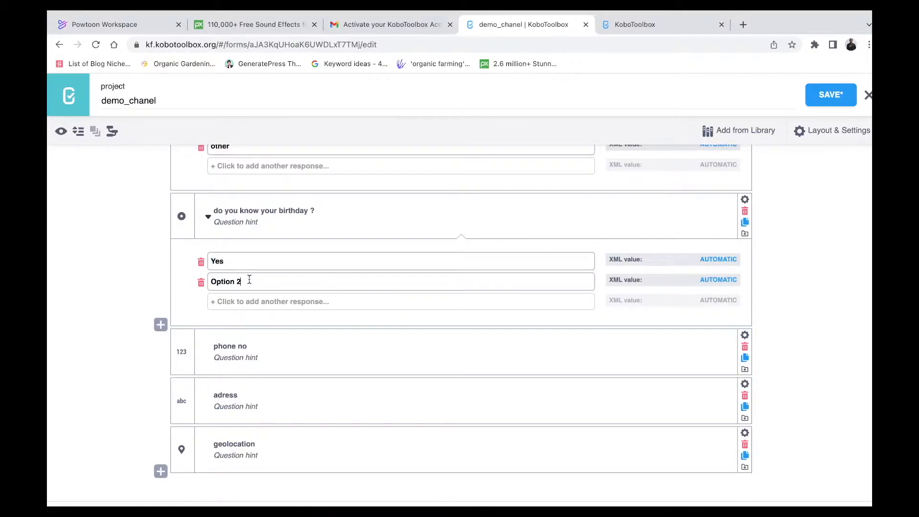
{"action": "left_click", "coordinate": [249, 280]}
{"action": "type", "text": "No"}
Step: Make a response to the "do you know your birthday ?" question mandatory and close its settings
{"action": "left_click", "coordinate": [745, 202]}
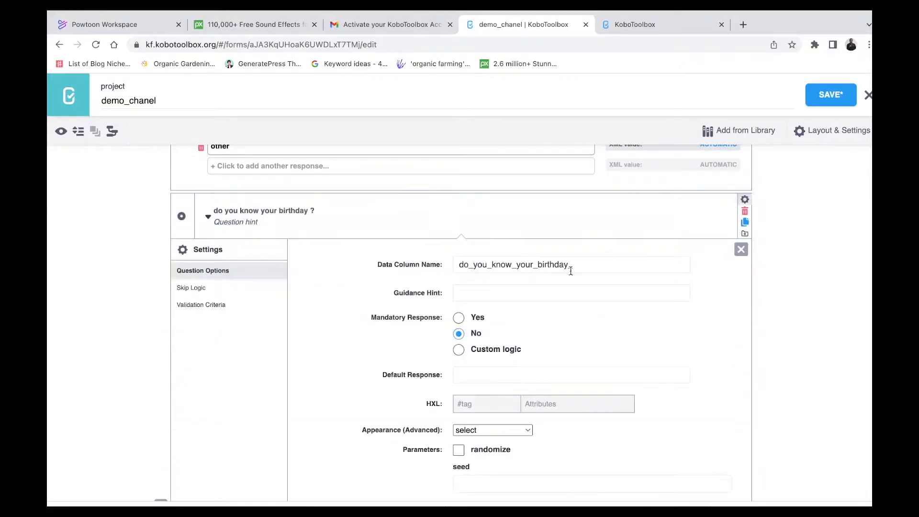
{"action": "left_click", "coordinate": [459, 319]}
{"action": "left_click", "coordinate": [741, 250]}
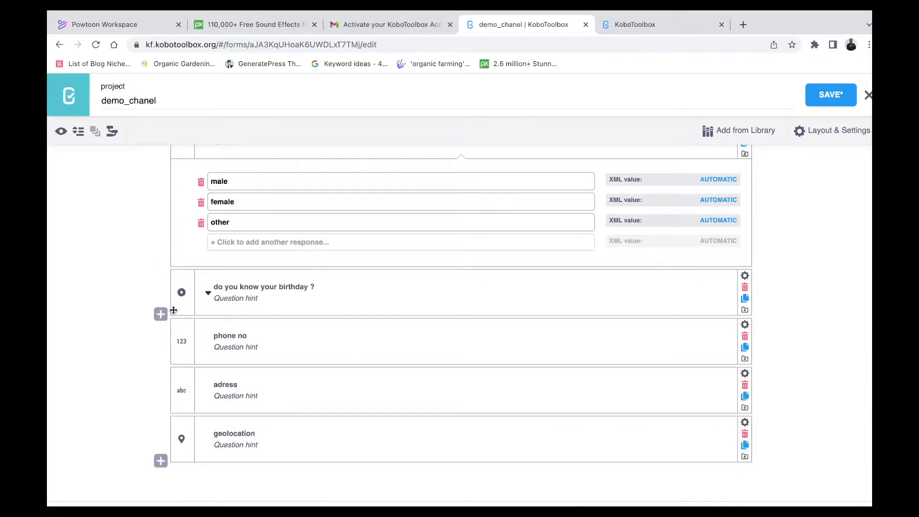
Step: Add a Date question titled "DOB" below the "do you know your birthday ?" question
{"action": "left_click", "coordinate": [161, 314]}
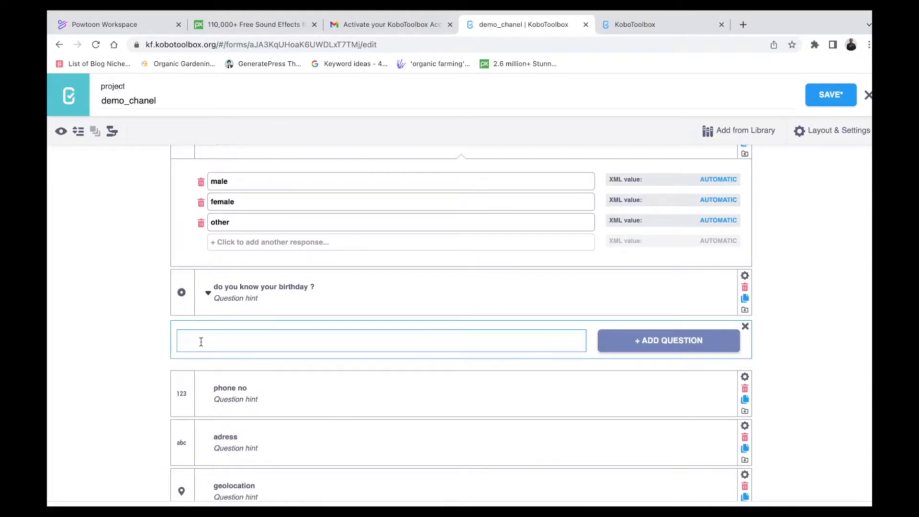
{"action": "type", "text": "DOB"}
{"action": "left_click", "coordinate": [641, 343]}
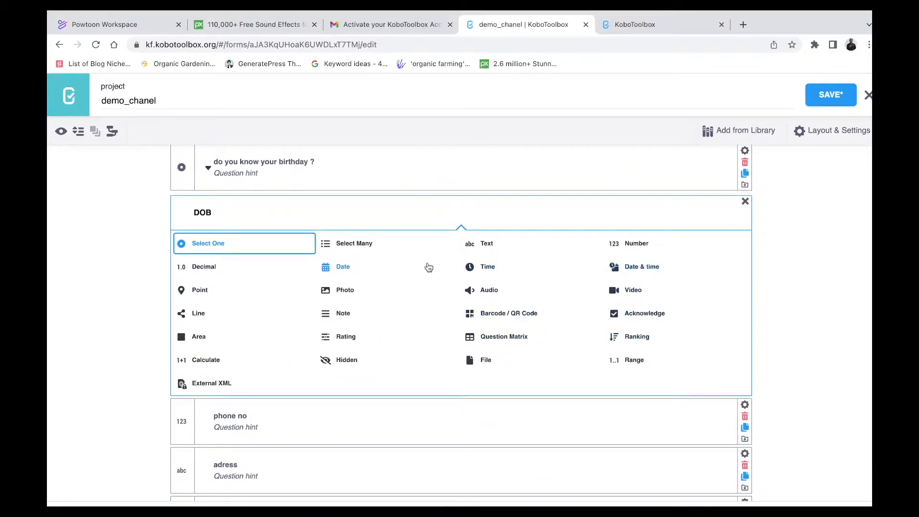
{"action": "left_click", "coordinate": [343, 268]}
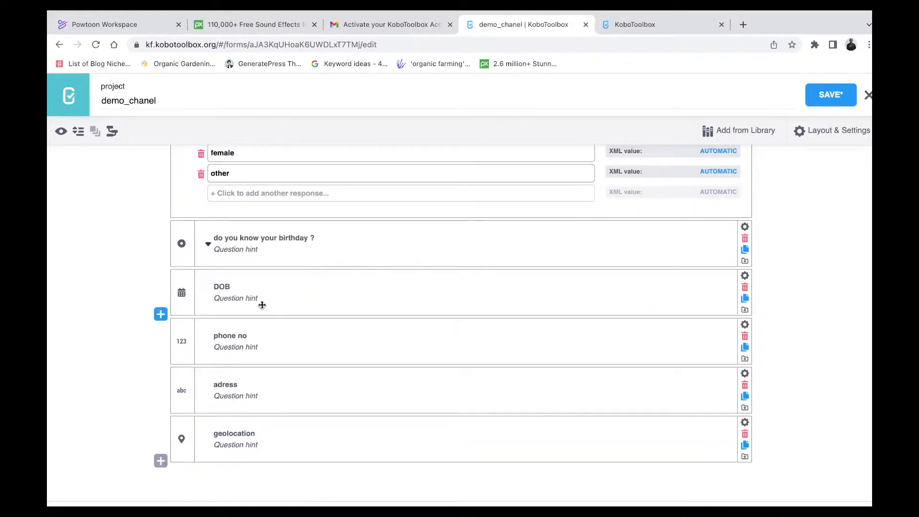
Step: Add a Number question titled "age" below the DOB question and give it the hint "aproximate age"
{"action": "left_click", "coordinate": [161, 314]}
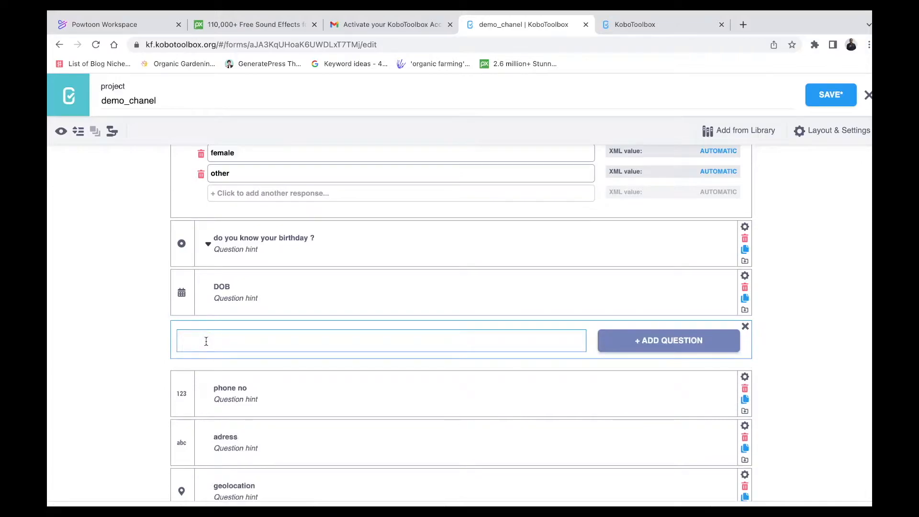
{"action": "type", "text": "age"}
{"action": "left_click", "coordinate": [608, 341]}
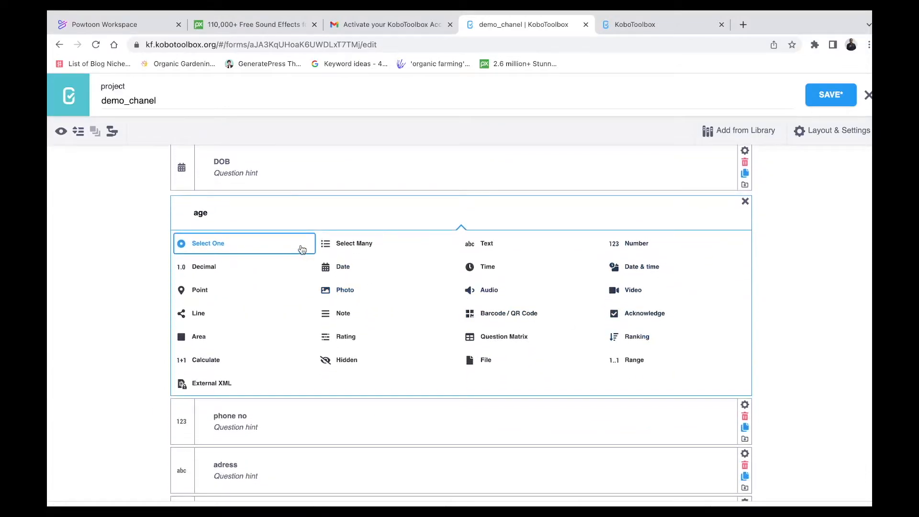
{"action": "left_click", "coordinate": [625, 244]}
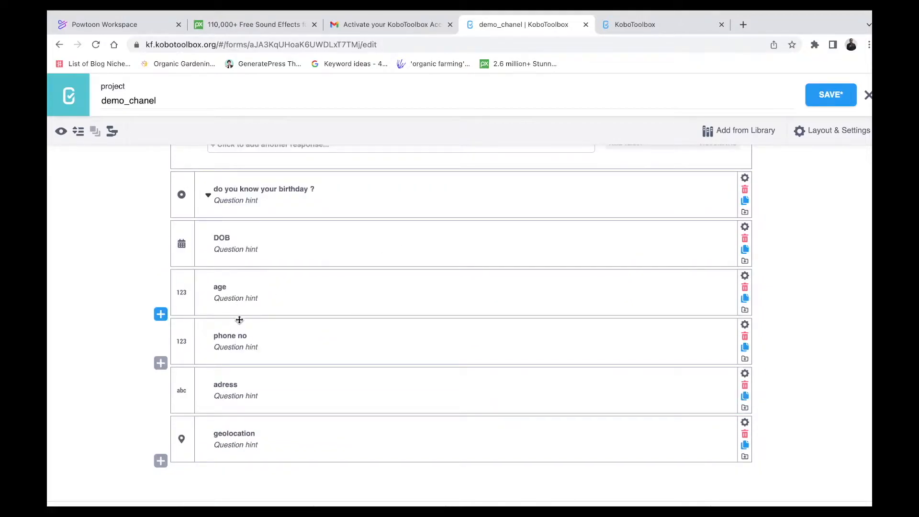
{"action": "left_click", "coordinate": [244, 301]}
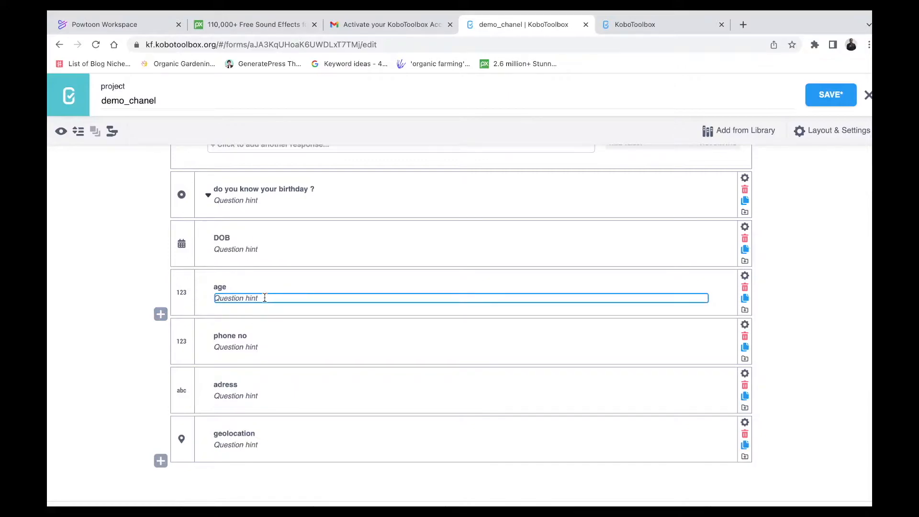
{"action": "type", "text": "aproximate age"}
{"action": "key", "text": "Return"}
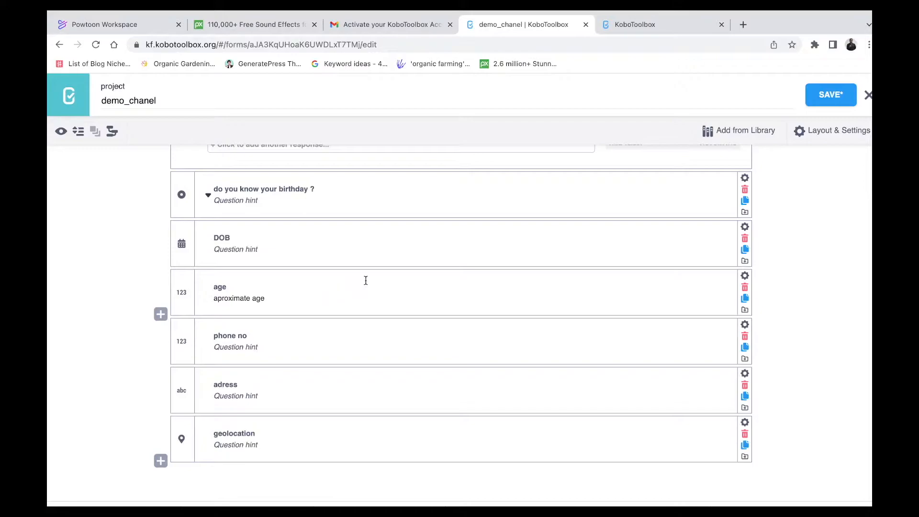
Step: Add skip logic to the DOB question so it displays only if "do you know your birthday ?" = Yes
{"action": "left_click", "coordinate": [329, 250]}
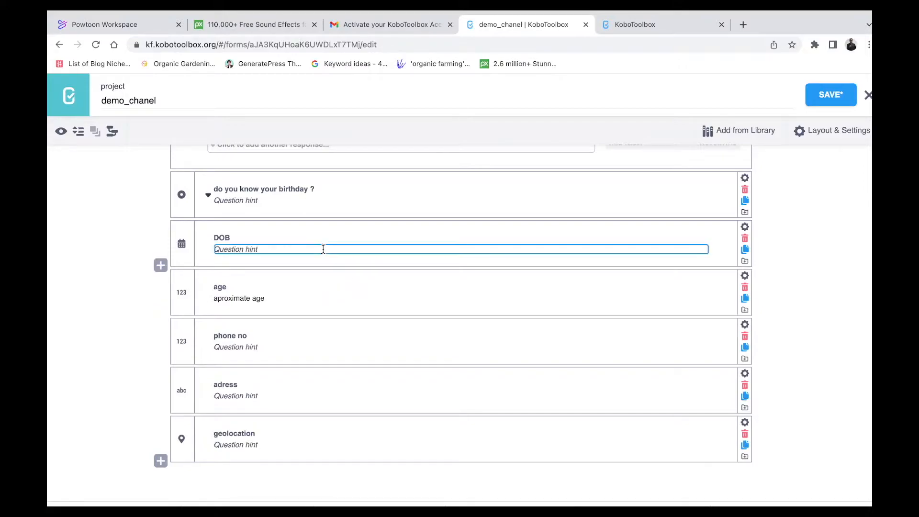
{"action": "left_click", "coordinate": [745, 227]}
{"action": "left_click", "coordinate": [205, 320]}
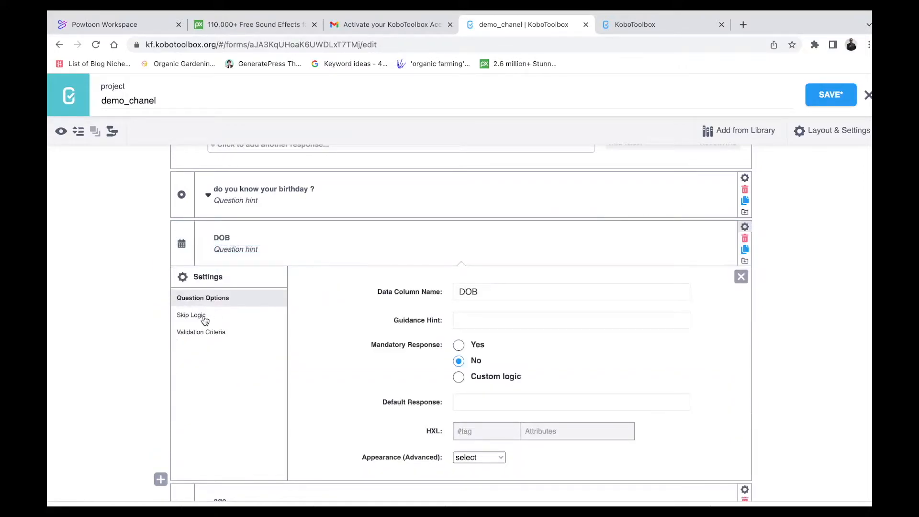
{"action": "left_click", "coordinate": [529, 294]}
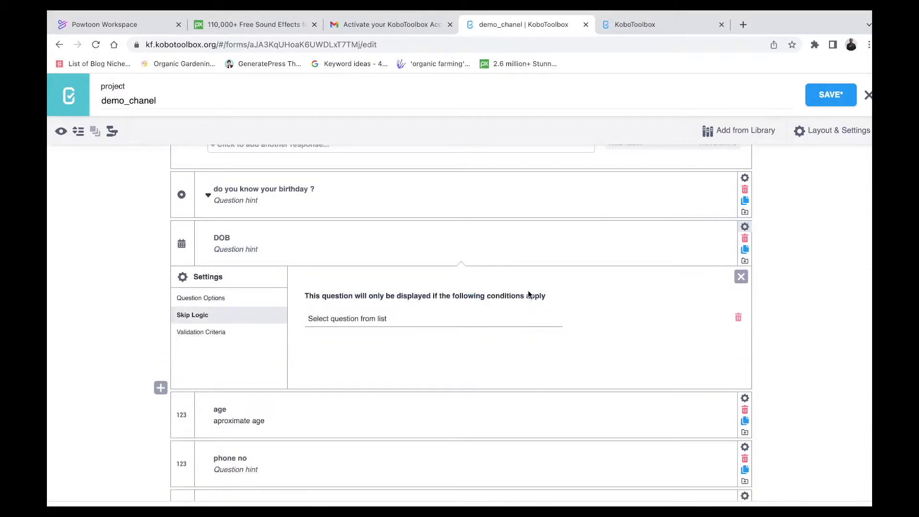
{"action": "left_click", "coordinate": [462, 320]}
{"action": "left_click", "coordinate": [405, 378]}
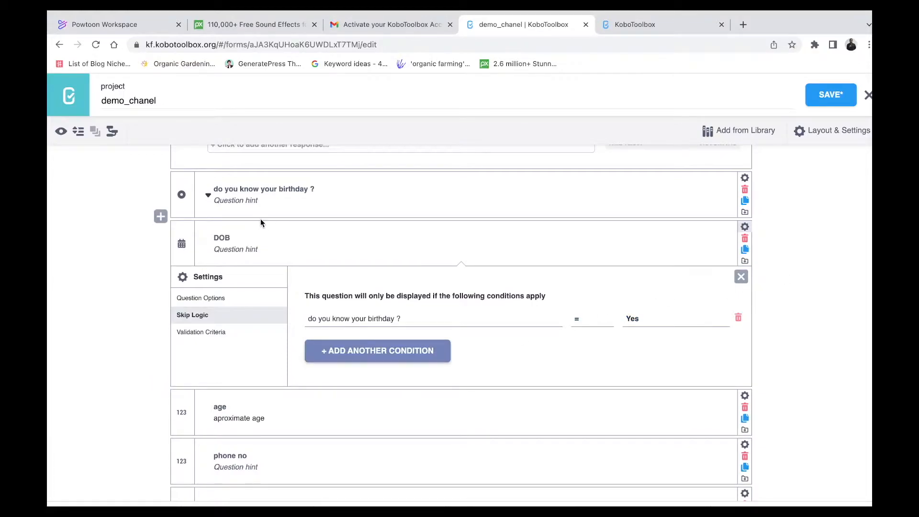
{"action": "left_click", "coordinate": [742, 278]}
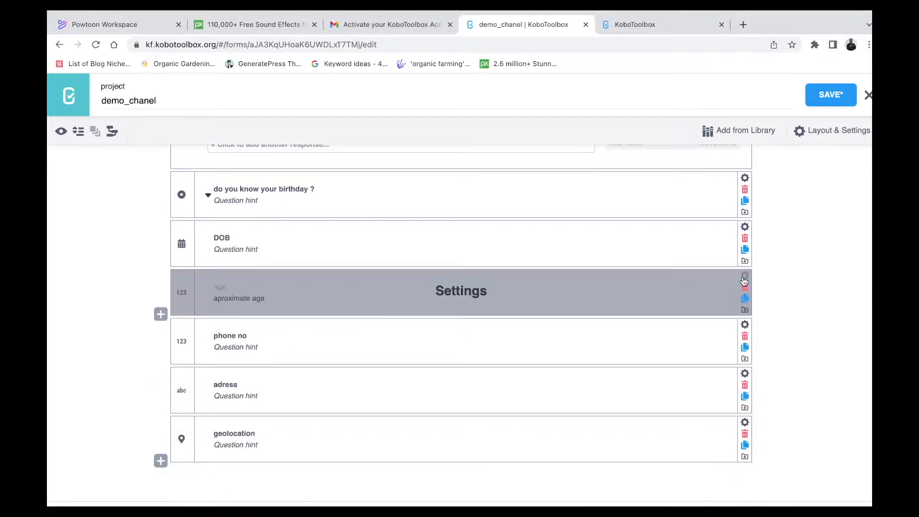
Step: Add skip logic to the age question so it displays only if "do you know your birthday ?" = No
{"action": "left_click", "coordinate": [265, 287]}
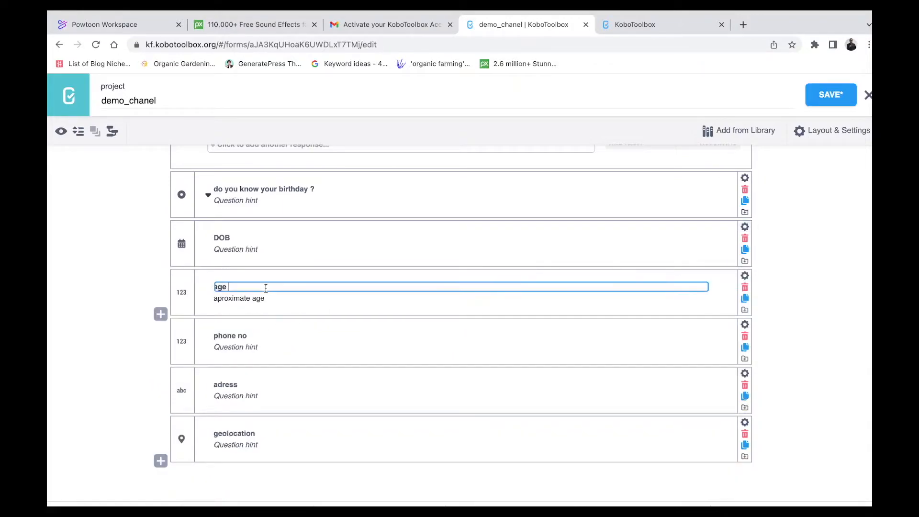
{"action": "left_click", "coordinate": [747, 277]}
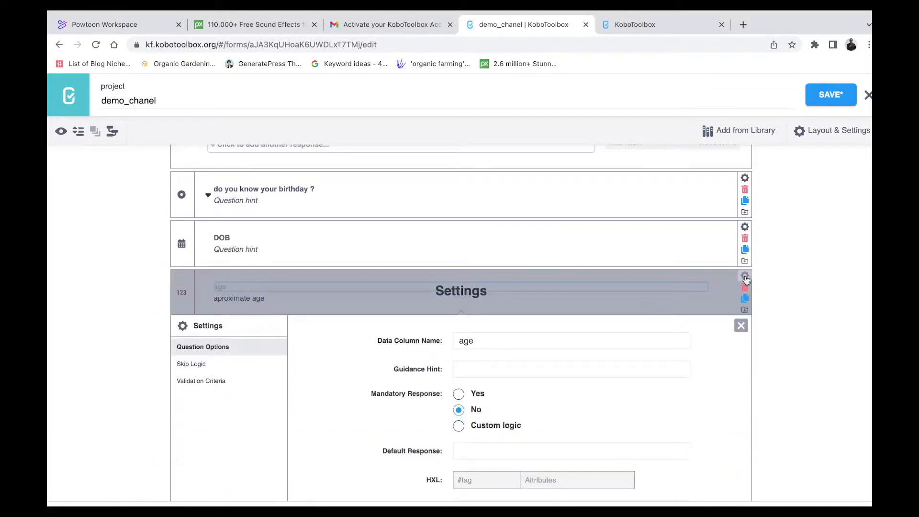
{"action": "left_click", "coordinate": [208, 365]}
{"action": "left_click", "coordinate": [476, 345]}
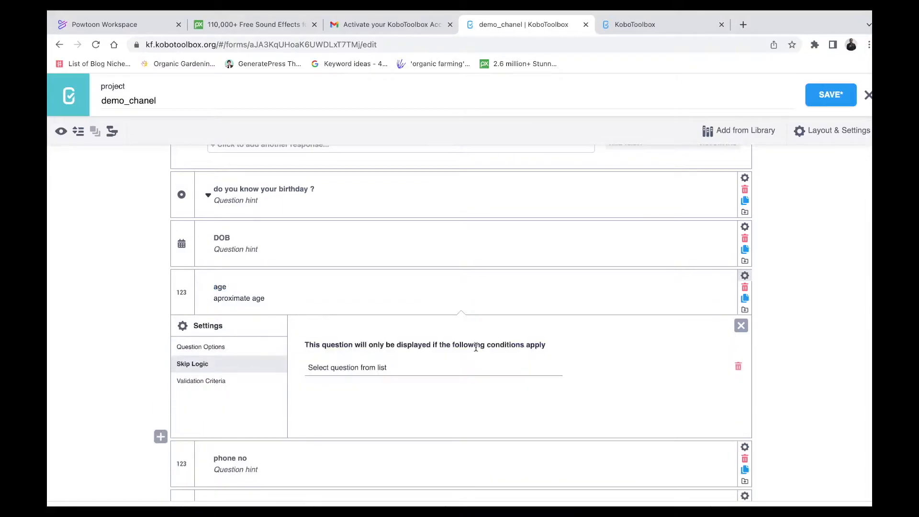
{"action": "left_click", "coordinate": [458, 369]}
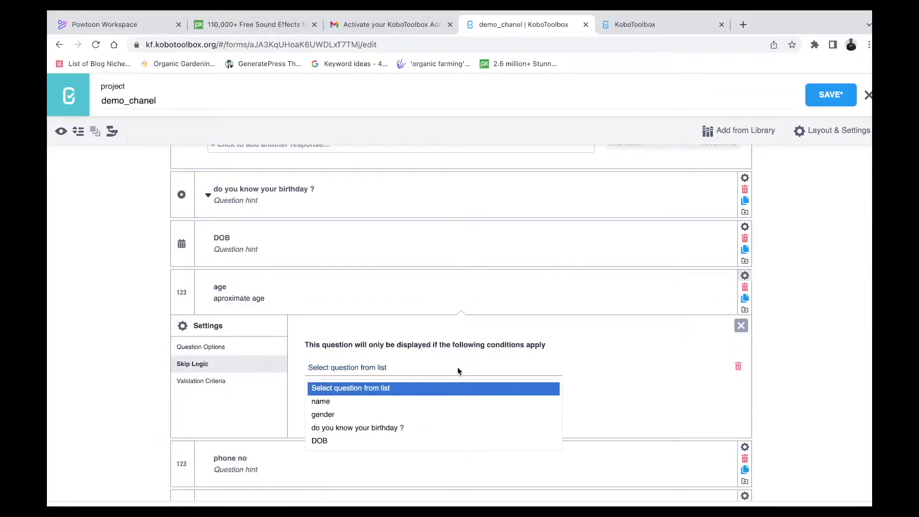
{"action": "left_click", "coordinate": [394, 428]}
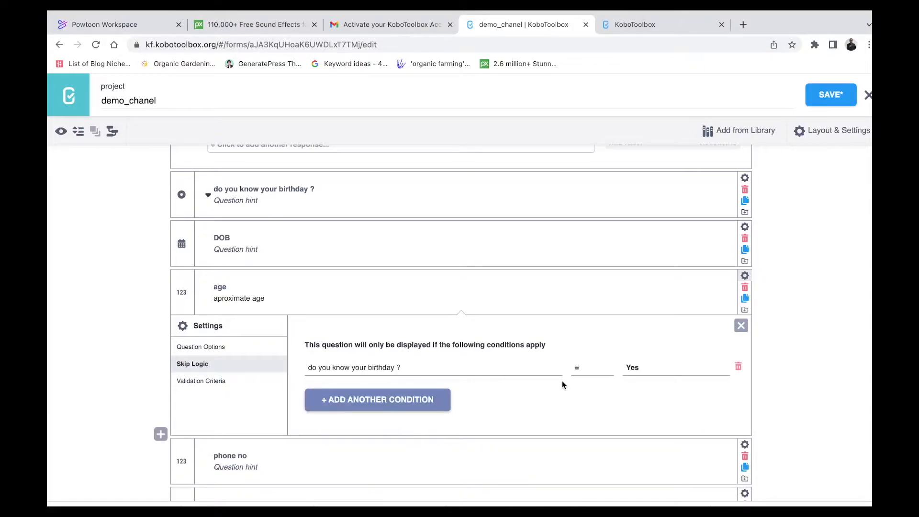
{"action": "left_click", "coordinate": [637, 369]}
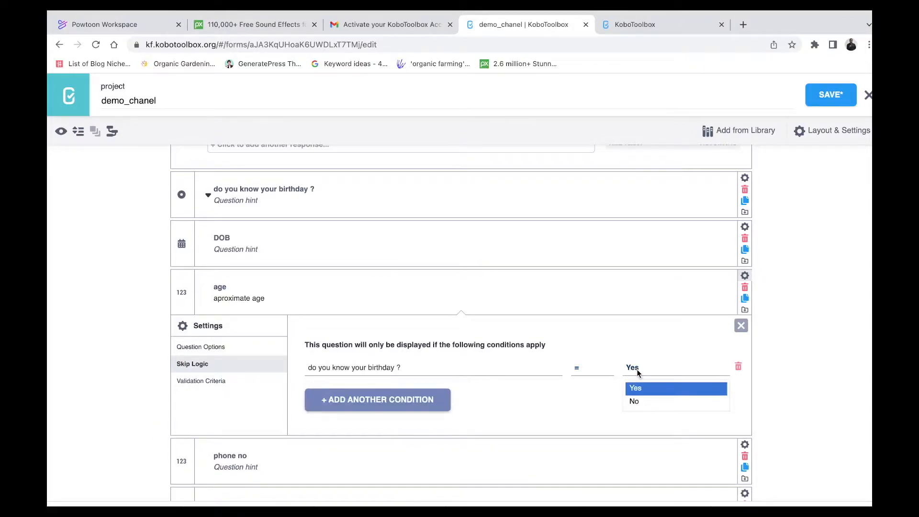
{"action": "left_click", "coordinate": [639, 404]}
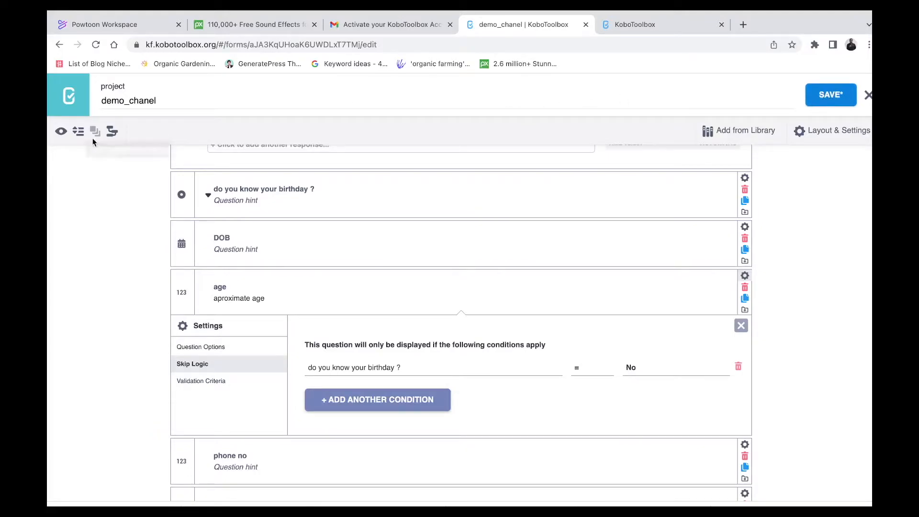
Step: Save the form changes and open the preview of the demo_chanel form
{"action": "left_click", "coordinate": [61, 132]}
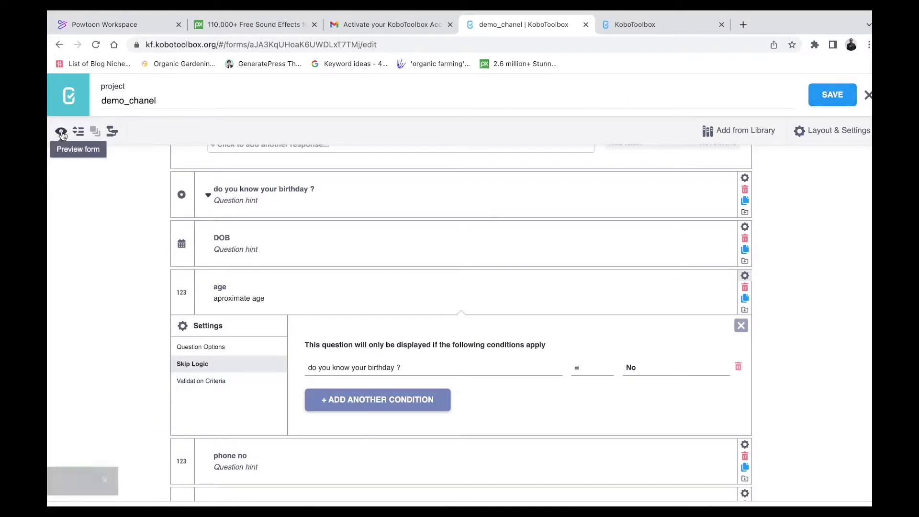
{"action": "left_click", "coordinate": [61, 131]}
{"action": "left_click", "coordinate": [65, 136]}
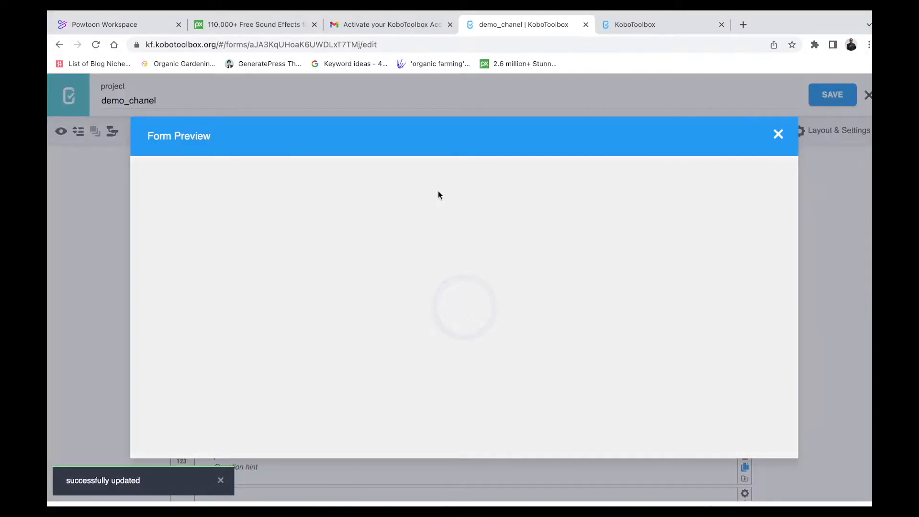
Step: Fill in the respondent's name in the form preview and select male as the gender
{"action": "left_click", "coordinate": [373, 339]}
{"action": "type", "text": "naresh"}
{"action": "key", "text": "Tab"}
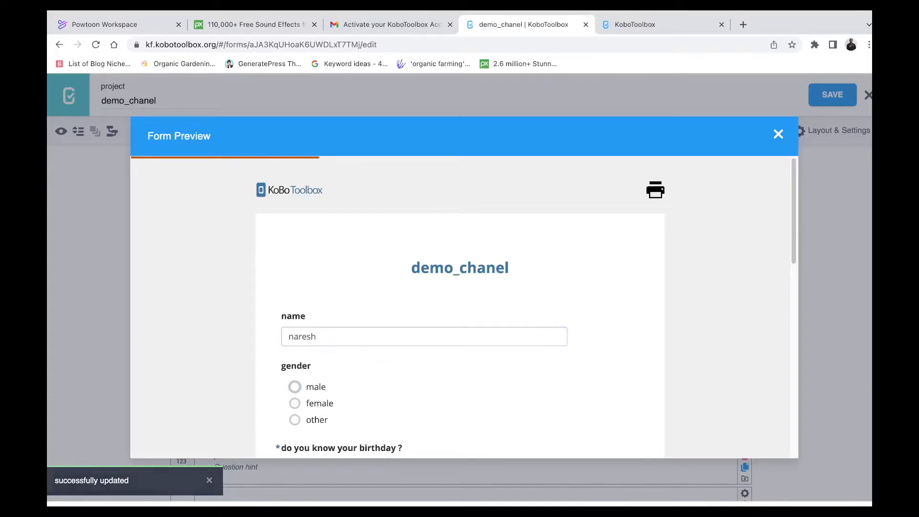
{"action": "left_click", "coordinate": [317, 388]}
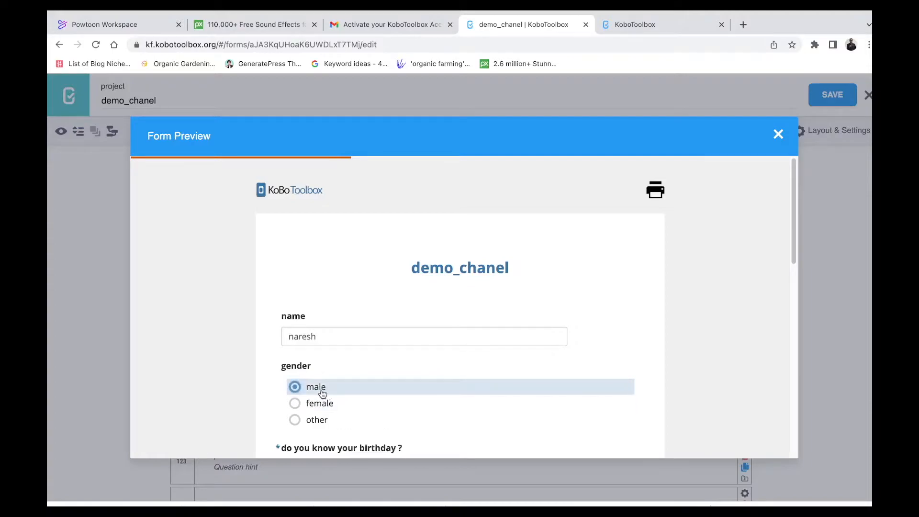
Step: Test the skip logic by answering "do you know your birthday ?" with Yes and switching the answer to No
{"action": "scroll", "coordinate": [320, 383], "scroll_direction": "down", "scroll_amount": 2}
{"action": "scroll", "coordinate": [310, 363], "scroll_direction": "down", "scroll_amount": 2}
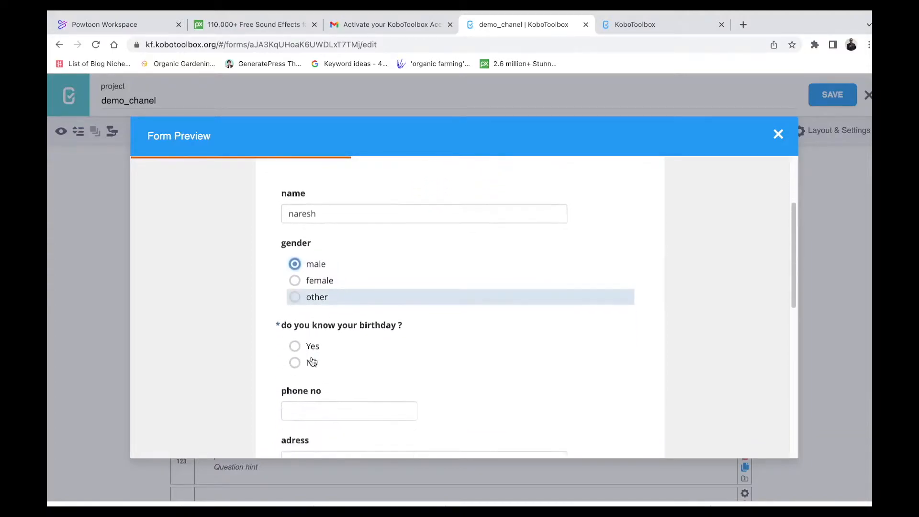
{"action": "left_click", "coordinate": [295, 335]}
{"action": "scroll", "coordinate": [296, 334], "scroll_direction": "down", "scroll_amount": 1}
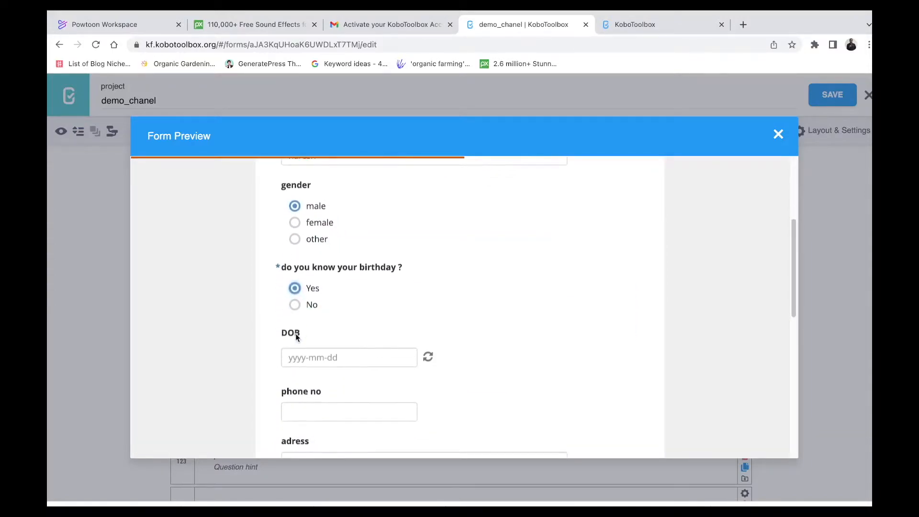
{"action": "left_click", "coordinate": [296, 307]}
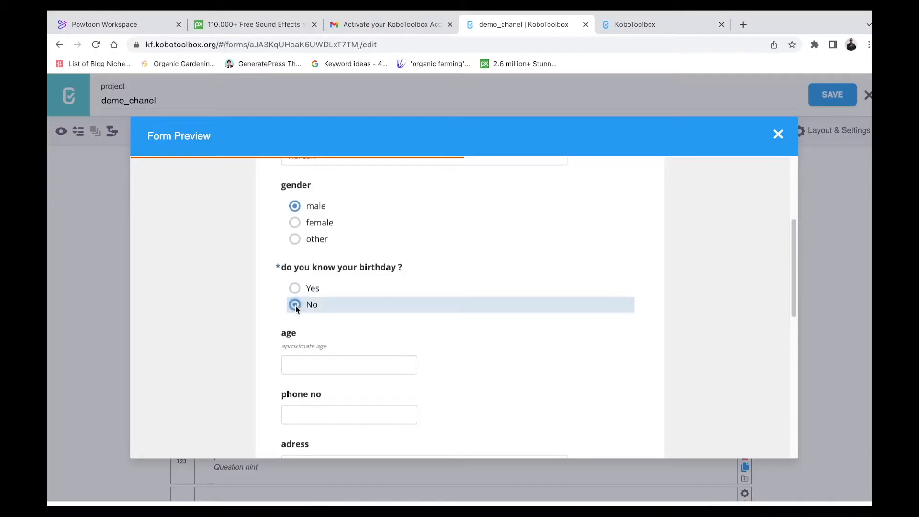
Step: Enter 42 as the age and fill in a sample phone number and address in the form preview
{"action": "scroll", "coordinate": [295, 307], "scroll_direction": "down", "scroll_amount": 1}
{"action": "left_click", "coordinate": [305, 334]}
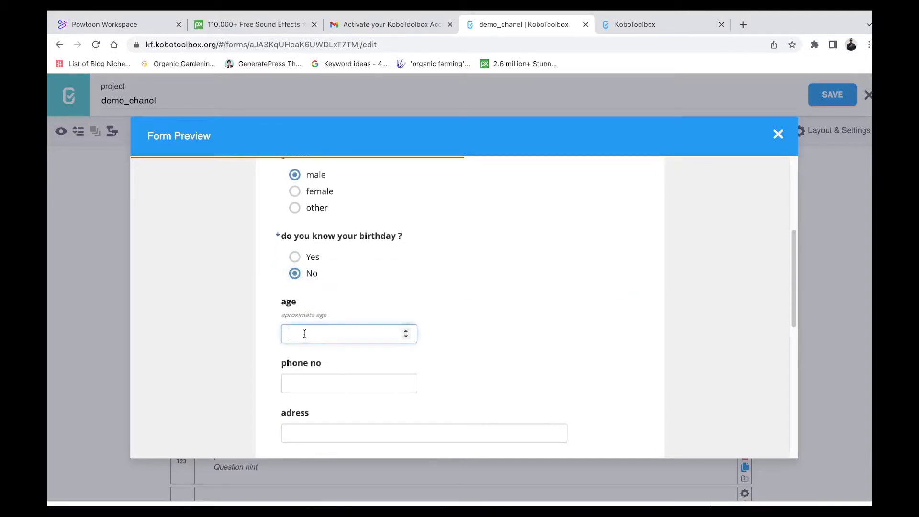
{"action": "type", "text": "42"}
{"action": "scroll", "coordinate": [305, 334], "scroll_direction": "down", "scroll_amount": 1}
{"action": "left_click", "coordinate": [306, 352]}
{"action": "type", "text": "9999"}
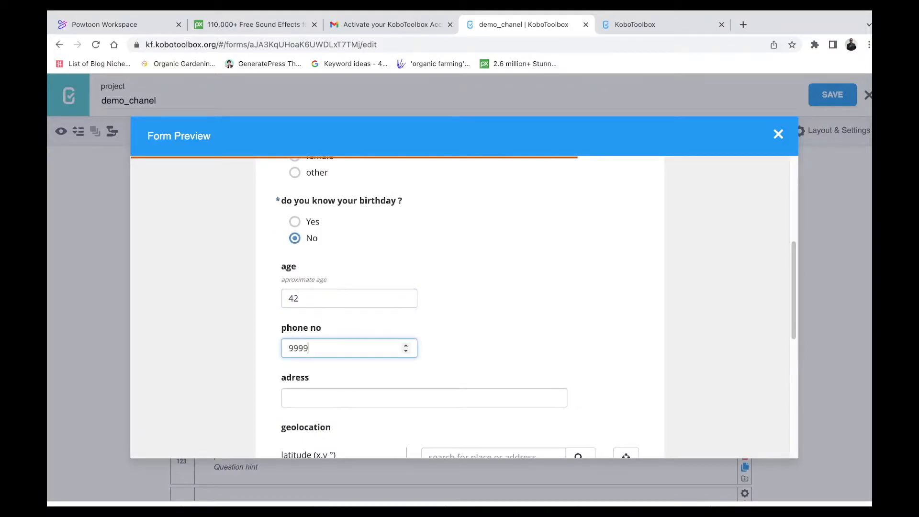
{"action": "type", "text": "9999"}
{"action": "key", "text": "Tab"}
{"action": "type", "text": "nmdnmsn"}
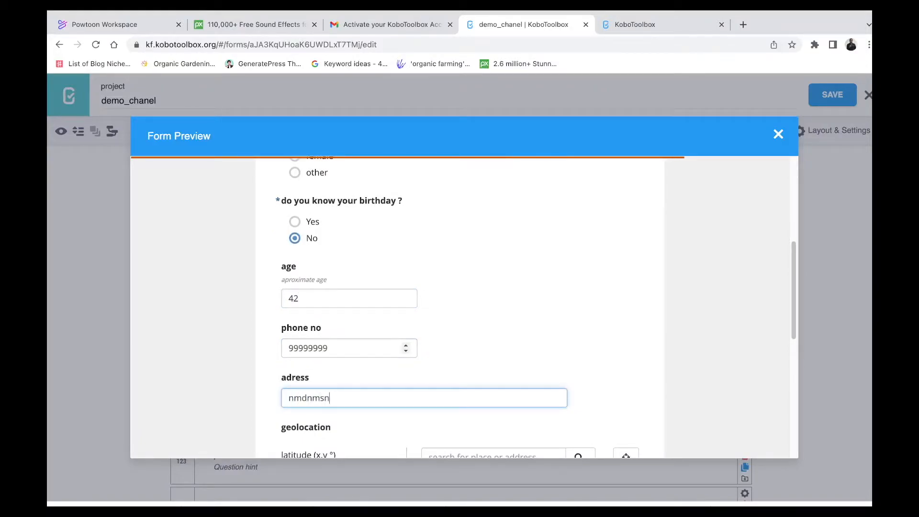
{"action": "key", "text": "Tab"}
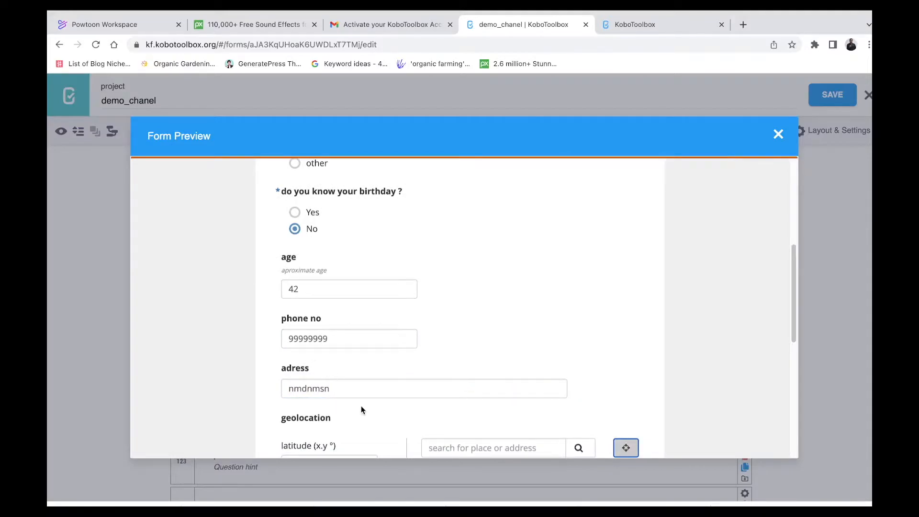
Step: Place the geolocation marker on western India, at about latitude 20.71 and longitude 73.23
{"action": "scroll", "coordinate": [361, 406], "scroll_direction": "down", "scroll_amount": 3}
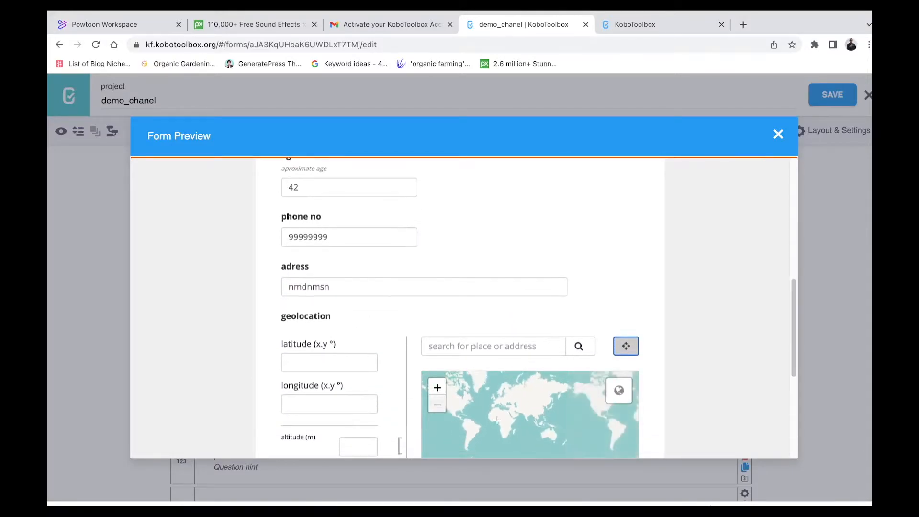
{"action": "scroll", "coordinate": [512, 421], "scroll_direction": "up", "scroll_amount": 5}
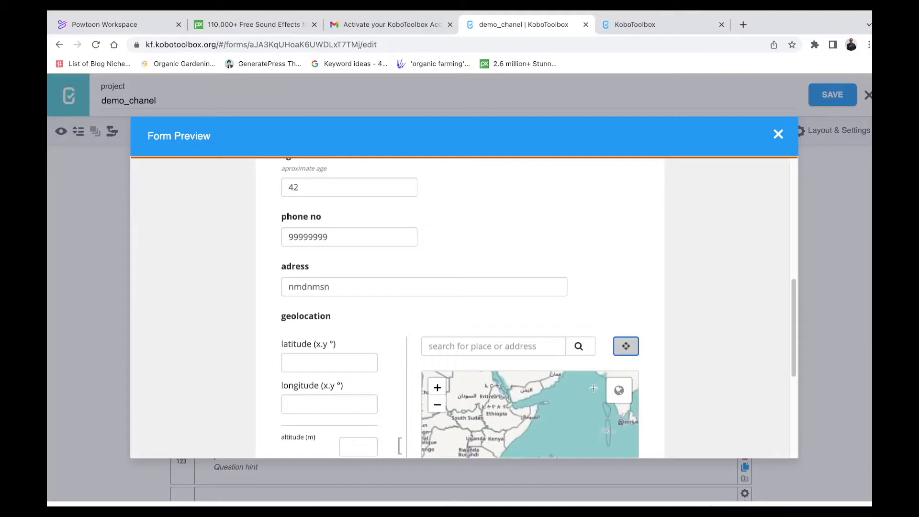
{"action": "left_click", "coordinate": [593, 388]}
{"action": "left_click", "coordinate": [561, 387]}
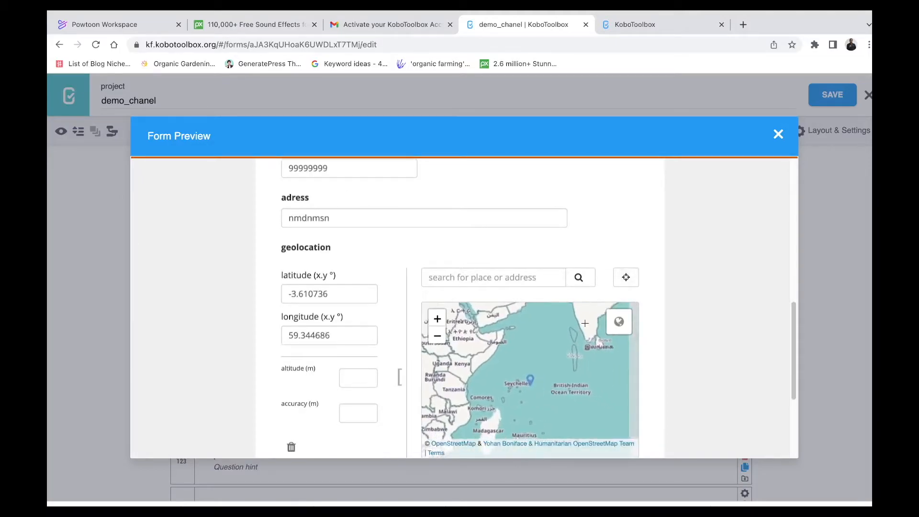
{"action": "left_click", "coordinate": [550, 344]}
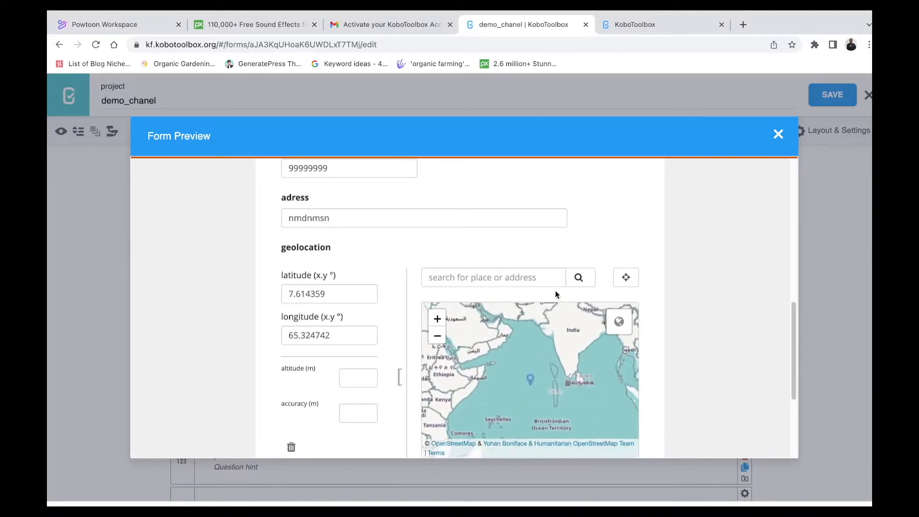
{"action": "left_click", "coordinate": [626, 277]}
{"action": "scroll", "coordinate": [291, 373], "scroll_direction": "down", "scroll_amount": 1}
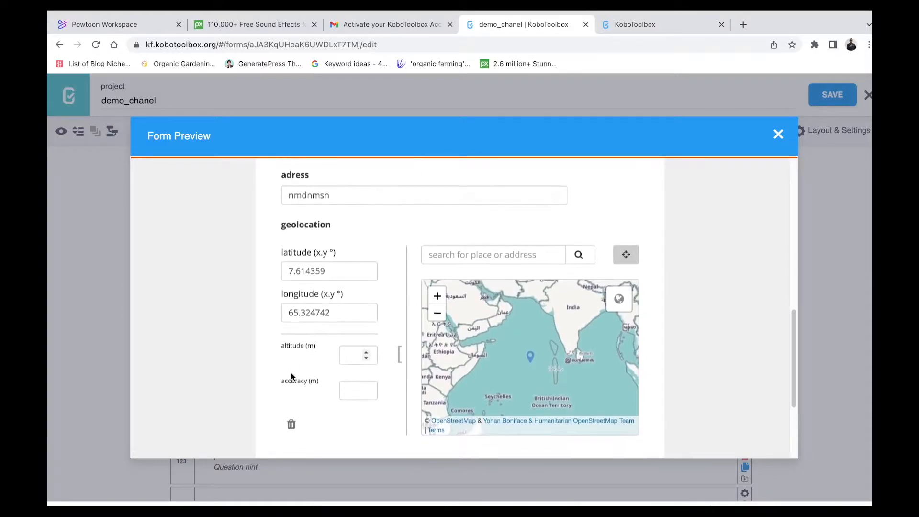
{"action": "left_click", "coordinate": [555, 314]}
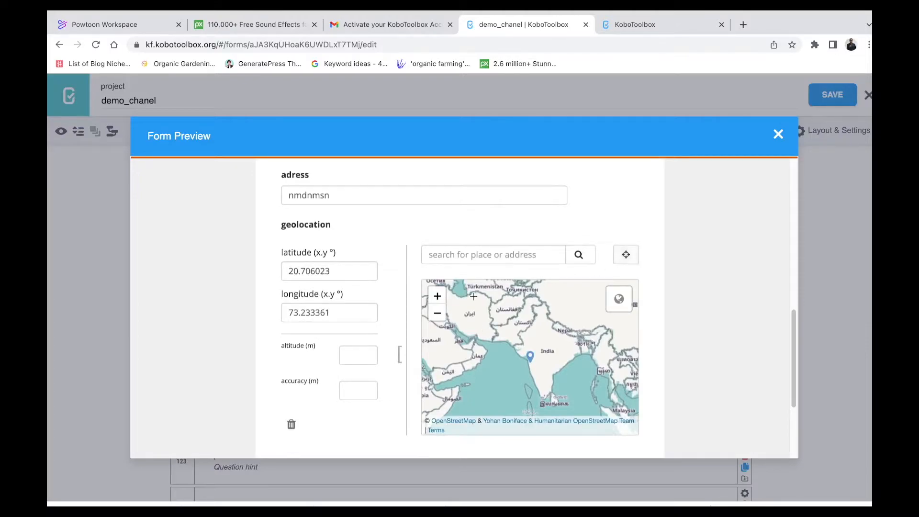
{"action": "scroll", "coordinate": [473, 295], "scroll_direction": "up", "scroll_amount": 1}
{"action": "scroll", "coordinate": [433, 313], "scroll_direction": "down", "scroll_amount": 1}
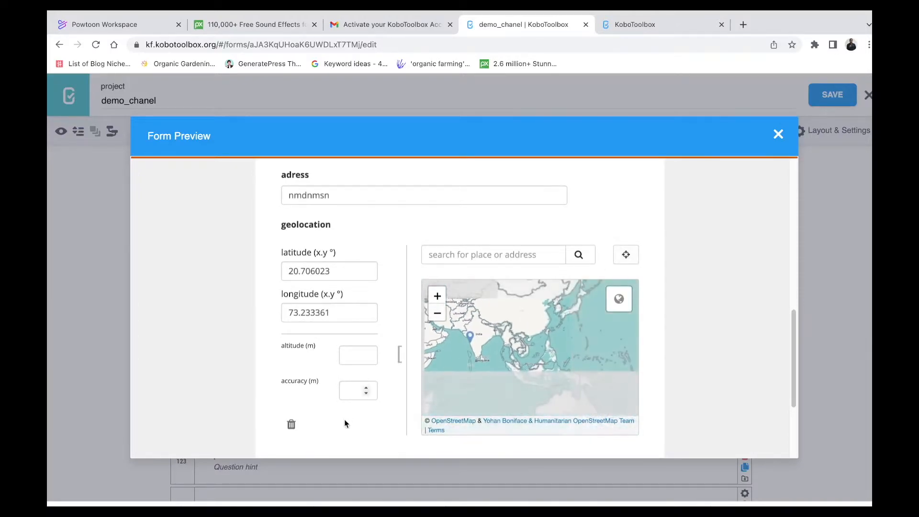
Step: Validate the completed preview form and close the form preview
{"action": "scroll", "coordinate": [344, 427], "scroll_direction": "down", "scroll_amount": 3}
{"action": "left_click", "coordinate": [464, 368]}
{"action": "left_click", "coordinate": [586, 351]}
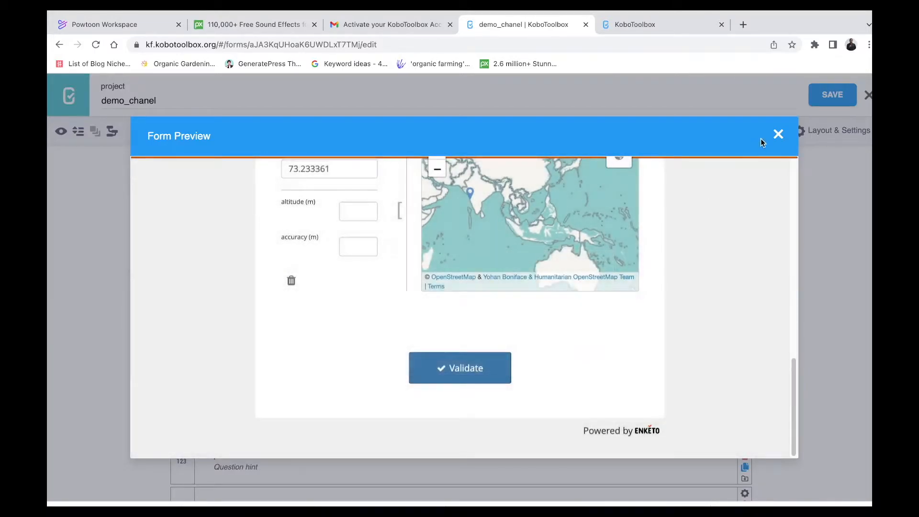
{"action": "left_click", "coordinate": [776, 137]}
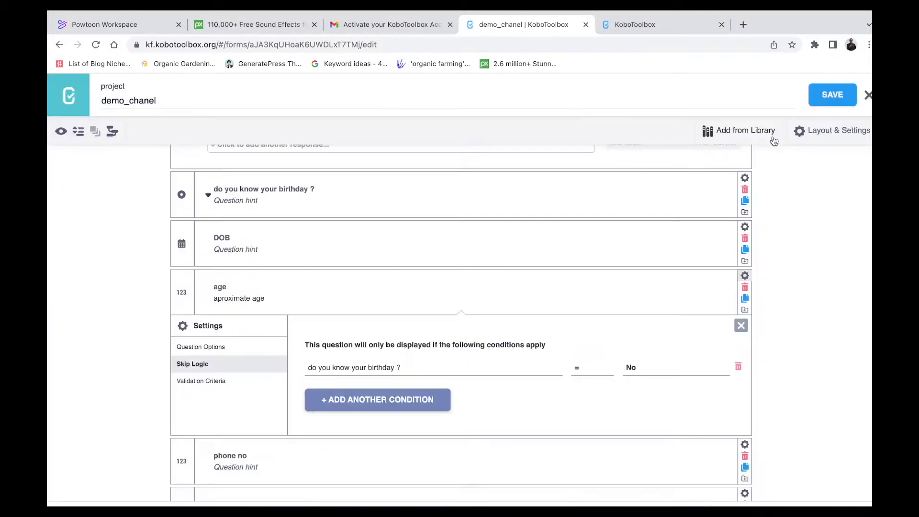
Step: Save the demo_chanel form, leave the form editor and reload the project page
{"action": "left_click", "coordinate": [833, 95]}
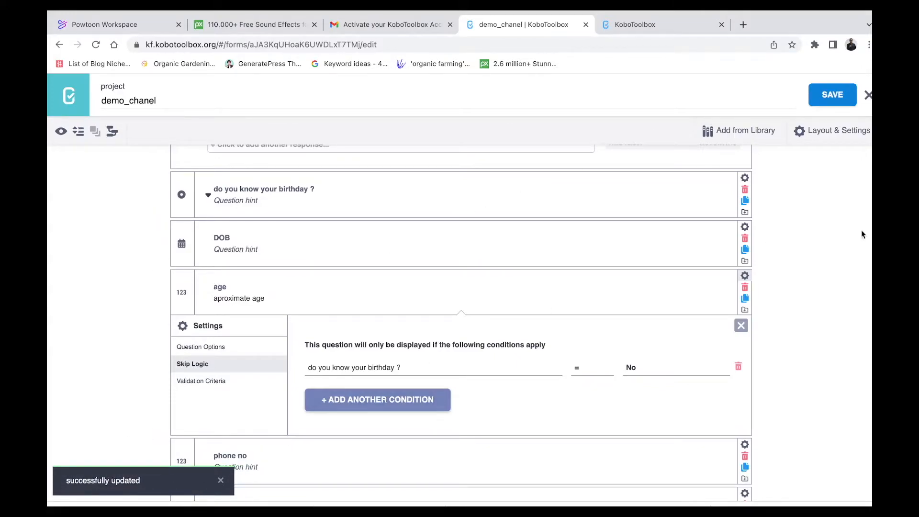
{"action": "scroll", "coordinate": [461, 322], "scroll_direction": "up", "scroll_amount": 4}
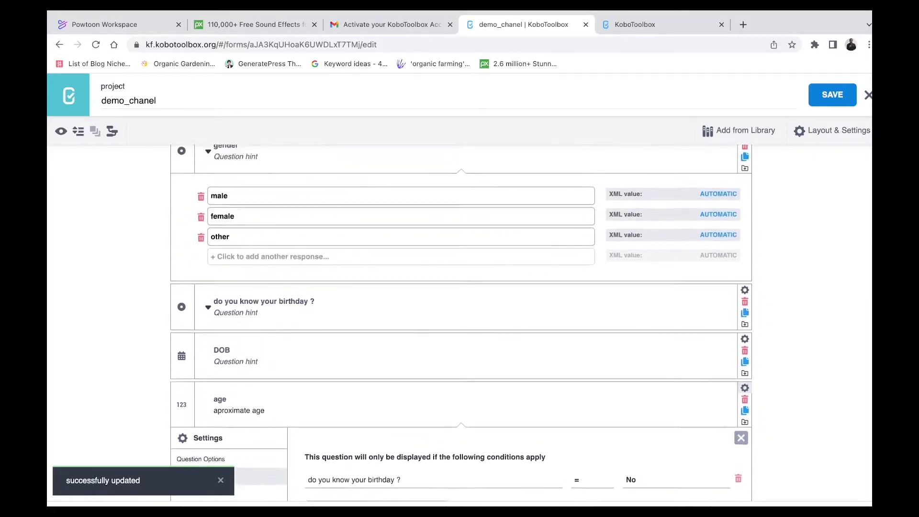
{"action": "left_click", "coordinate": [868, 94]}
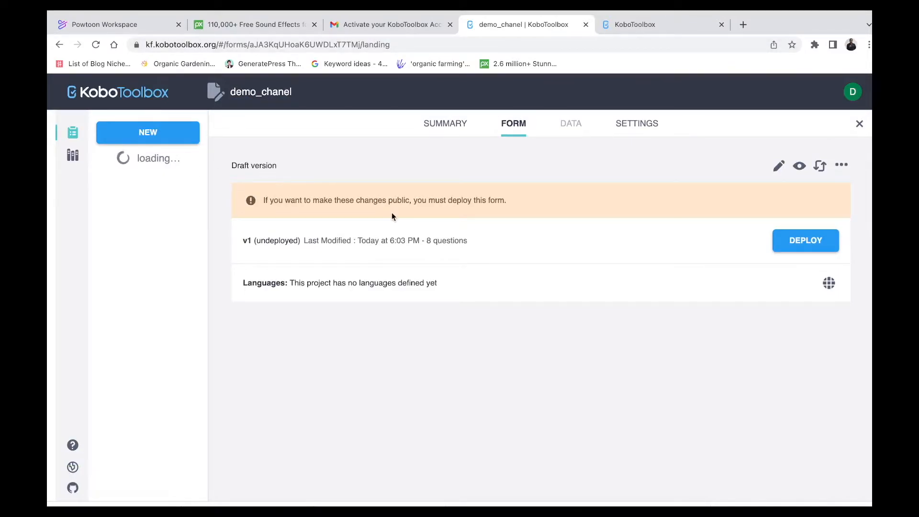
{"action": "left_click", "coordinate": [98, 46]}
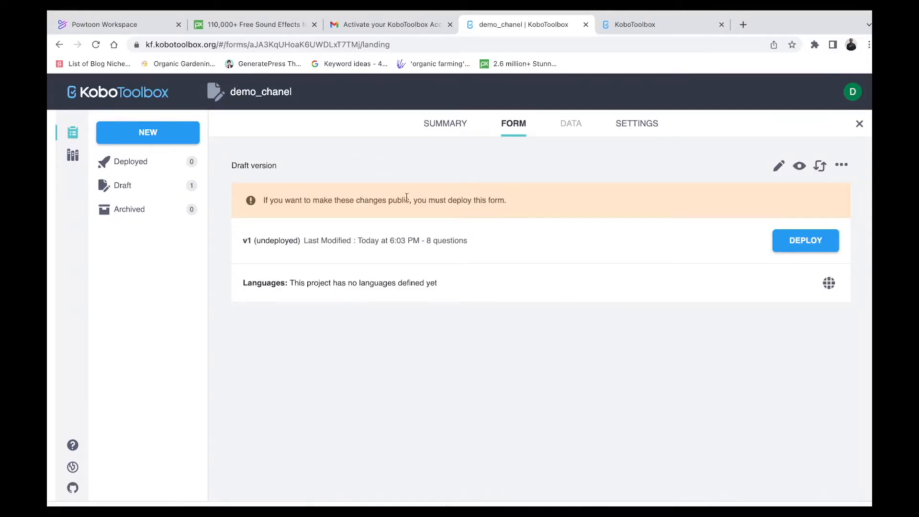
Step: Reopen the demo_chanel draft from the projects list and deploy the form
{"action": "left_click", "coordinate": [448, 128]}
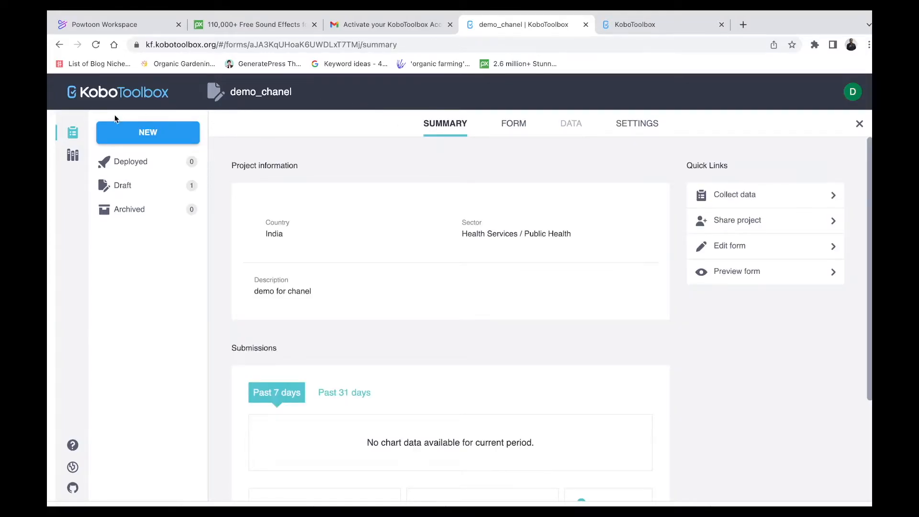
{"action": "left_click", "coordinate": [73, 134]}
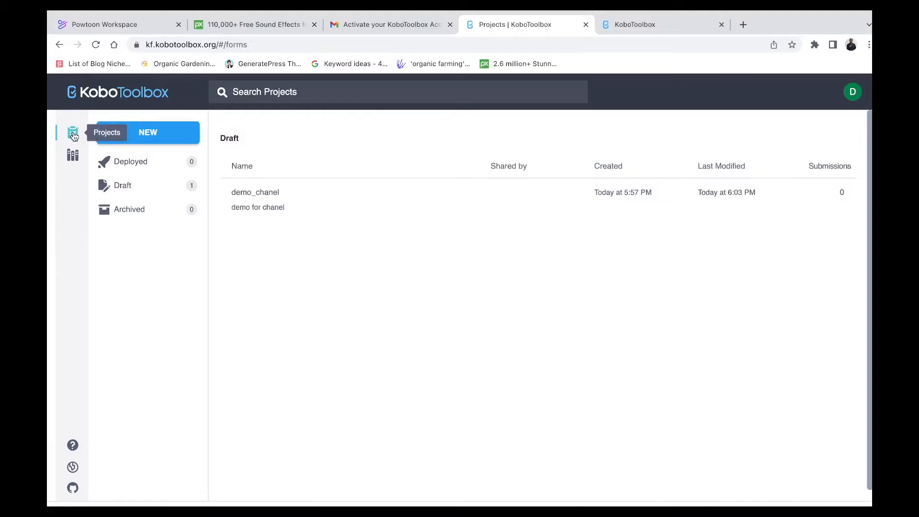
{"action": "left_click", "coordinate": [275, 198]}
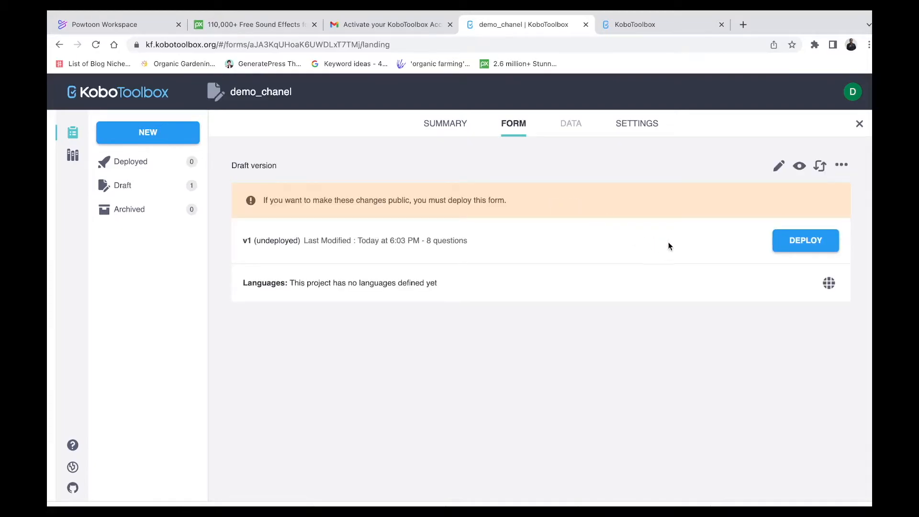
{"action": "left_click", "coordinate": [804, 251]}
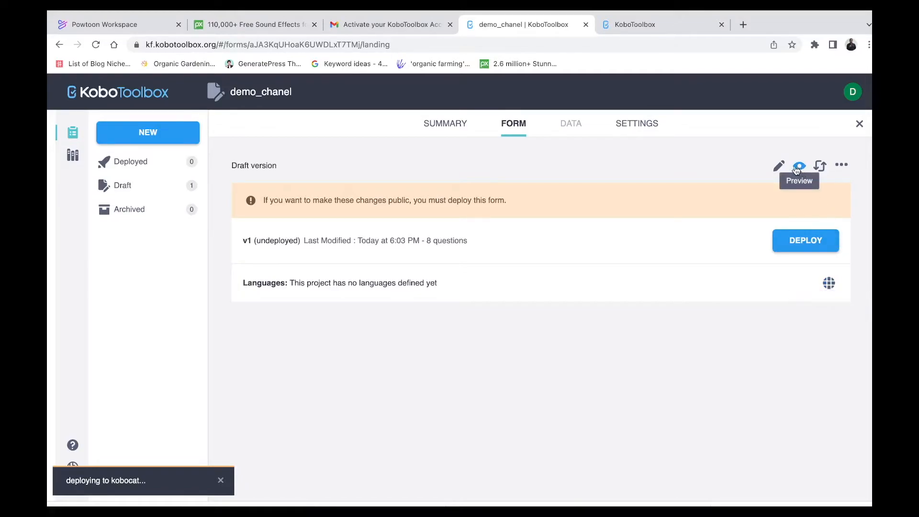
Step: Download the deployed form's definition file and set the data collection mode to Online-Offline (multiple submission)
{"action": "left_click", "coordinate": [842, 166]}
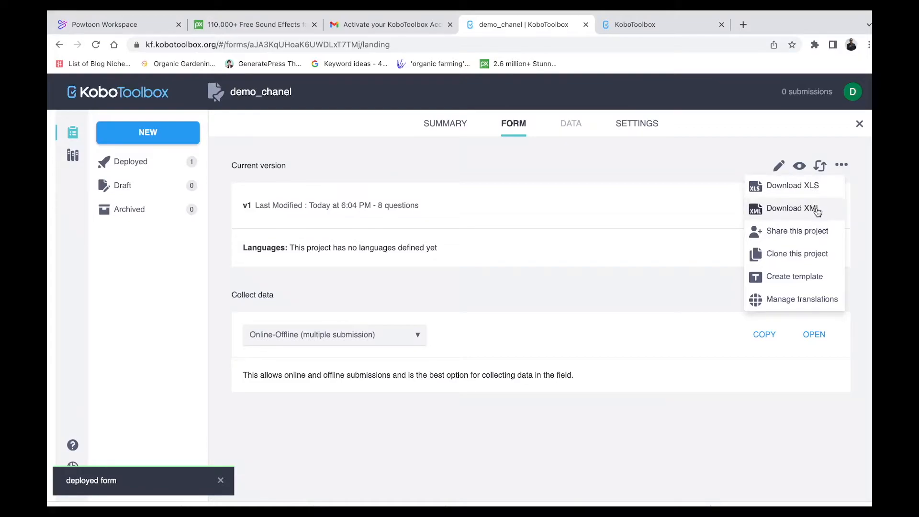
{"action": "left_click", "coordinate": [809, 207]}
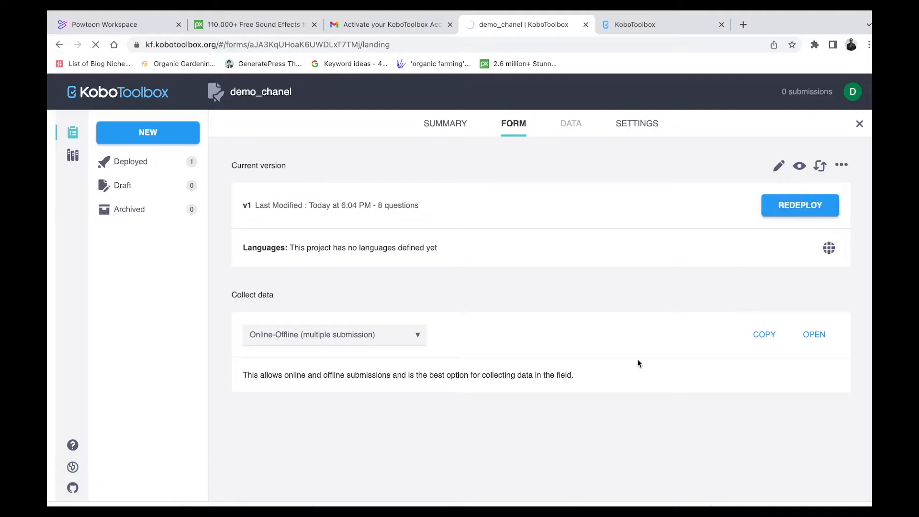
{"action": "left_click", "coordinate": [414, 339]}
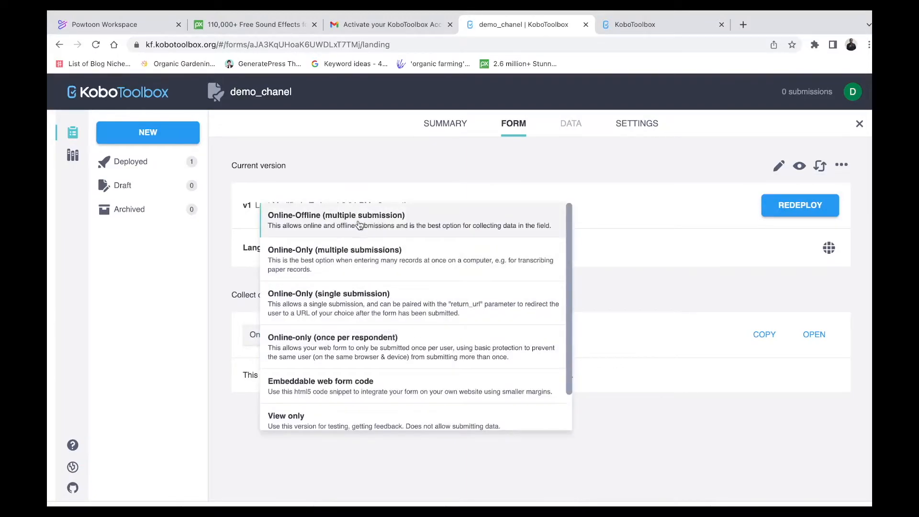
{"action": "left_click", "coordinate": [392, 226]}
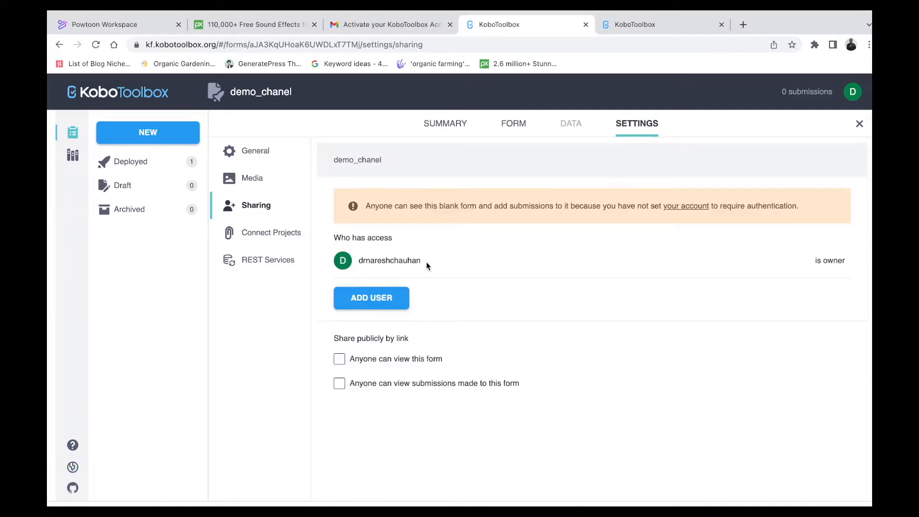
{"action": "left_click", "coordinate": [392, 303]}
{"action": "left_click", "coordinate": [435, 300]}
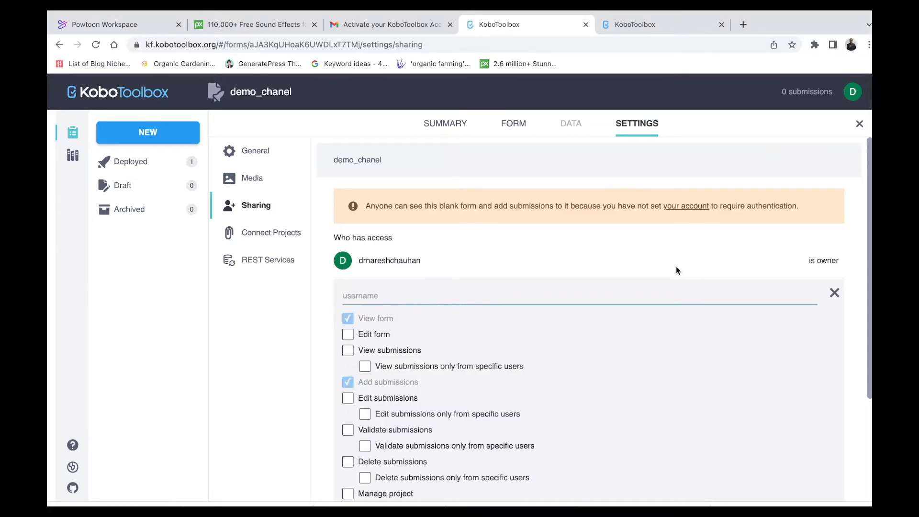
{"action": "type", "text": "drnaresh"}
{"action": "scroll", "coordinate": [550, 365], "scroll_direction": "down", "scroll_amount": 1}
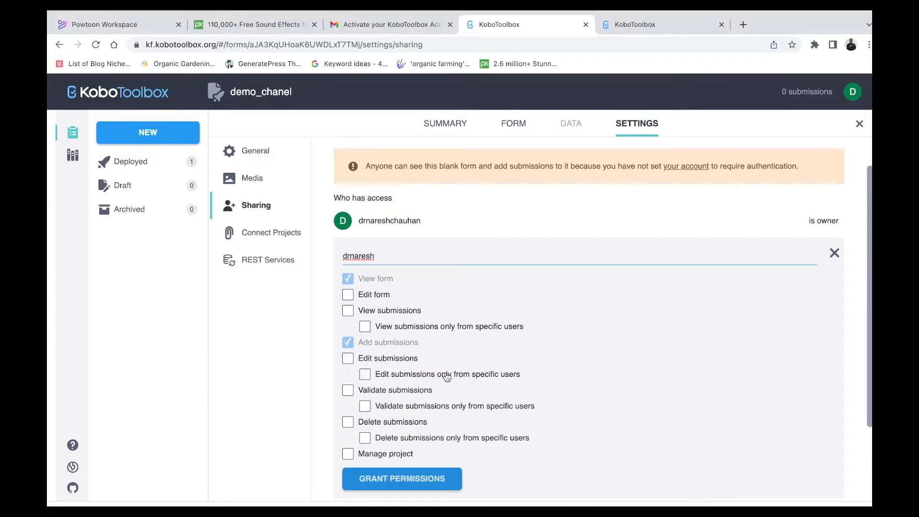
{"action": "left_click", "coordinate": [834, 253]}
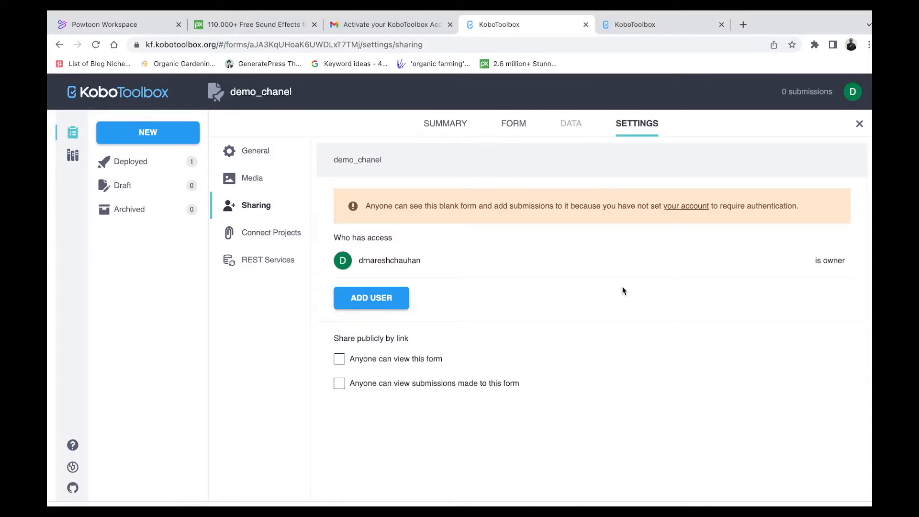
Step: Leave the project for the projects list and close the leftover account registration page
{"action": "left_click", "coordinate": [859, 124]}
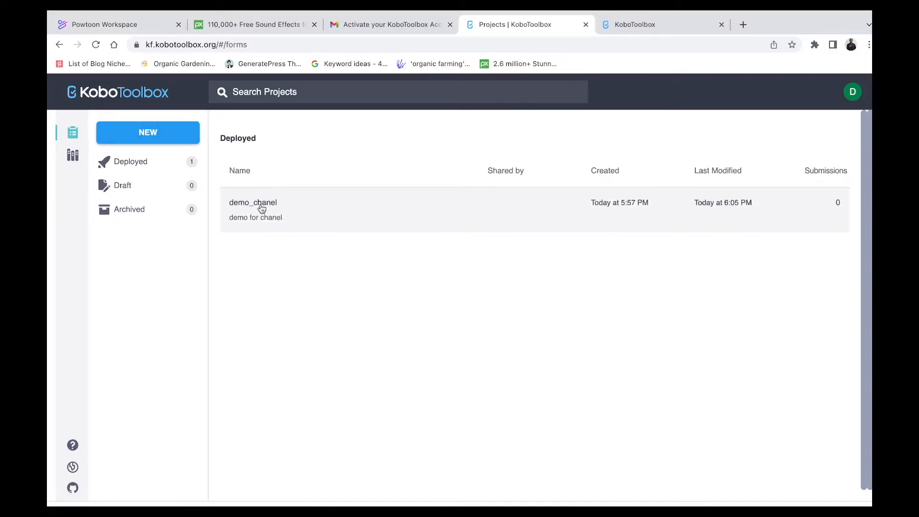
{"action": "left_click", "coordinate": [665, 26]}
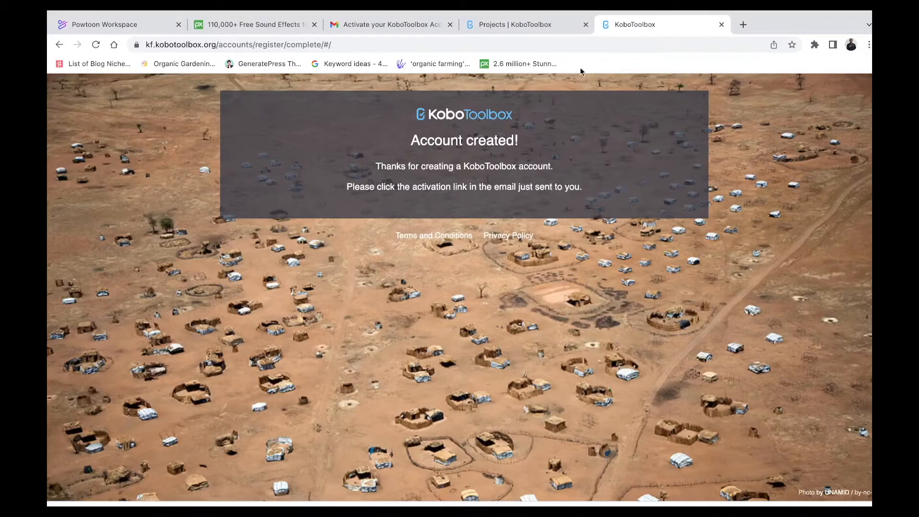
{"action": "left_click", "coordinate": [722, 25]}
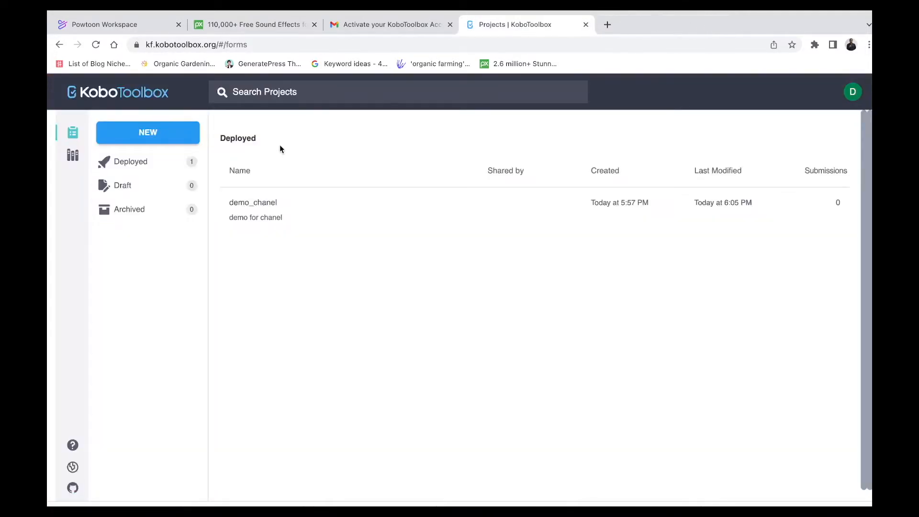
Step: Reopen the deployed demo_chanel project, launch its online data collection form and reload the form page
{"action": "left_click", "coordinate": [73, 159]}
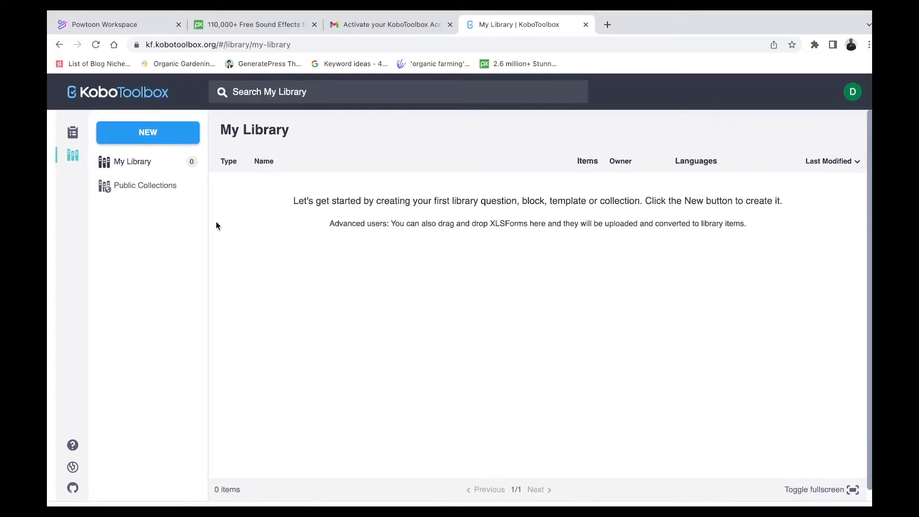
{"action": "left_click", "coordinate": [73, 133]}
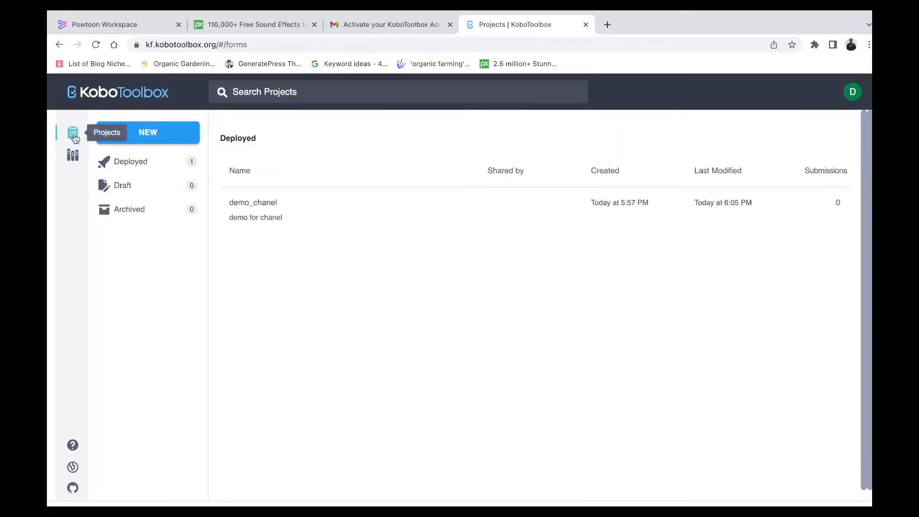
{"action": "left_click", "coordinate": [240, 218]}
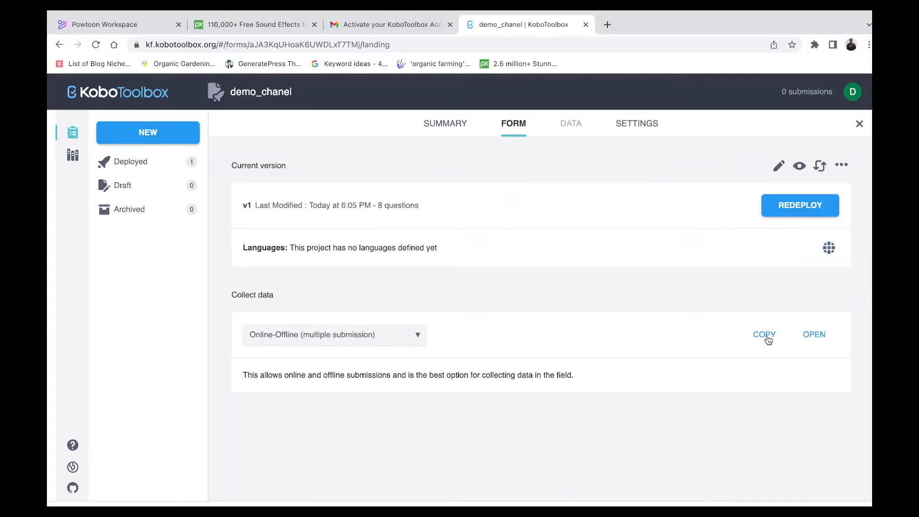
{"action": "left_click", "coordinate": [821, 337]}
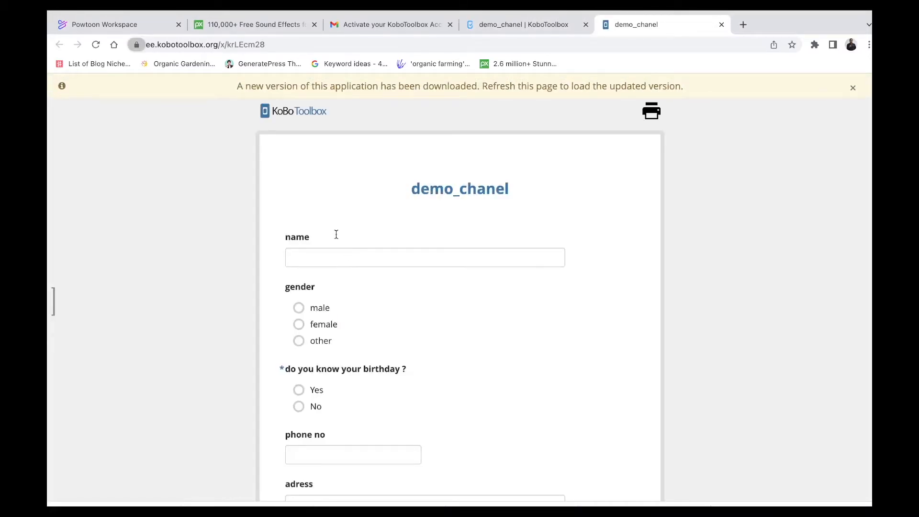
{"action": "left_click", "coordinate": [95, 45]}
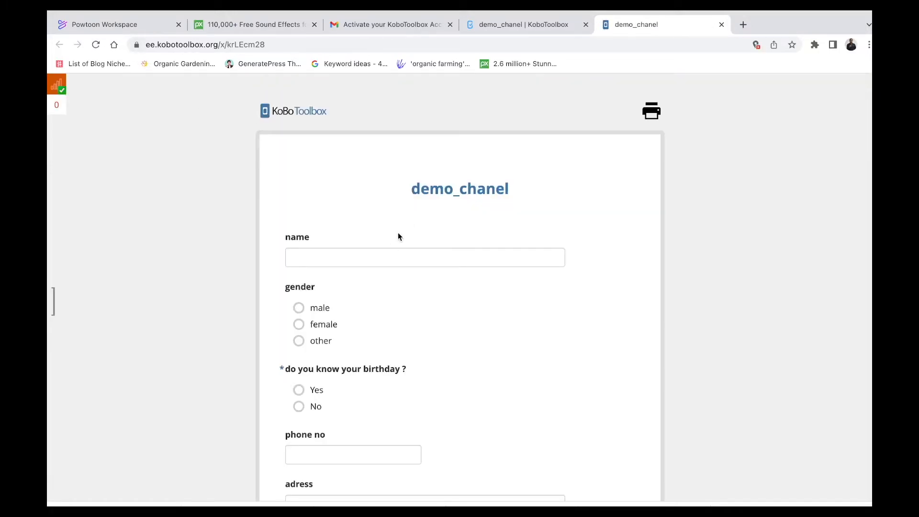
Step: Enter the respondent's name, choose male as the gender, answer Yes to knowing the birthday and fill in the date of birth
{"action": "left_click", "coordinate": [387, 255]}
{"action": "type", "text": "naresh"}
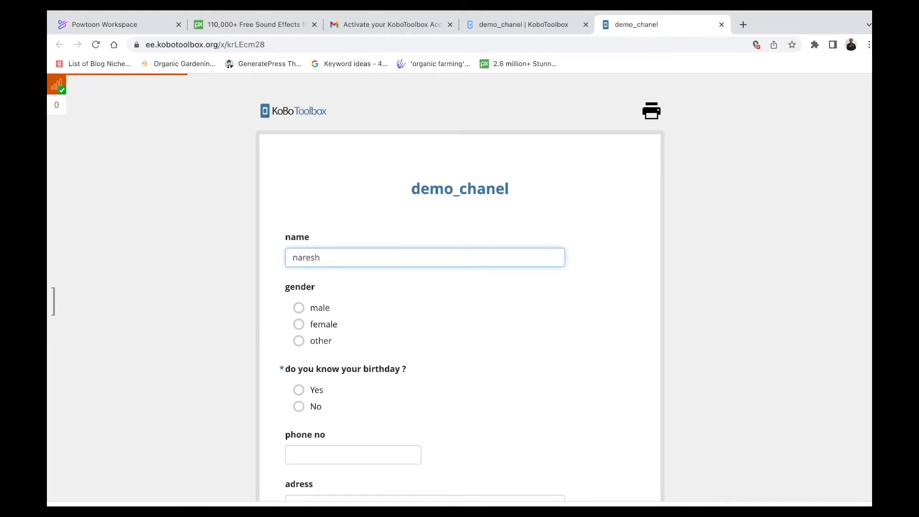
{"action": "left_click", "coordinate": [327, 309]}
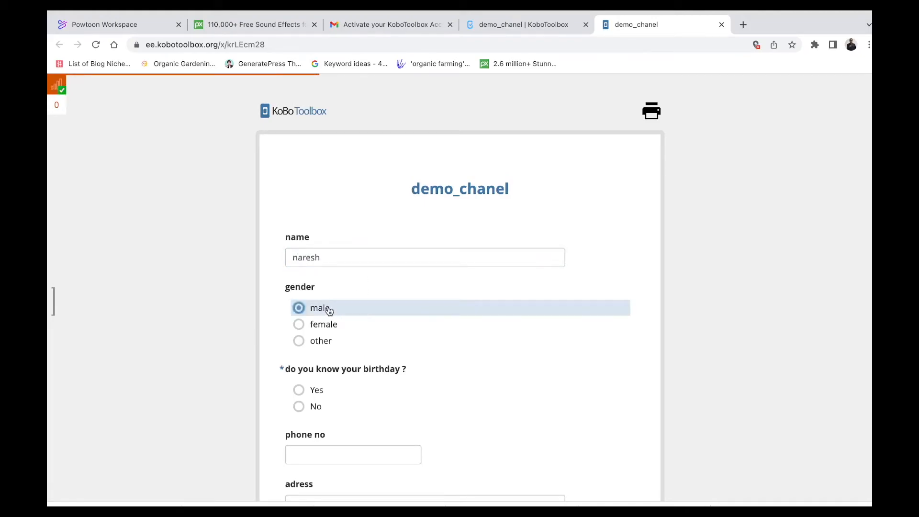
{"action": "left_click", "coordinate": [315, 389]}
{"action": "left_click", "coordinate": [314, 456]}
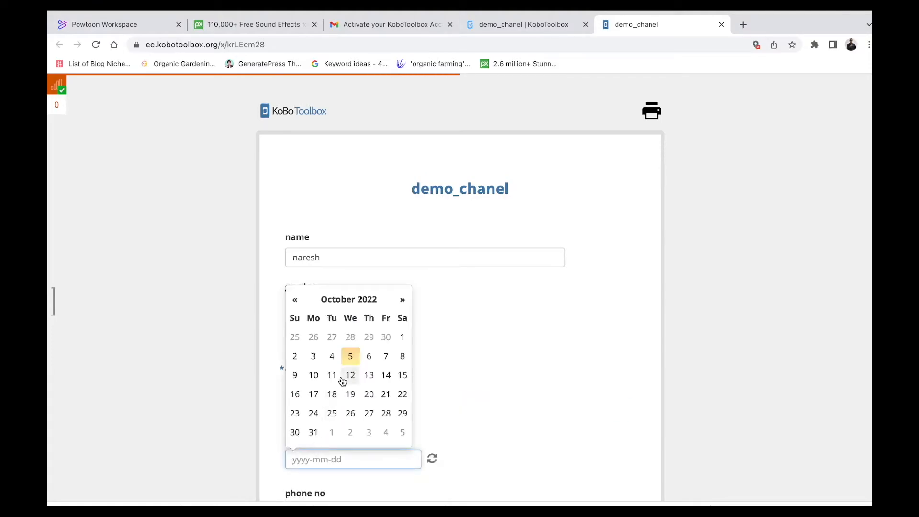
{"action": "left_click", "coordinate": [343, 448]}
Step: Fill in the respondent's phone number and address in the demo_chanel form
{"action": "scroll", "coordinate": [340, 448], "scroll_direction": "down", "scroll_amount": 3}
{"action": "left_click", "coordinate": [335, 423]}
{"action": "type", "text": "99999999"}
{"action": "left_click", "coordinate": [334, 472]}
{"action": "type", "text": "ahjshjak"}
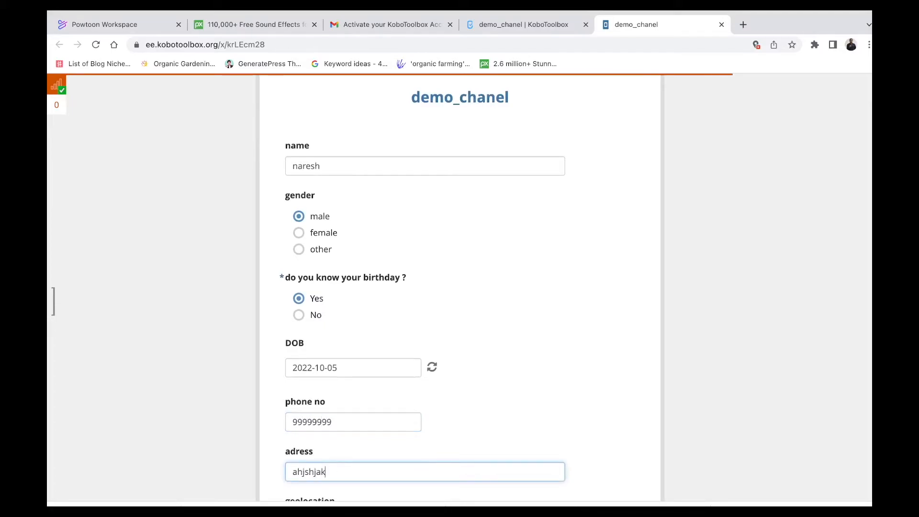
Step: Place the geolocation marker on western India, at about latitude 21.25 and longitude 74.85, and submit the record
{"action": "scroll", "coordinate": [373, 403], "scroll_direction": "down", "scroll_amount": 5}
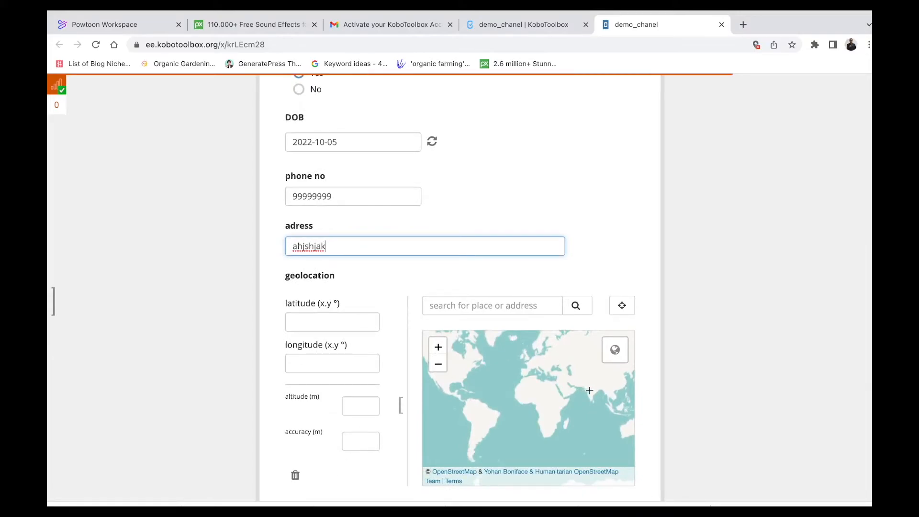
{"action": "left_click", "coordinate": [590, 390]}
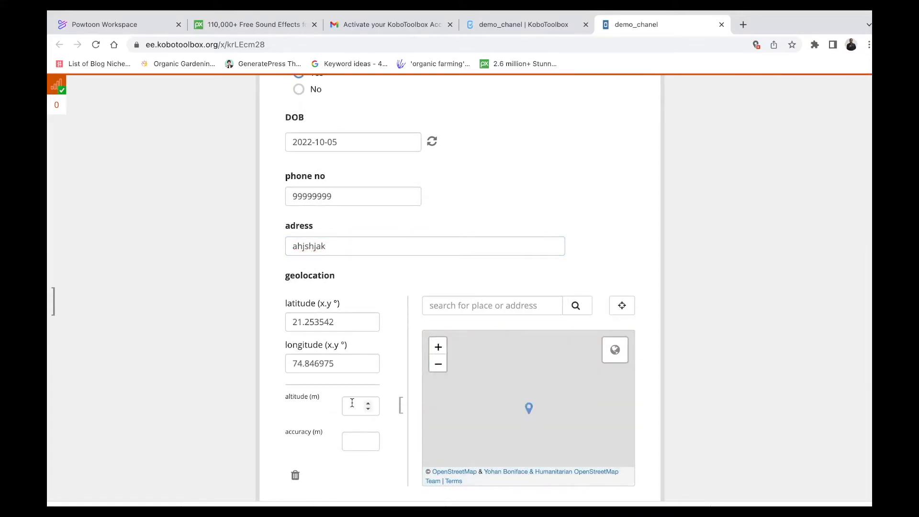
{"action": "scroll", "coordinate": [352, 402], "scroll_direction": "down", "scroll_amount": 4}
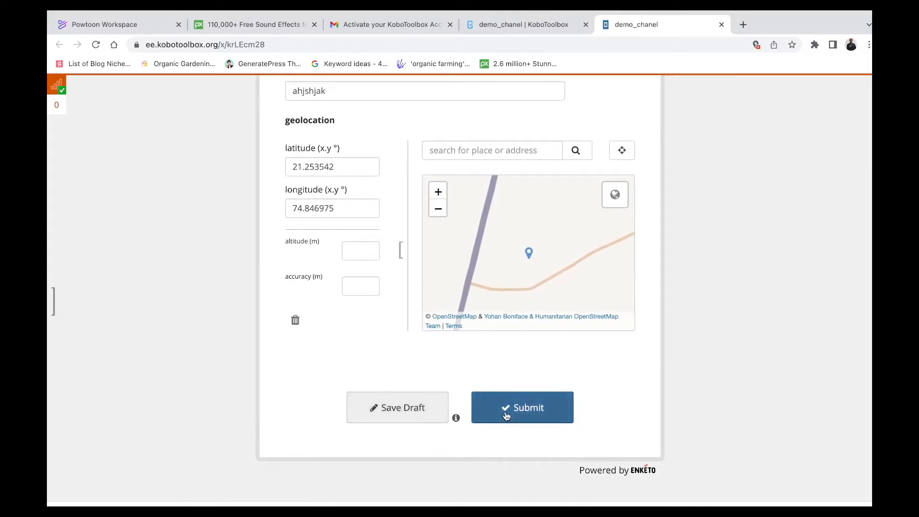
{"action": "left_click", "coordinate": [506, 416]}
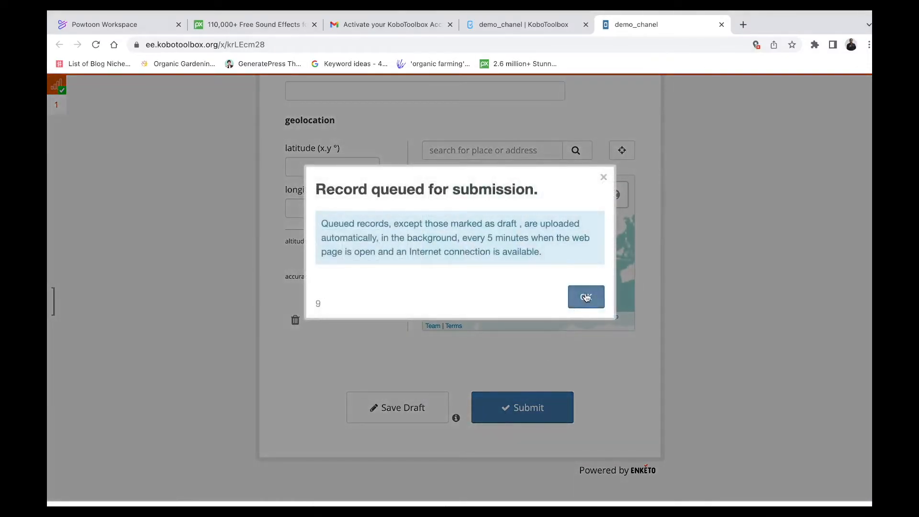
{"action": "left_click", "coordinate": [586, 298]}
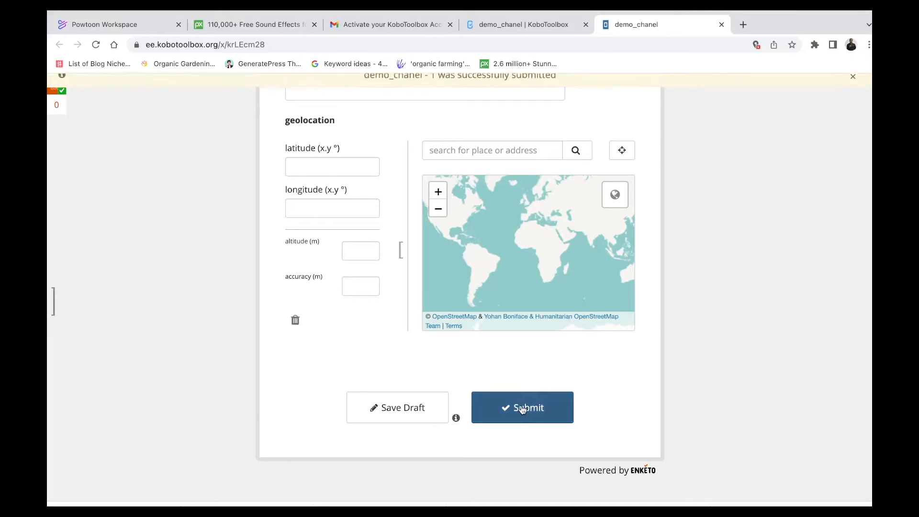
Step: Reload the demo_chanel project page, open its submissions table and select the submitted record
{"action": "left_click", "coordinate": [528, 26]}
{"action": "left_click", "coordinate": [96, 46]}
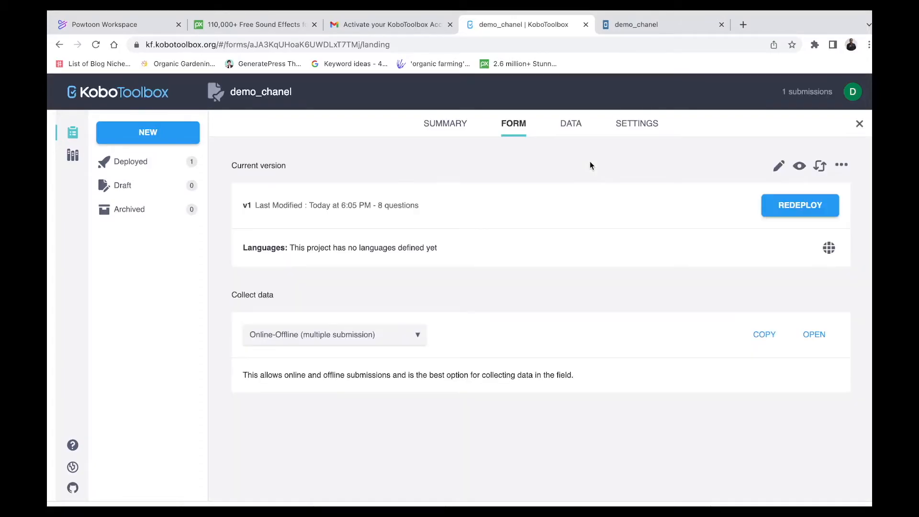
{"action": "left_click", "coordinate": [572, 126]}
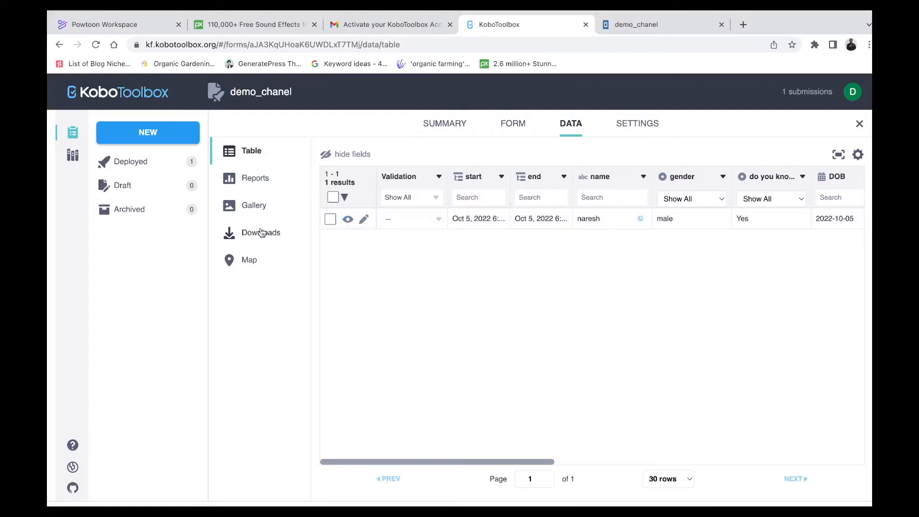
{"action": "left_click", "coordinate": [330, 219]}
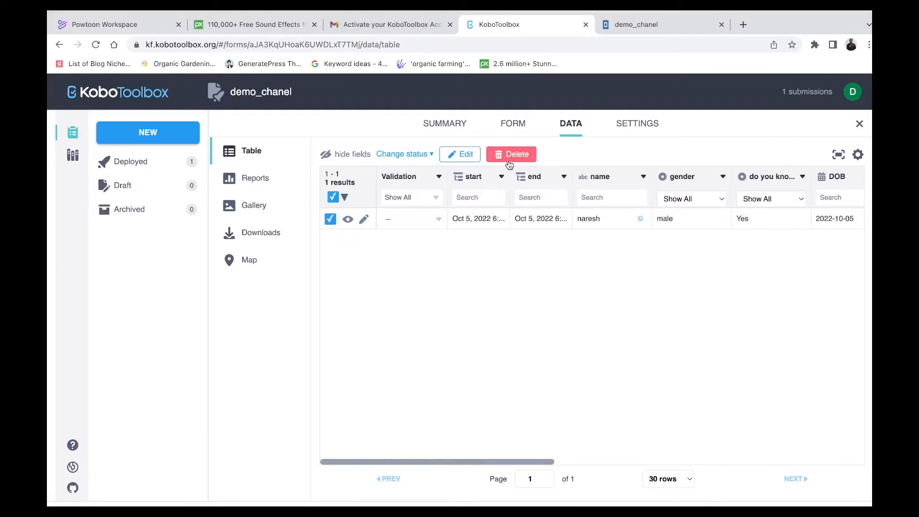
{"action": "left_click", "coordinate": [858, 156]}
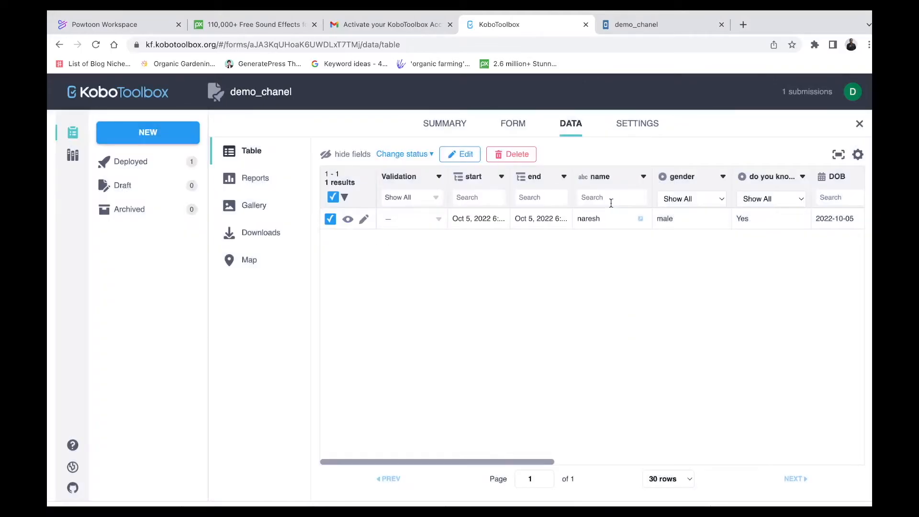
Step: Export the submissions as CSV with Labels as the value and header format, and download the exported file
{"action": "left_click", "coordinate": [249, 233]}
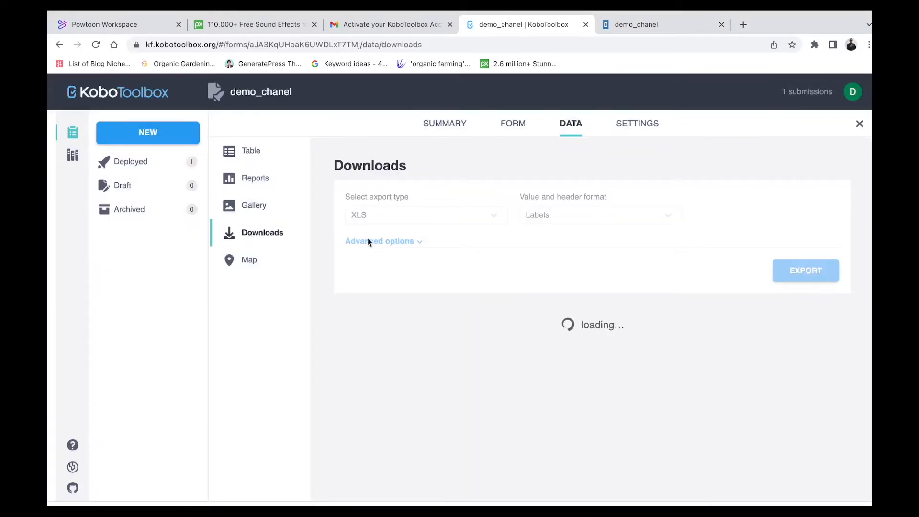
{"action": "left_click", "coordinate": [458, 215]}
{"action": "left_click", "coordinate": [424, 253]}
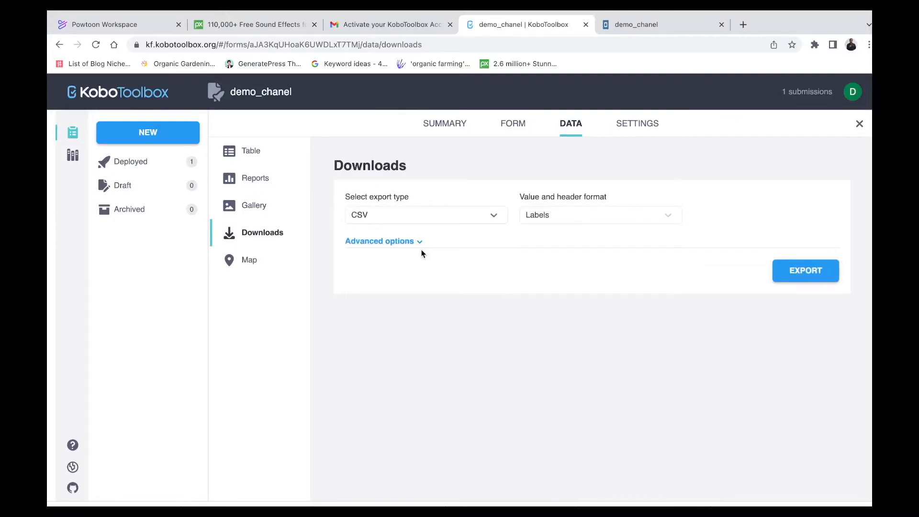
{"action": "left_click", "coordinate": [532, 220]}
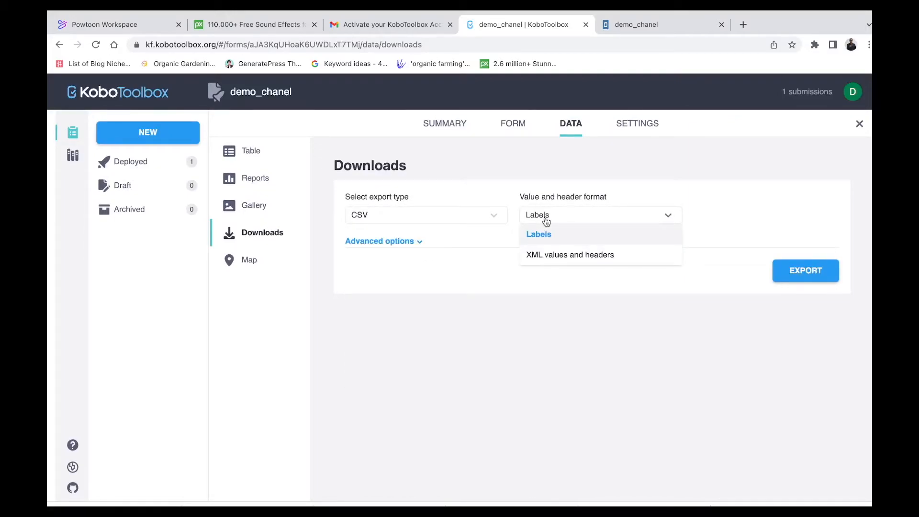
{"action": "left_click", "coordinate": [546, 220]}
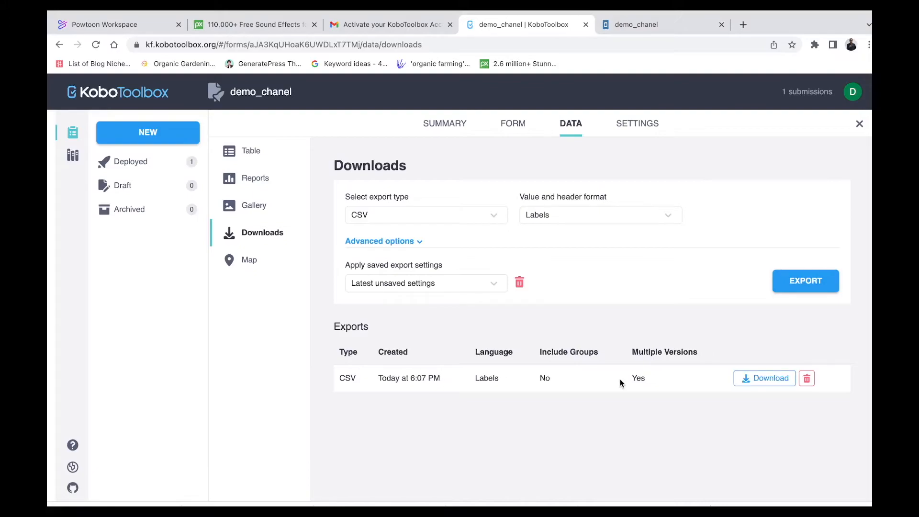
{"action": "left_click", "coordinate": [759, 384]}
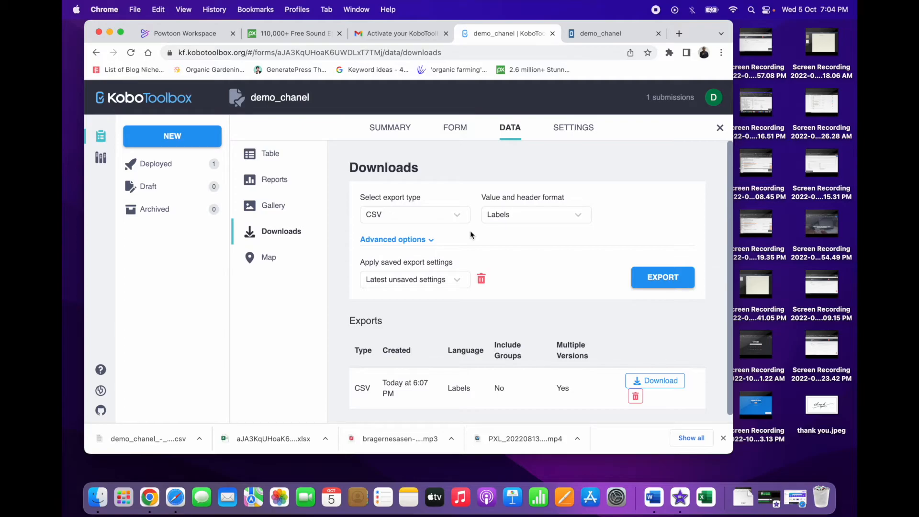
Step: Open the downloaded CSV in Numbers and examine the record's columns through the geolocation and ID fields
{"action": "left_click", "coordinate": [148, 438]}
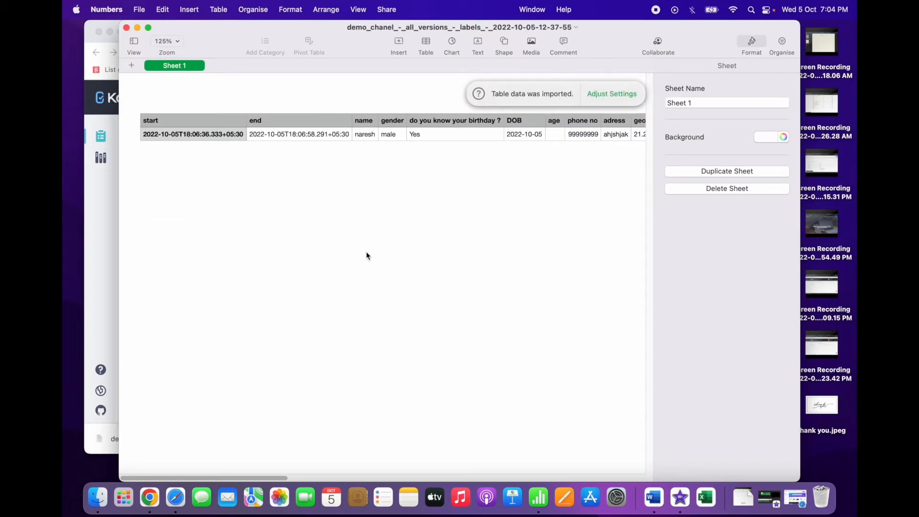
{"action": "scroll", "coordinate": [447, 240], "scroll_direction": "right", "scroll_amount": 2}
{"action": "scroll", "coordinate": [447, 241], "scroll_direction": "right", "scroll_amount": 5}
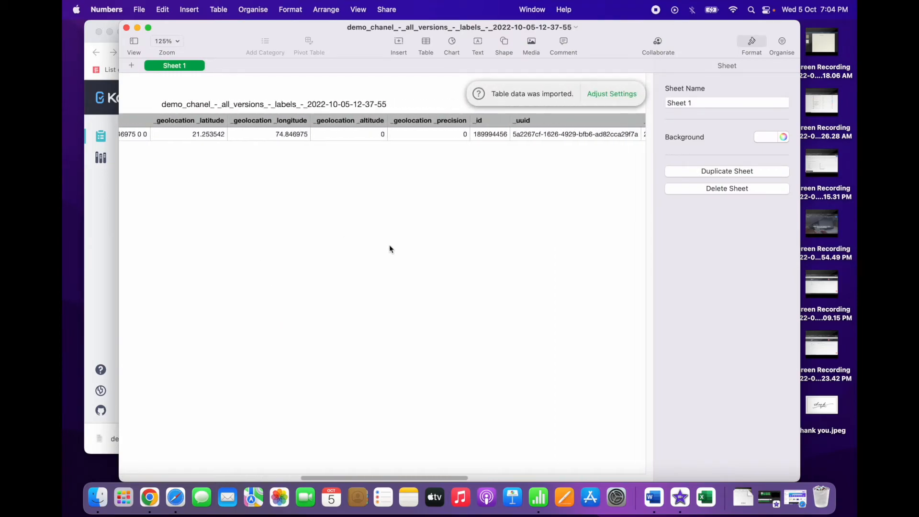
Step: Examine the exported CSV's remaining columns through _index and close the spreadsheet
{"action": "scroll", "coordinate": [484, 240], "scroll_direction": "right", "scroll_amount": 8}
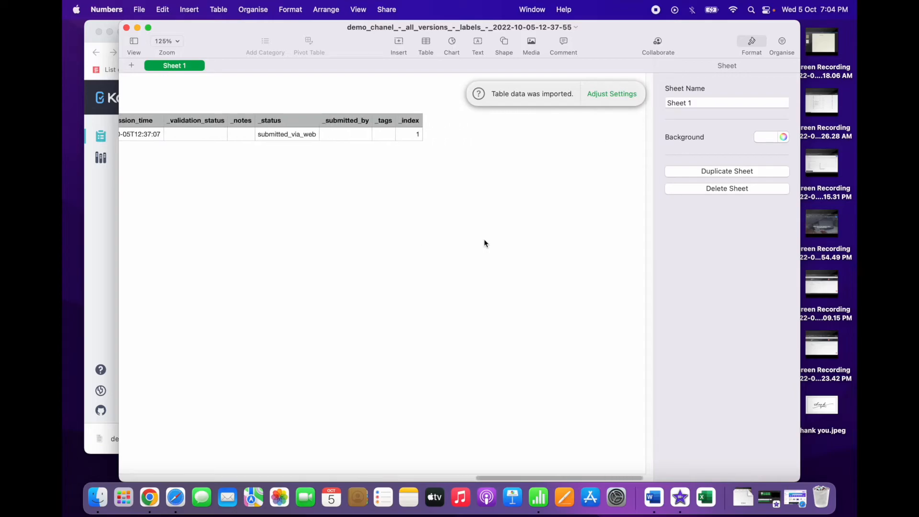
{"action": "left_click", "coordinate": [126, 28]}
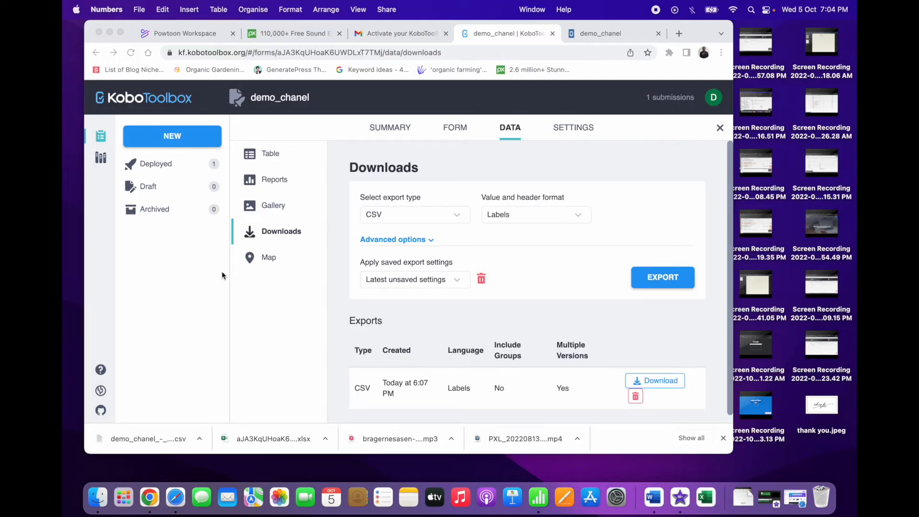
Step: Open the downloaded aJA3KqUHoaK6UWDLxT7TMj workbook in Excel, enlarge its window and examine the survey, choices and settings sheets
{"action": "left_click", "coordinate": [286, 439]}
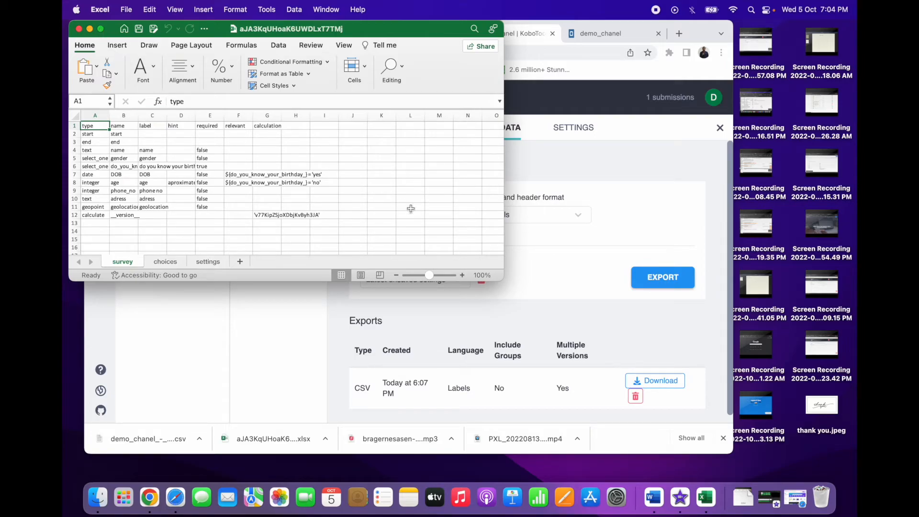
{"action": "left_click_drag", "start_coordinate": [503, 281], "coordinate": [675, 383]}
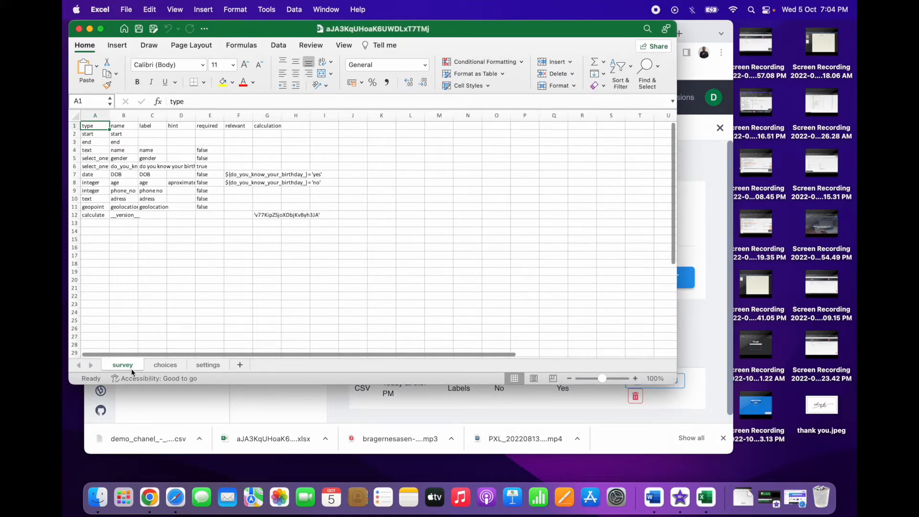
{"action": "left_click", "coordinate": [163, 366]}
{"action": "left_click", "coordinate": [209, 366]}
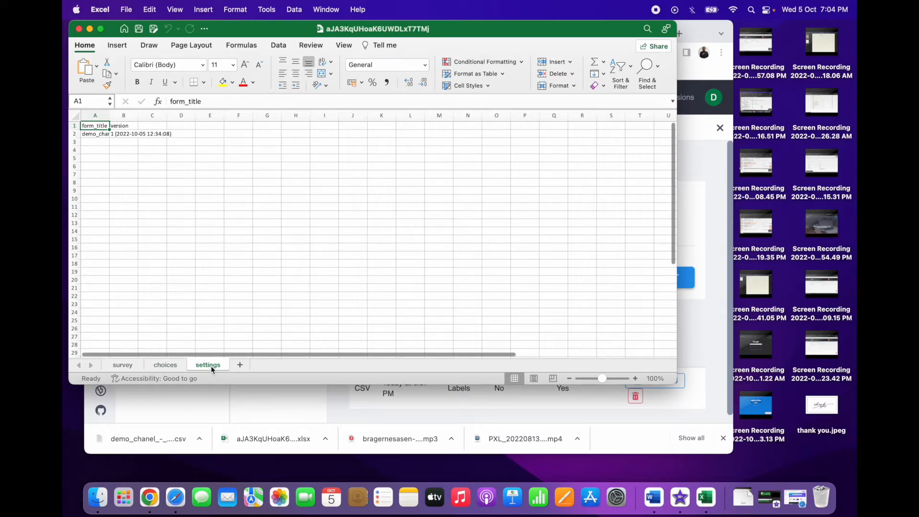
{"action": "left_click", "coordinate": [124, 366]}
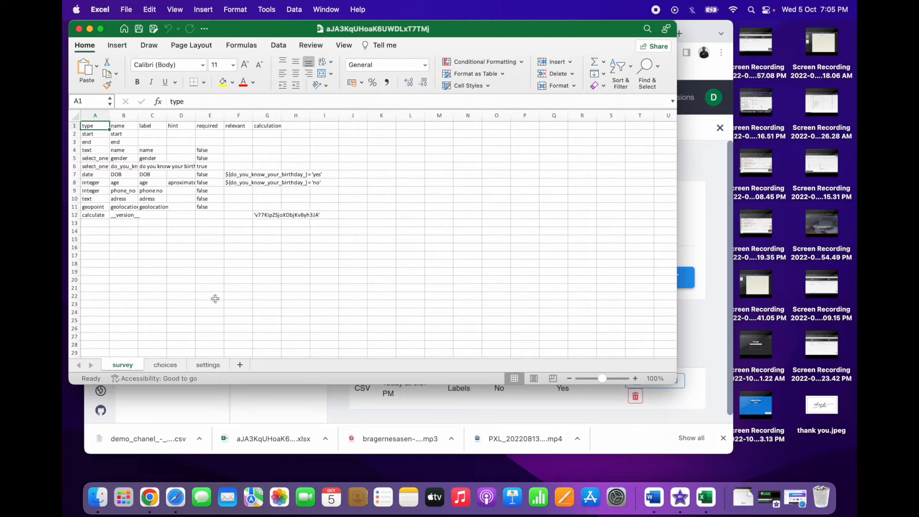
{"action": "left_click", "coordinate": [166, 365]}
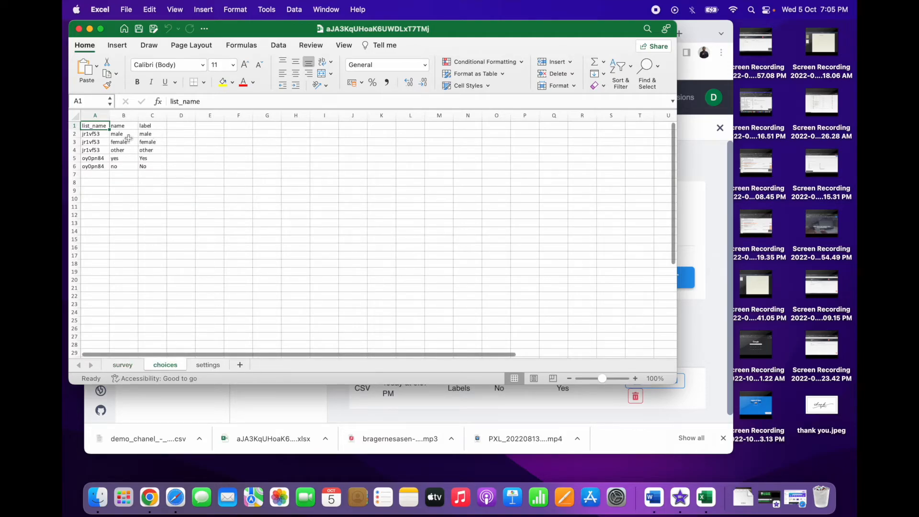
{"action": "left_click", "coordinate": [208, 365]}
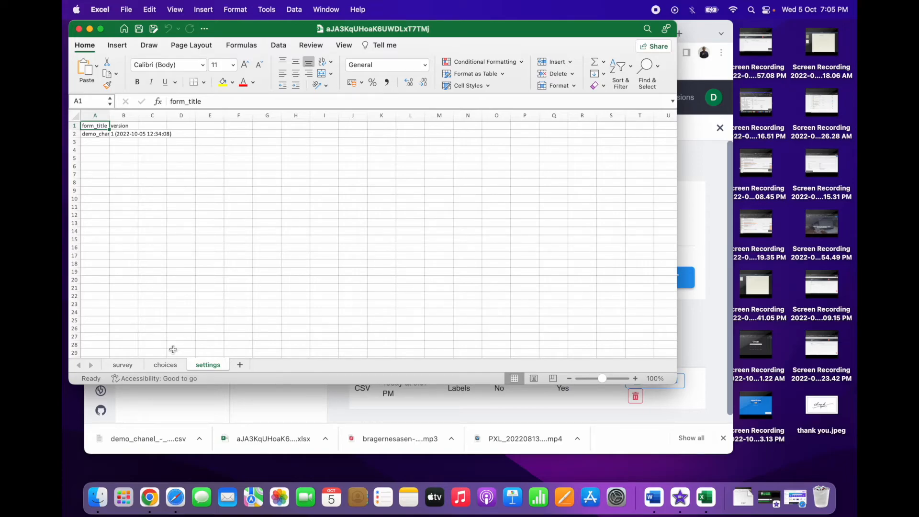
{"action": "left_click", "coordinate": [166, 364]}
{"action": "left_click", "coordinate": [127, 366]}
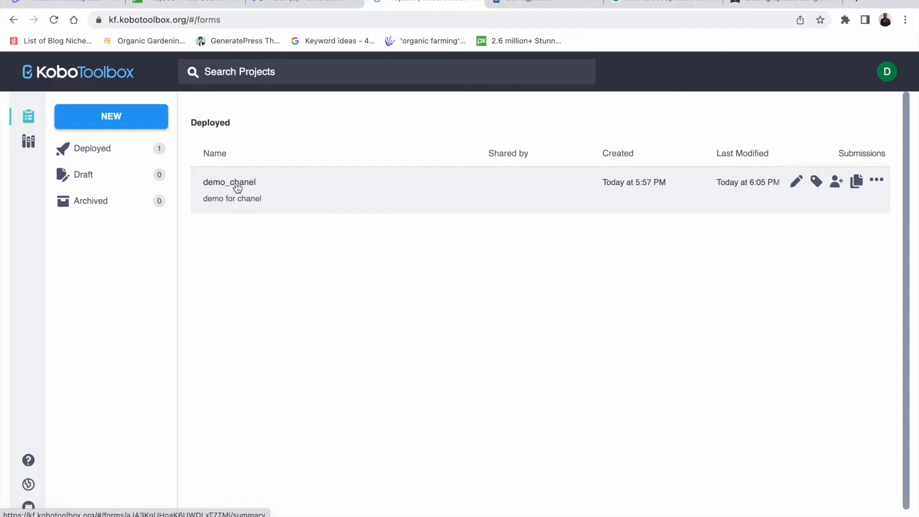
Step: Open the demo_chanel project's data collection settings in KoboToolbox and review the available collection methods
{"action": "left_click", "coordinate": [237, 184]}
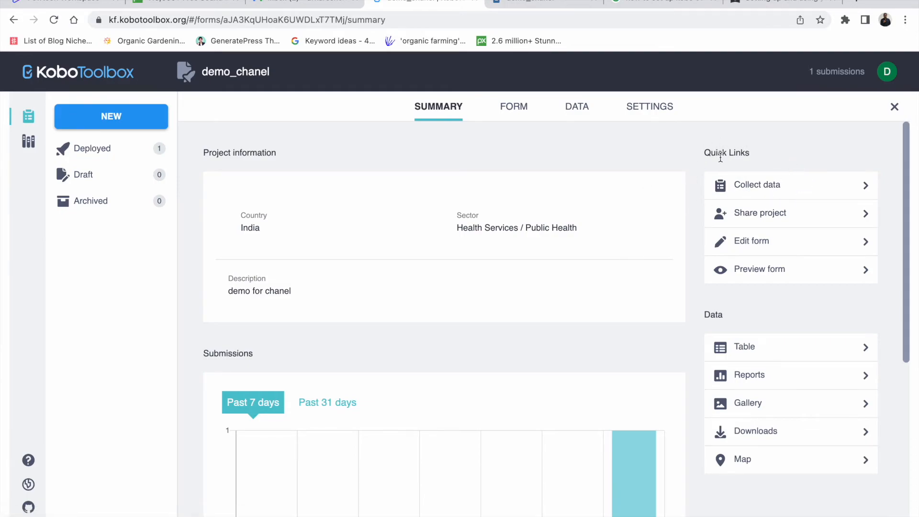
{"action": "left_click", "coordinate": [767, 187]}
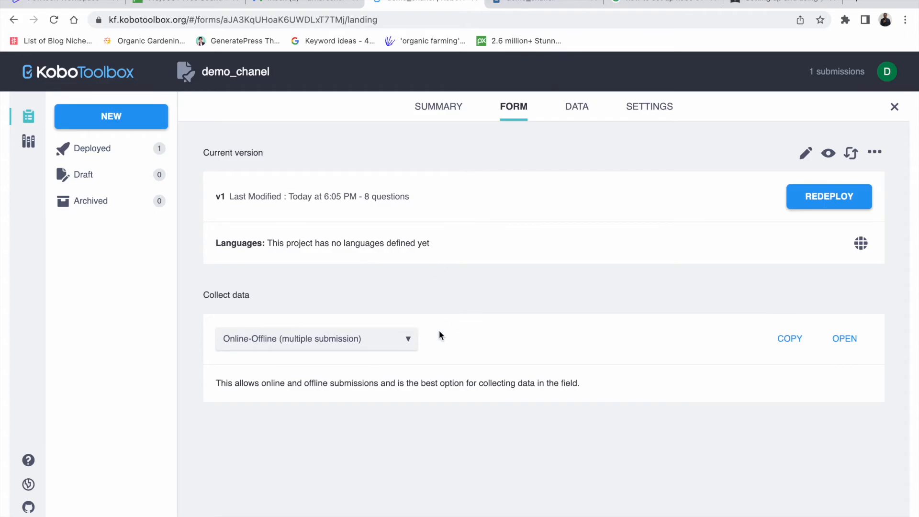
{"action": "left_click", "coordinate": [366, 341]}
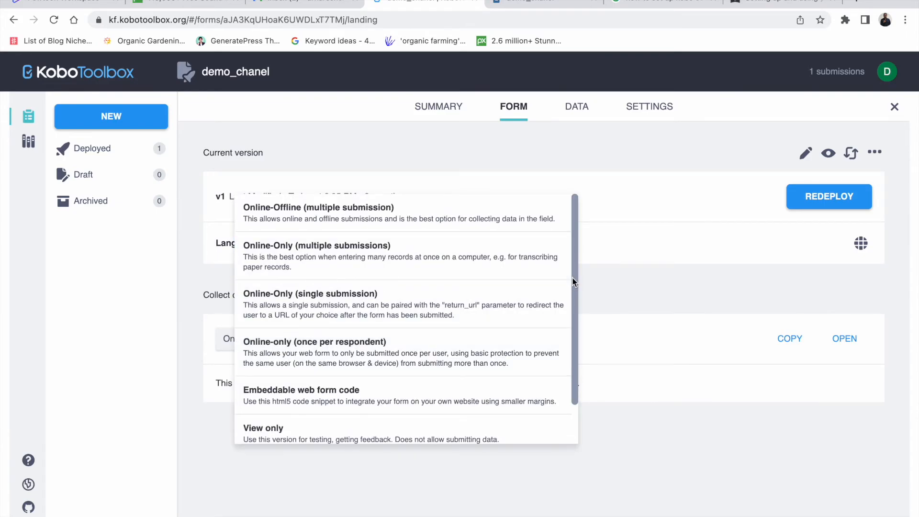
{"action": "left_click_drag", "start_coordinate": [574, 282], "coordinate": [575, 318]}
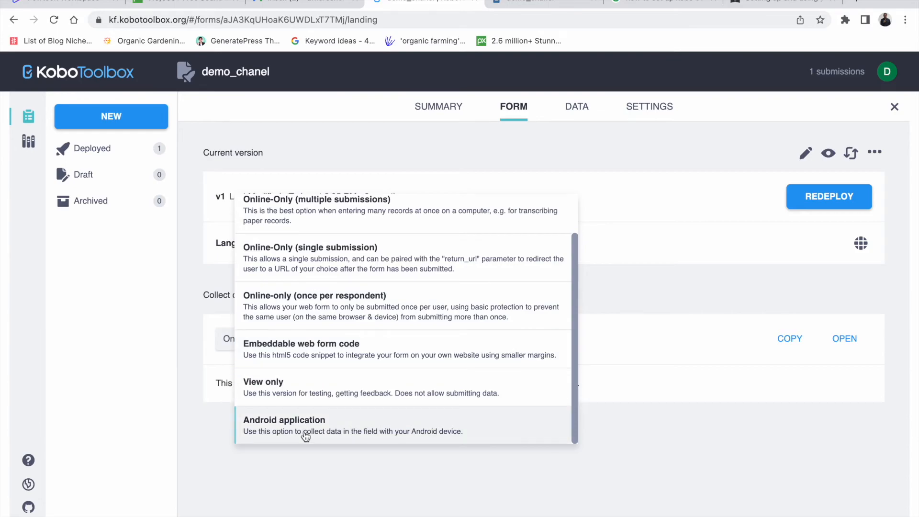
{"action": "key", "text": "Escape"}
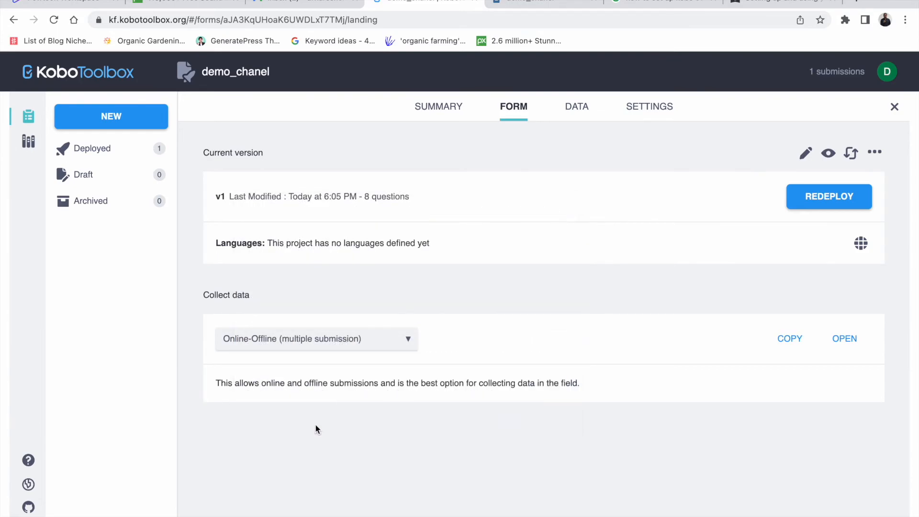
Step: Set the collection method to Android application and copy the server URL from its instructions
{"action": "left_click", "coordinate": [331, 342]}
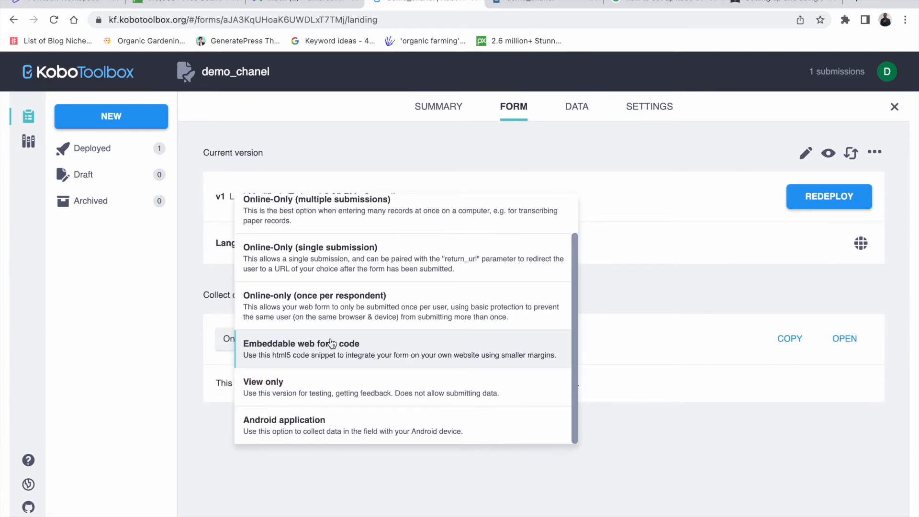
{"action": "left_click", "coordinate": [317, 419]}
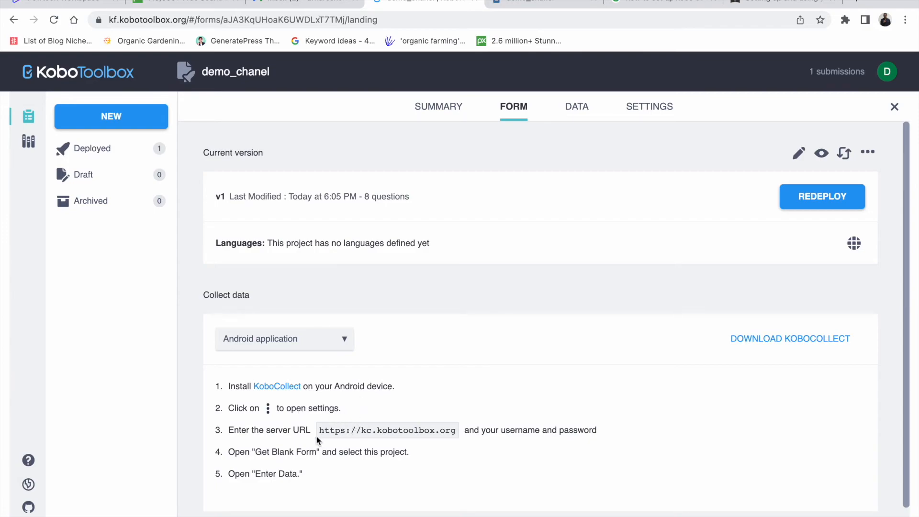
{"action": "mouse_move", "coordinate": [457, 433]}
{"action": "left_mouse_down"}
{"action": "mouse_move", "coordinate": [321, 427]}
{"action": "mouse_move", "coordinate": [456, 435]}
{"action": "left_mouse_up"}
{"action": "key", "text": "super+c"}
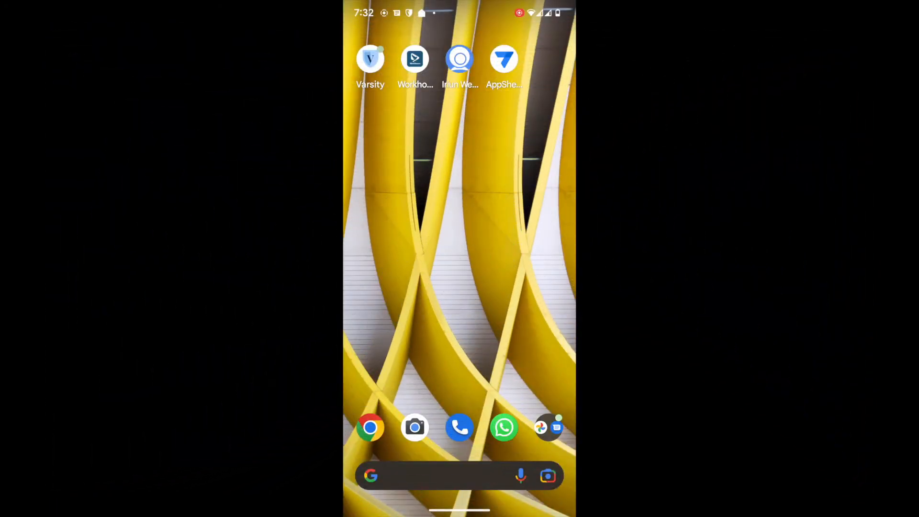
{"action": "left_click_drag", "start_coordinate": [459, 4], "coordinate": [460, 268]}
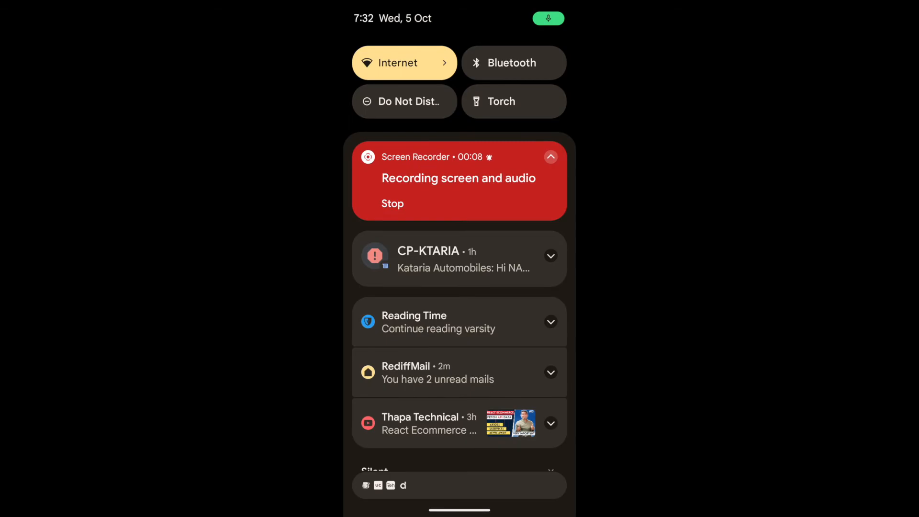
{"action": "left_click_drag", "start_coordinate": [460, 383], "coordinate": [460, 153]}
{"action": "left_click", "coordinate": [534, 304]}
Step: Search the phone's Play Store for kobocollect, then install and open the KoboCollect app
{"action": "left_click_drag", "start_coordinate": [489, 470], "coordinate": [530, 309]}
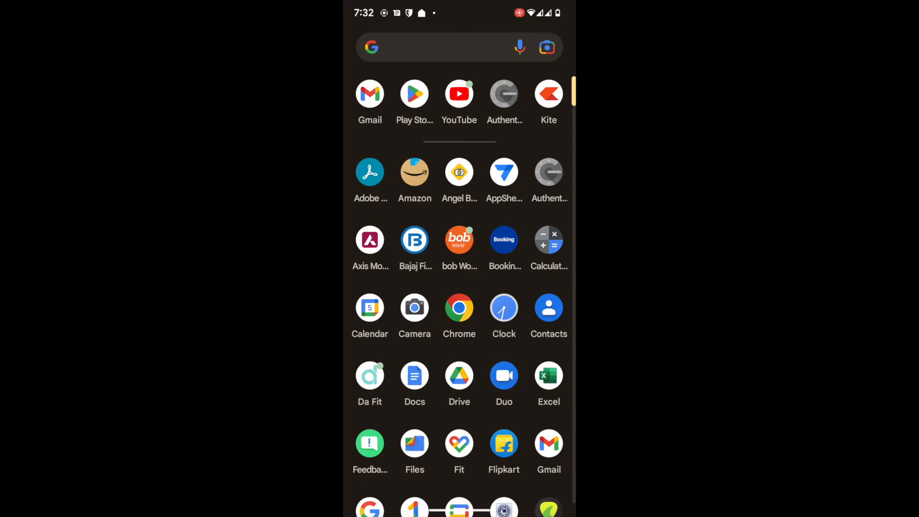
{"action": "left_click", "coordinate": [415, 94]}
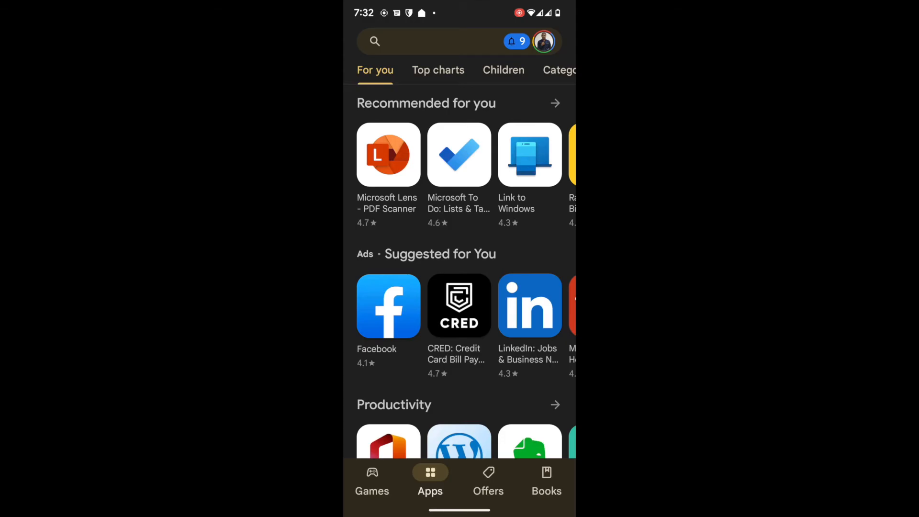
{"action": "left_click", "coordinate": [441, 39]}
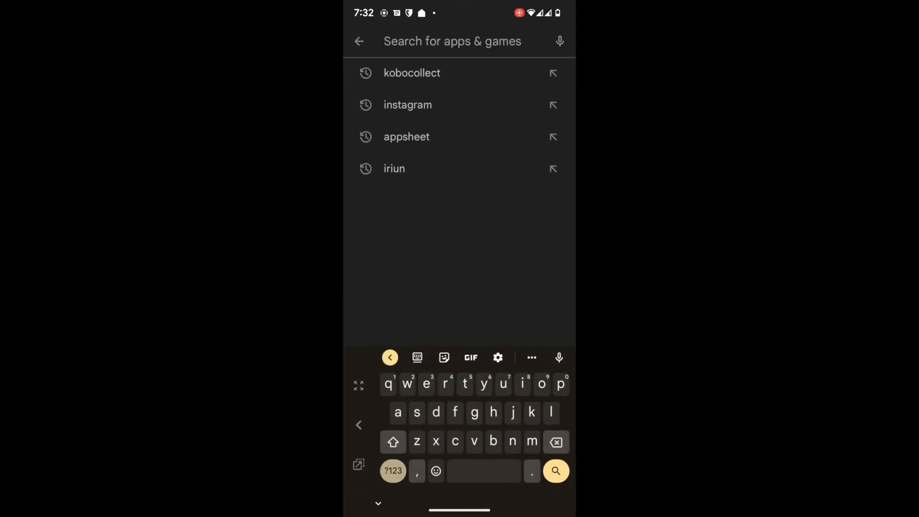
{"action": "left_click", "coordinate": [426, 72]}
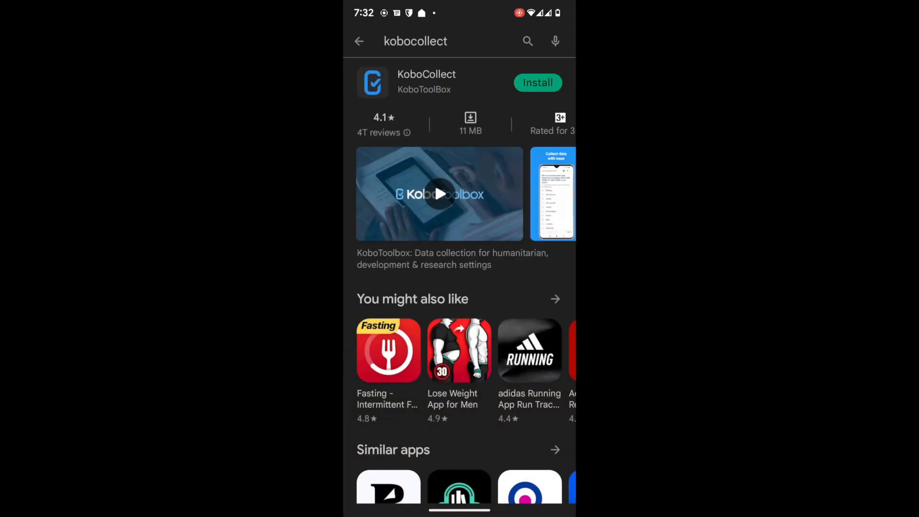
{"action": "left_click", "coordinate": [537, 82]}
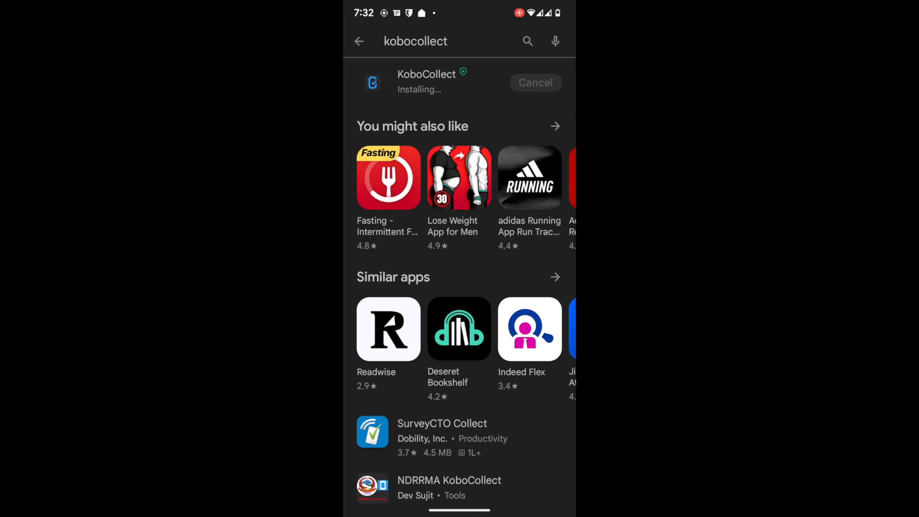
{"action": "left_click", "coordinate": [536, 83]}
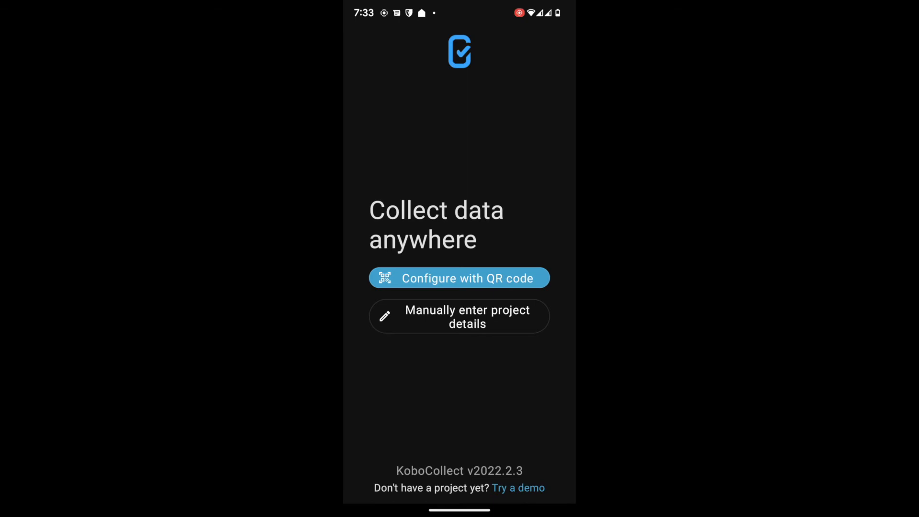
Step: Start adding a project manually in KoboCollect, then switch to Gmail and open the latest sent "link" e-mail
{"action": "left_click", "coordinate": [463, 317]}
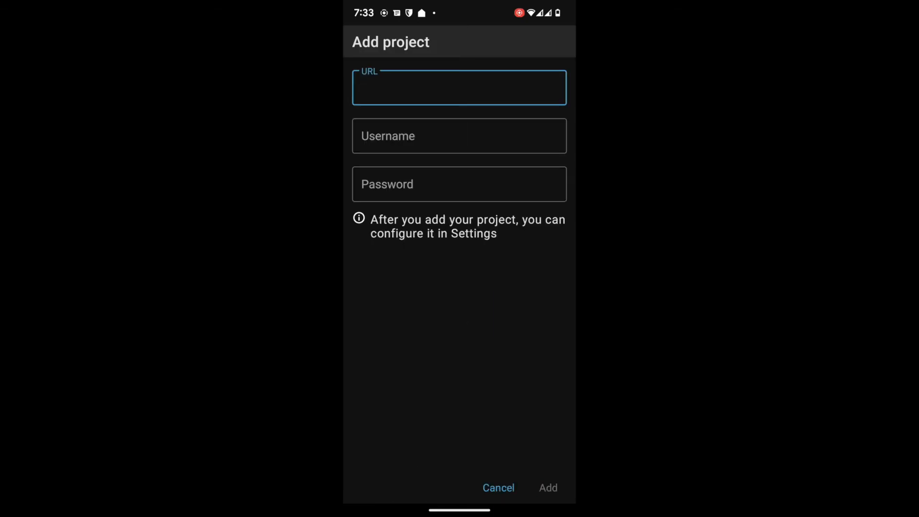
{"action": "left_click_drag", "start_coordinate": [497, 502], "coordinate": [479, 311]}
{"action": "left_click_drag", "start_coordinate": [438, 262], "coordinate": [557, 260]}
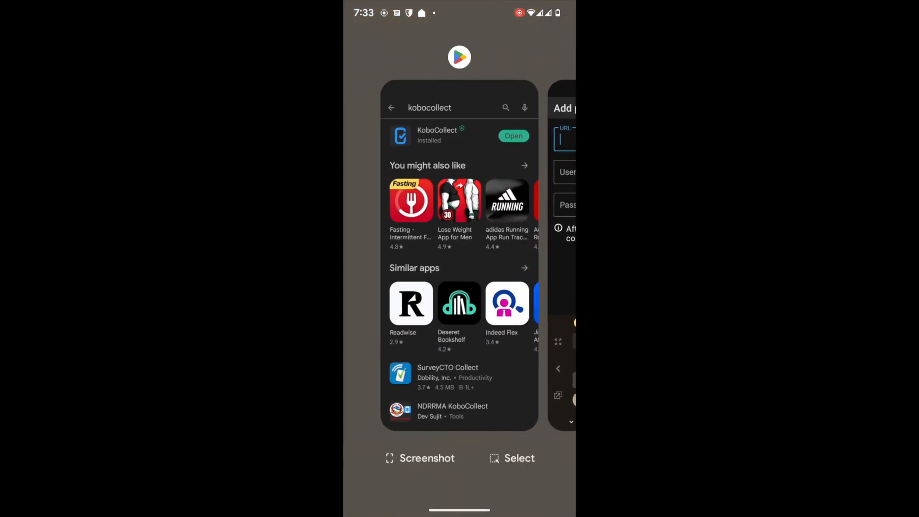
{"action": "left_click_drag", "start_coordinate": [459, 510], "coordinate": [460, 335]}
{"action": "left_click_drag", "start_coordinate": [459, 383], "coordinate": [459, 168]}
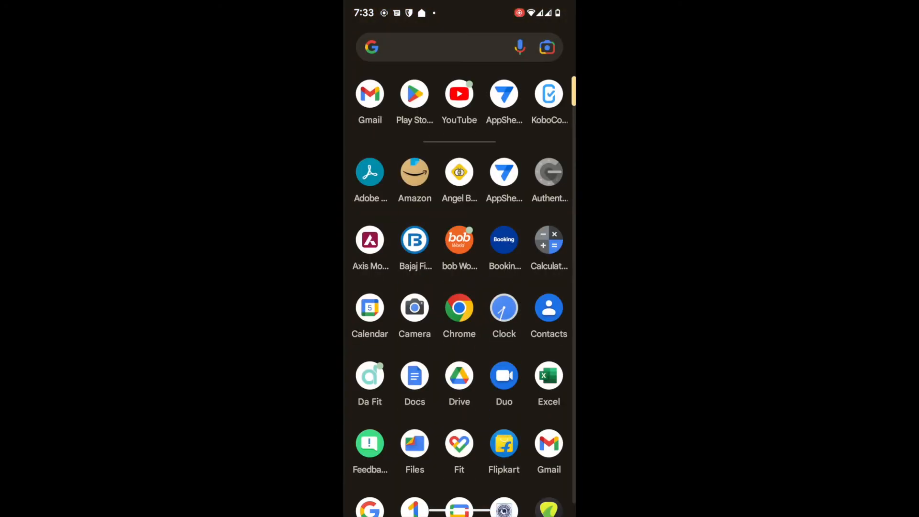
{"action": "left_click", "coordinate": [370, 94]}
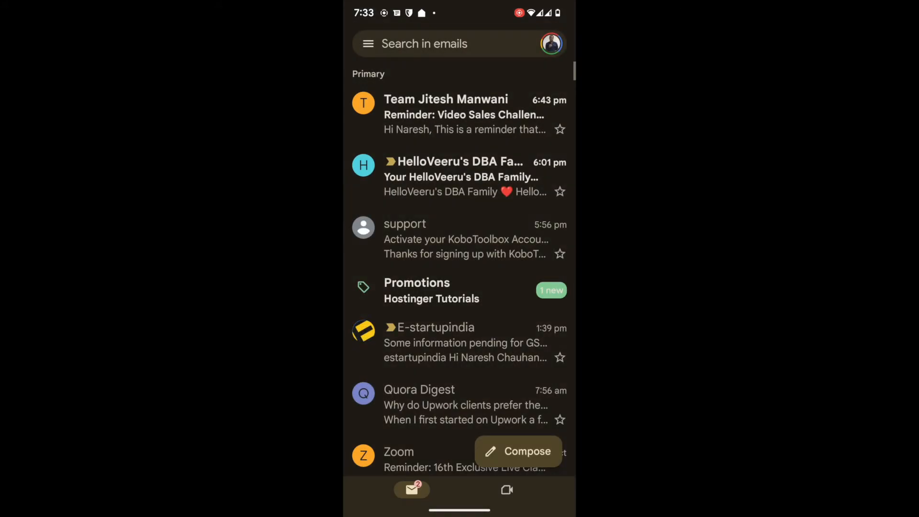
{"action": "left_click", "coordinate": [377, 45]}
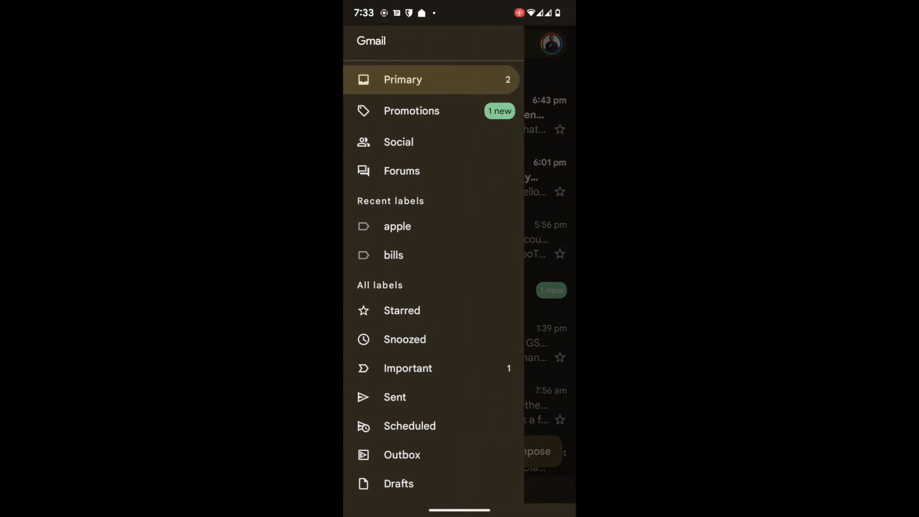
{"action": "left_click", "coordinate": [395, 396]}
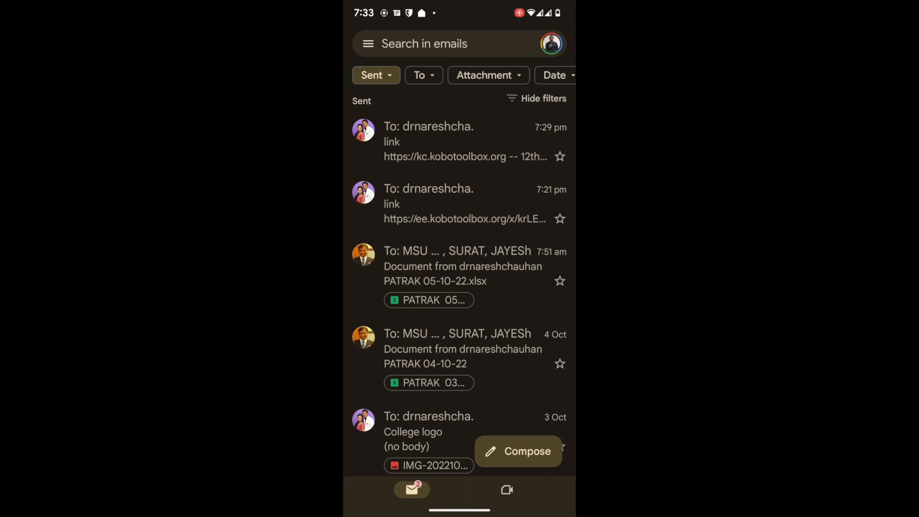
{"action": "left_click", "coordinate": [465, 144]}
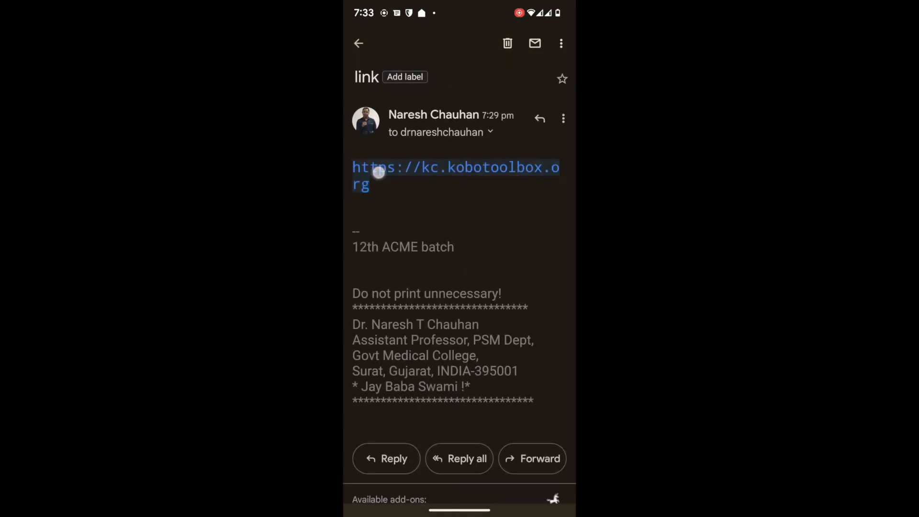
{"action": "left_click", "coordinate": [378, 172]}
{"action": "left_click", "coordinate": [415, 274]}
{"action": "left_click_drag", "start_coordinate": [512, 512], "coordinate": [513, 417]}
{"action": "left_click_drag", "start_coordinate": [431, 263], "coordinate": [541, 261]}
{"action": "left_click", "coordinate": [445, 133]}
{"action": "left_click", "coordinate": [406, 90]}
{"action": "left_click", "coordinate": [478, 358]}
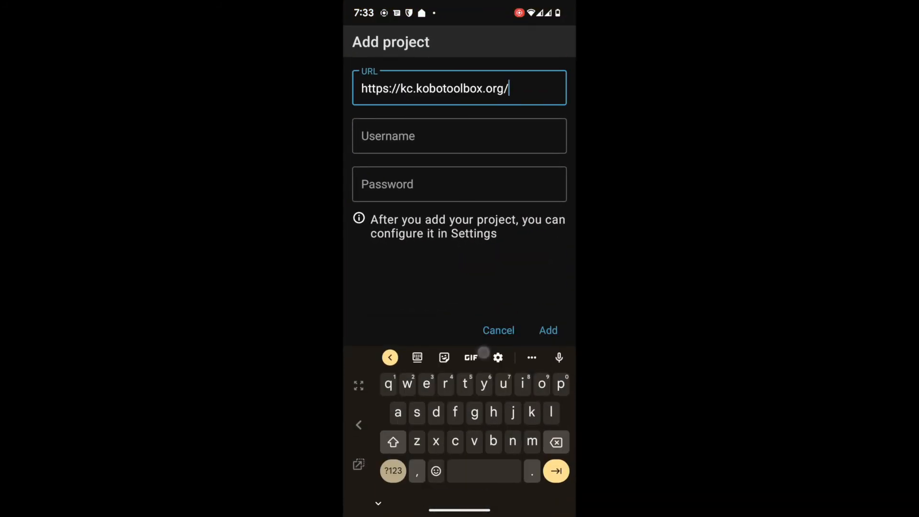
Step: Enter the account username and password, add the kc.kobotoolbox.org project, and decline saving the password to Google
{"action": "left_click", "coordinate": [421, 137]}
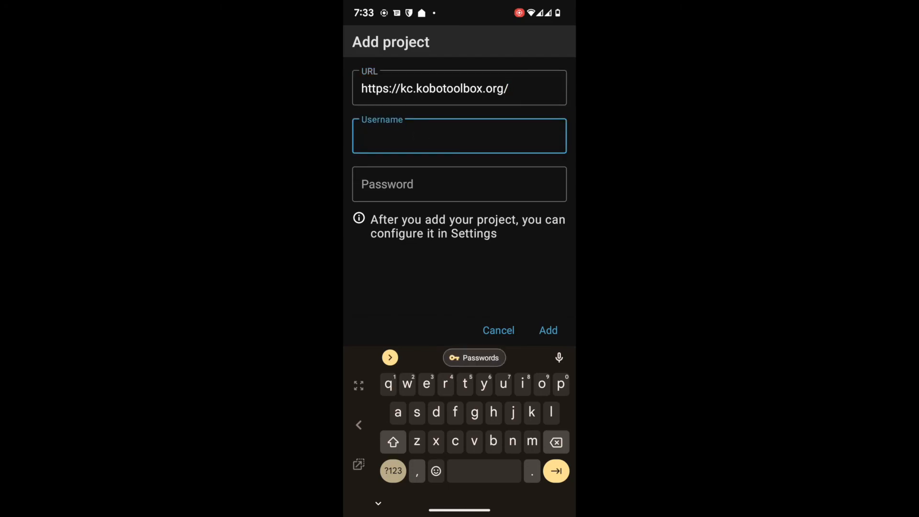
{"action": "type", "text": "drnare"}
{"action": "left_click", "coordinate": [479, 358]}
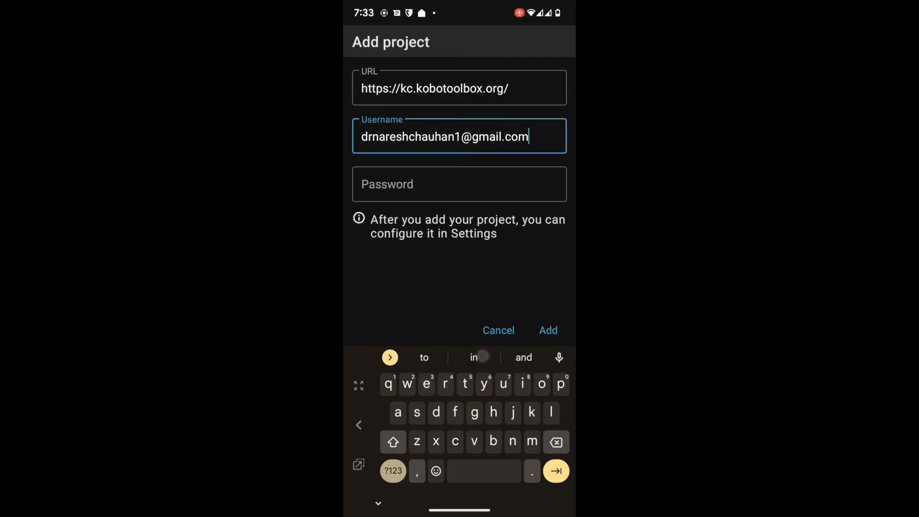
{"action": "left_click", "coordinate": [462, 137]}
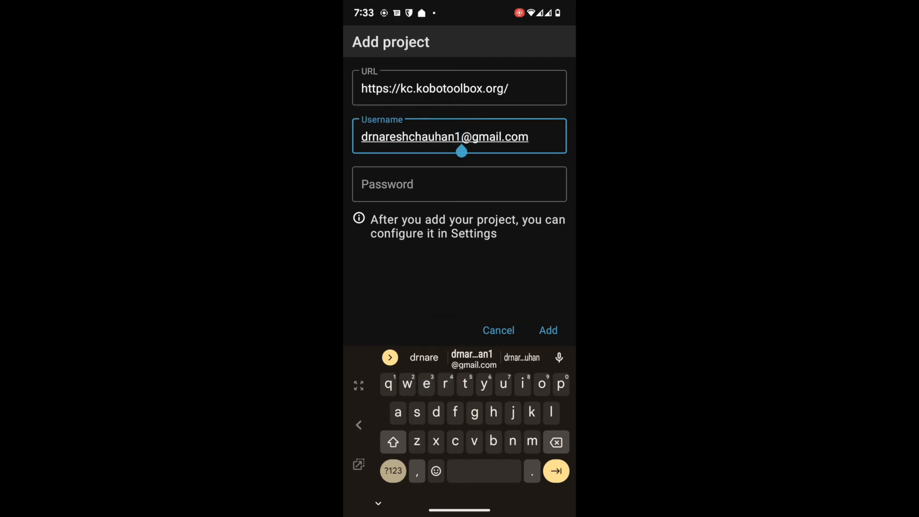
{"action": "key", "text": "BackSpace"}
{"action": "left_click", "coordinate": [460, 184]}
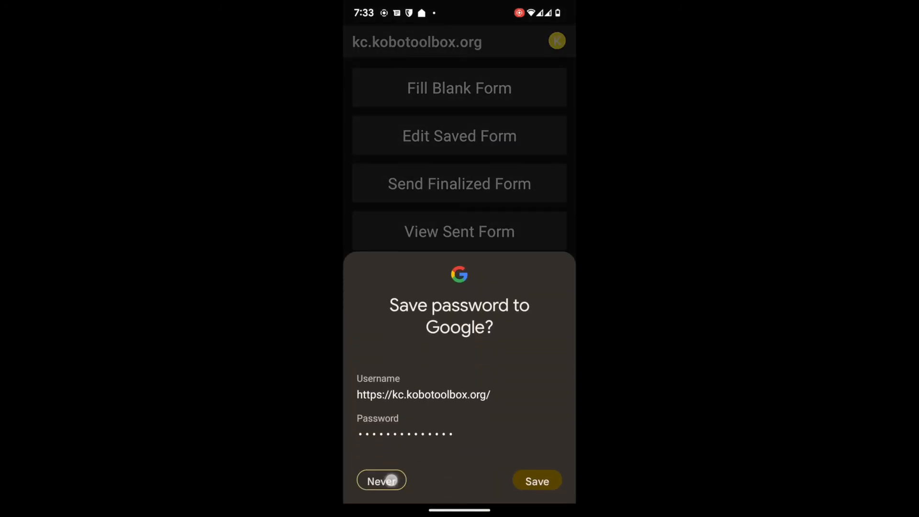
{"action": "left_click", "coordinate": [392, 480]}
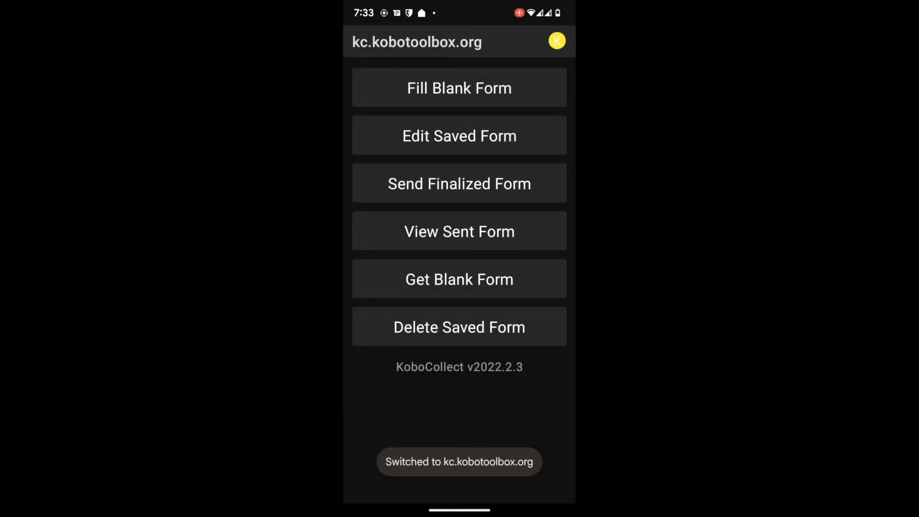
Step: Download the demo_chanel blank form from the server to the phone
{"action": "left_click", "coordinate": [485, 278]}
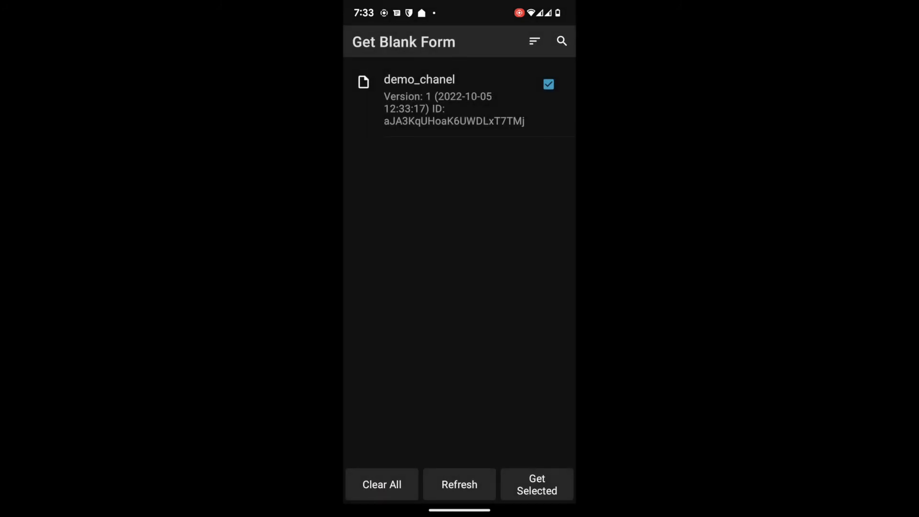
{"action": "left_click", "coordinate": [543, 481]}
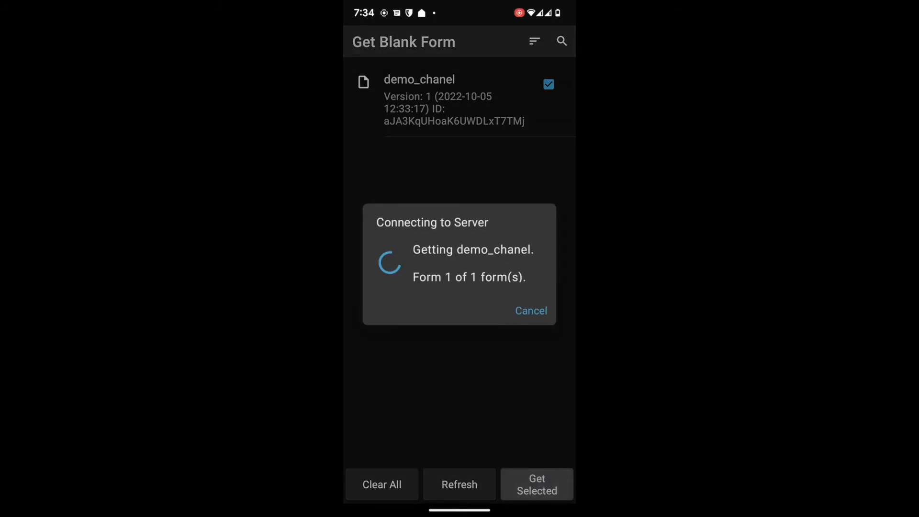
{"action": "left_click", "coordinate": [534, 278]}
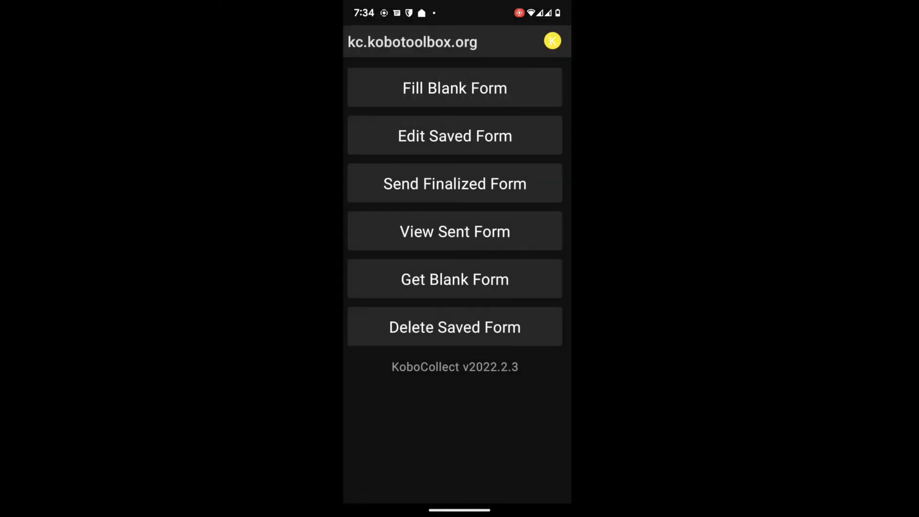
Step: Open the demo_chanel blank form for filling, allow KoboCollect notifications, and fill in the respondent's name
{"action": "left_click", "coordinate": [453, 85]}
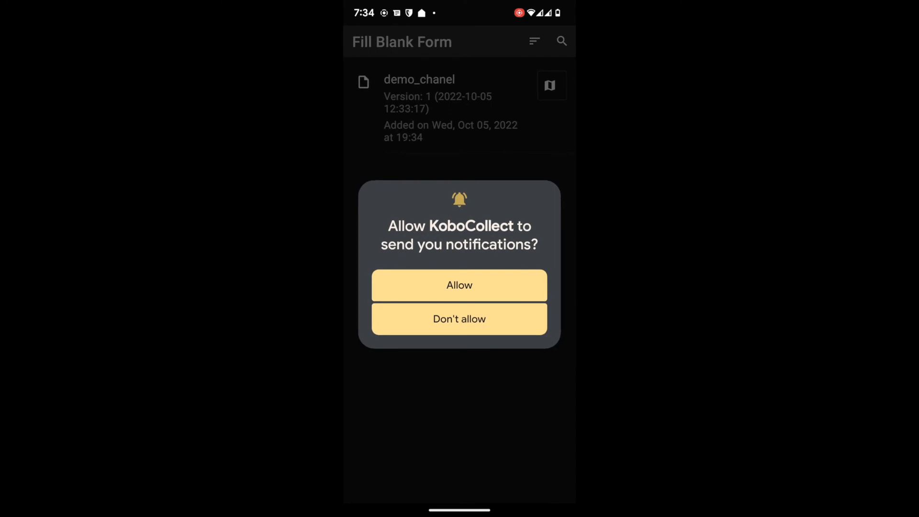
{"action": "left_click", "coordinate": [484, 278]}
{"action": "left_click", "coordinate": [444, 96]}
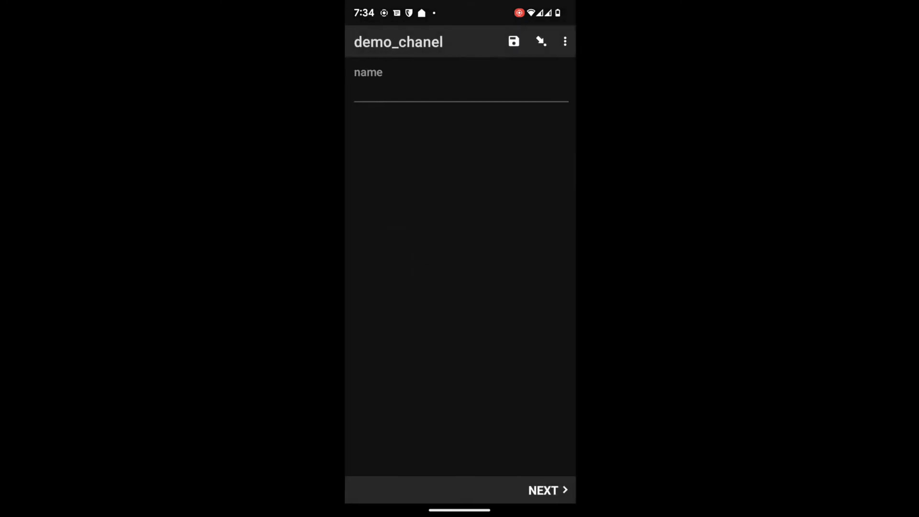
{"action": "type", "text": "Ghh"}
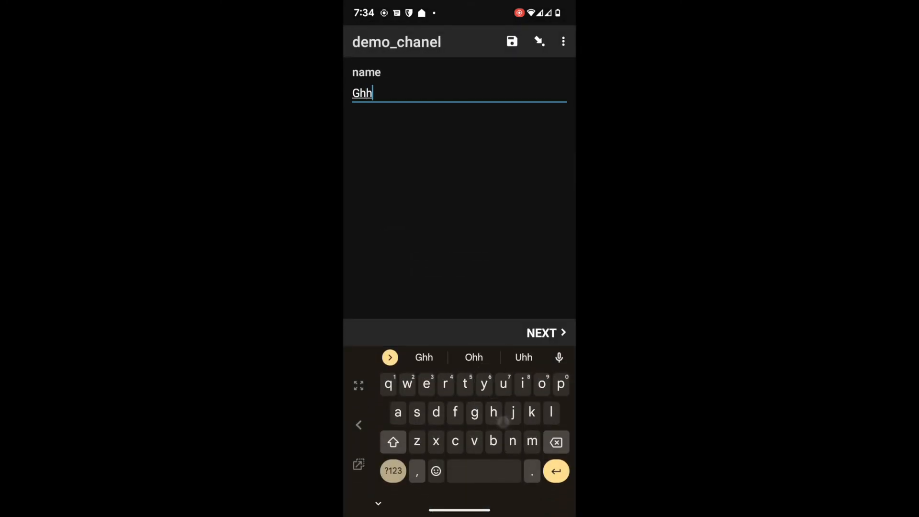
{"action": "left_click", "coordinate": [550, 329]}
Step: Answer the gender question with male and the birthday-known question with No
{"action": "left_click", "coordinate": [401, 92]}
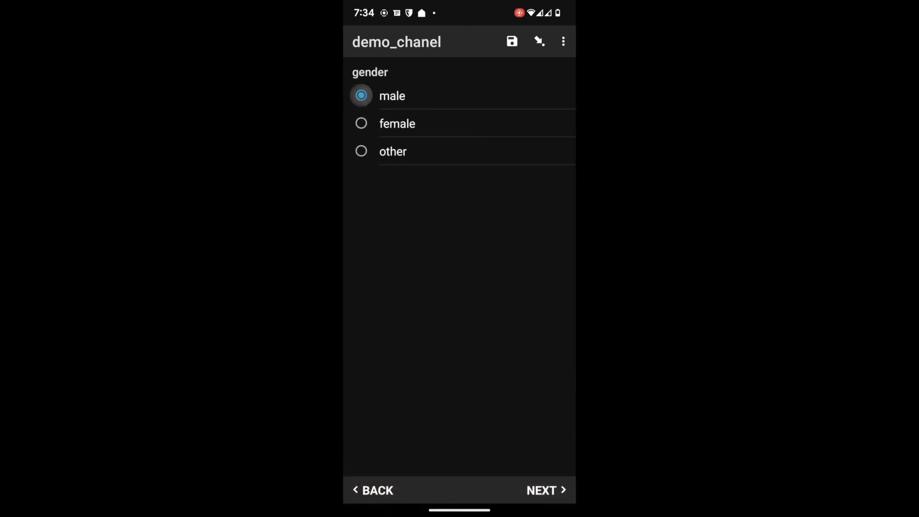
{"action": "left_click", "coordinate": [361, 95]}
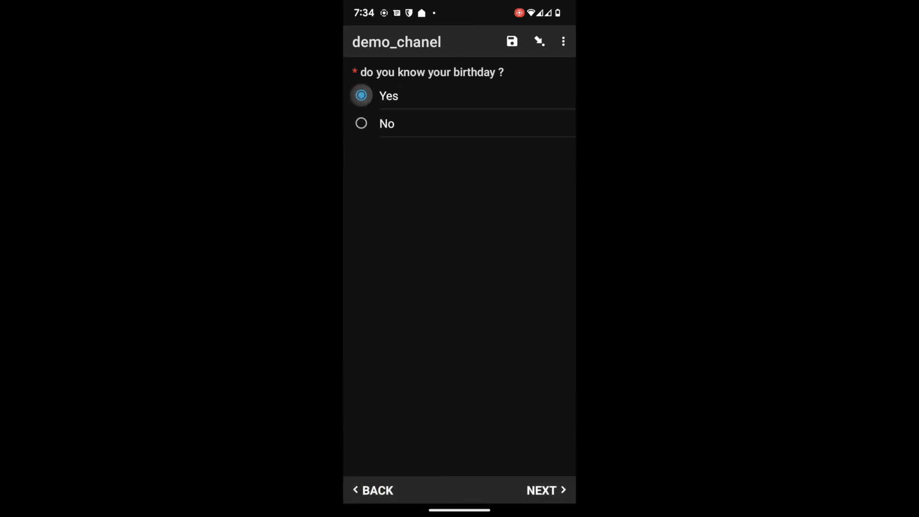
{"action": "left_click", "coordinate": [389, 123]}
{"action": "left_click_drag", "start_coordinate": [465, 302], "coordinate": [374, 303]}
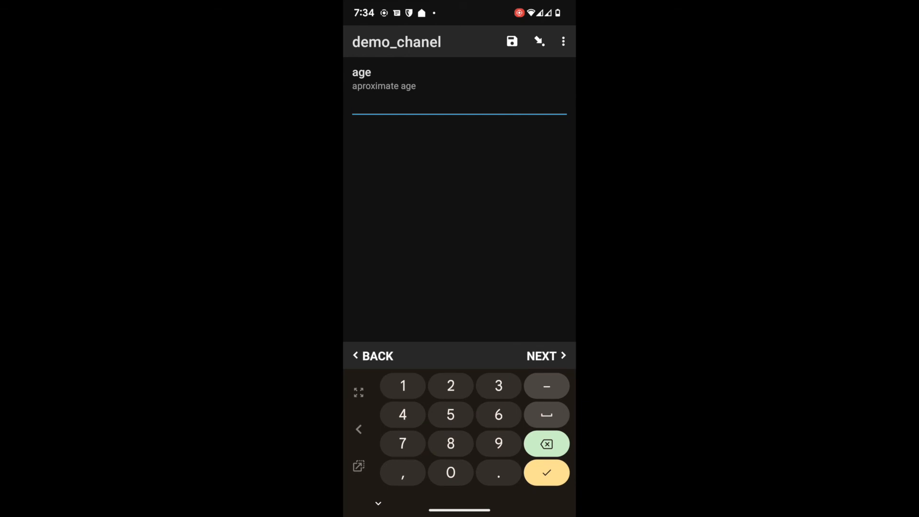
Step: Enter 42 as the approximate age and fill in the respondent's phone number
{"action": "type", "text": "42"}
{"action": "key", "text": "Return"}
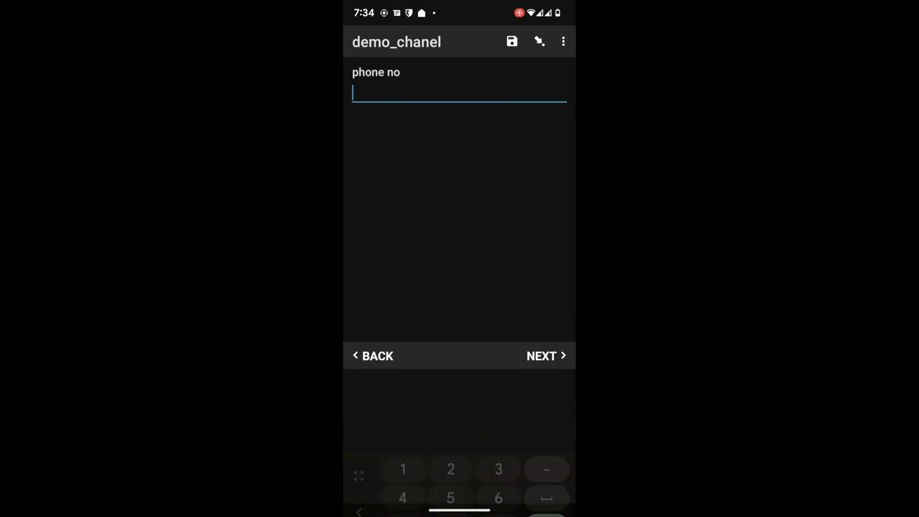
{"action": "type", "text": "999999999"}
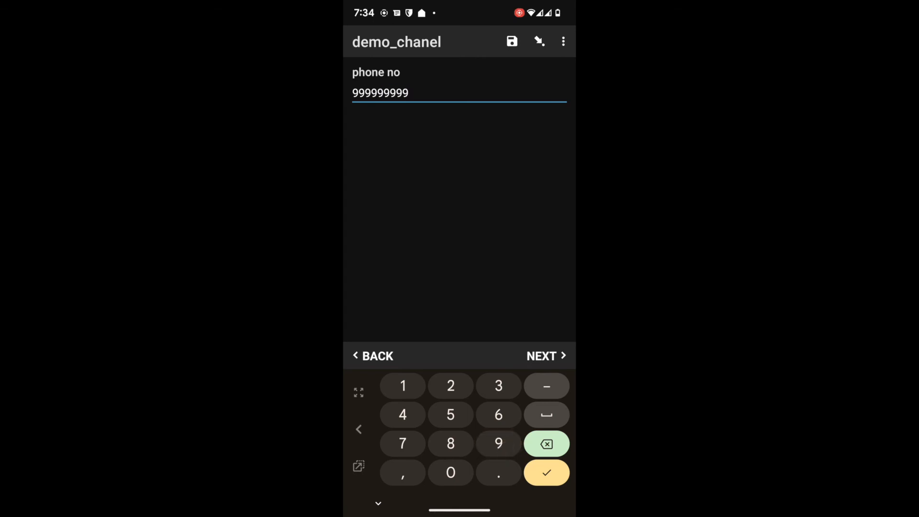
{"action": "left_click", "coordinate": [546, 356]}
{"action": "left_click", "coordinate": [546, 490]}
Step: Record the phone's current location with location access allowed, and save the demo_chanel form as finalized
{"action": "left_click", "coordinate": [477, 100]}
{"action": "left_click", "coordinate": [490, 276]}
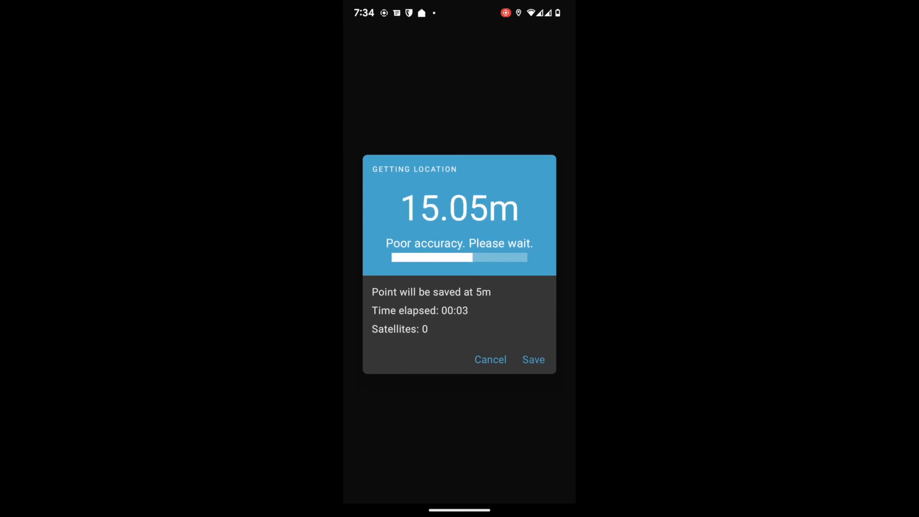
{"action": "left_click", "coordinate": [533, 366]}
{"action": "left_click", "coordinate": [546, 490]}
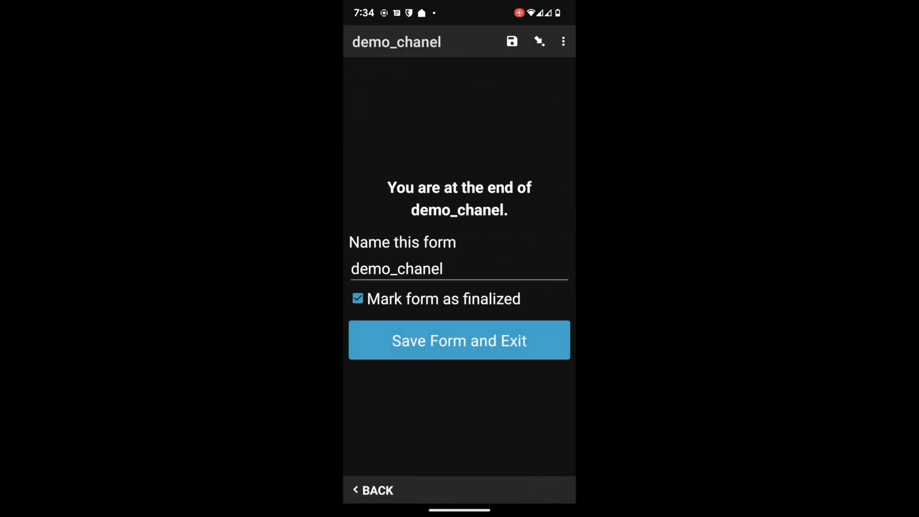
{"action": "left_click", "coordinate": [459, 340]}
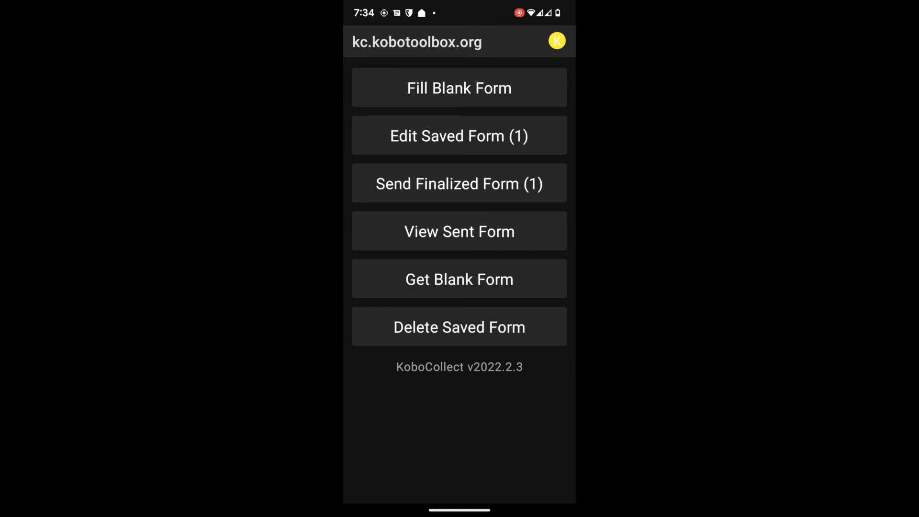
Step: Send the finalized demo_chanel form to the server and return to the phone's home screen
{"action": "left_click", "coordinate": [497, 184]}
{"action": "left_click", "coordinate": [548, 84]}
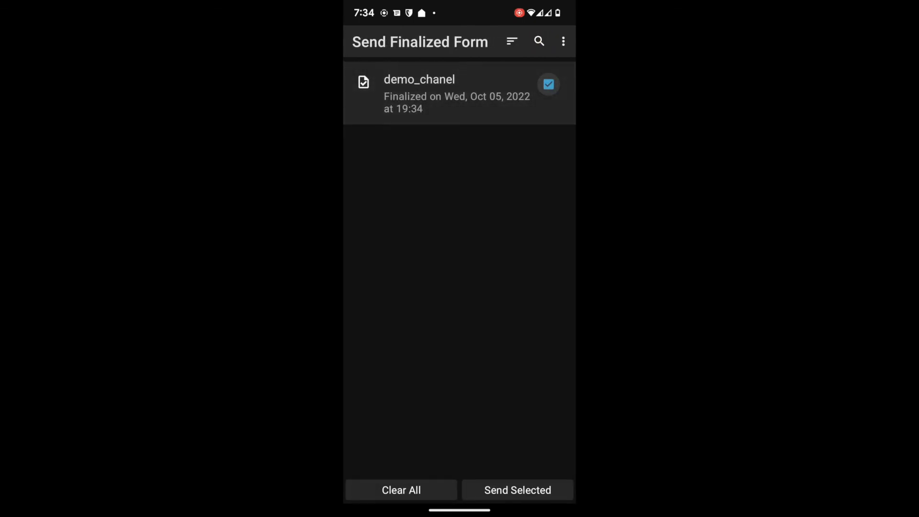
{"action": "left_click", "coordinate": [518, 490]}
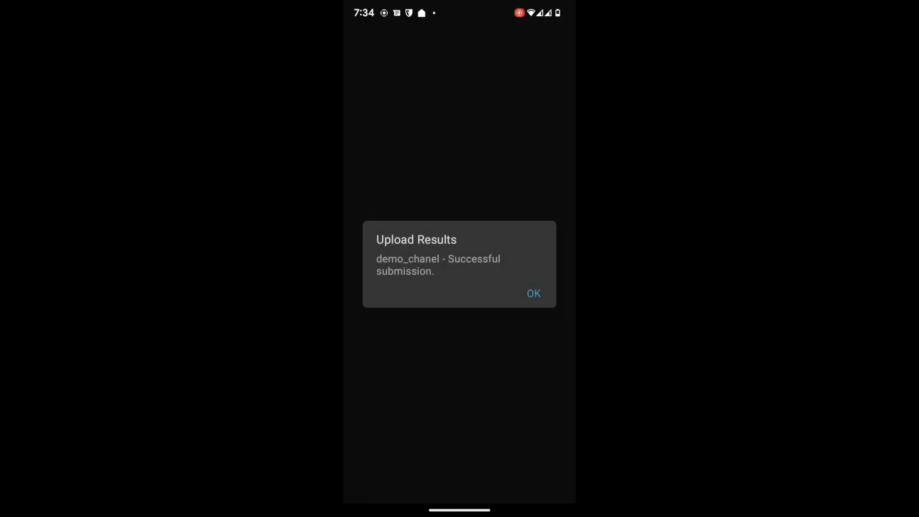
{"action": "left_click", "coordinate": [533, 293]}
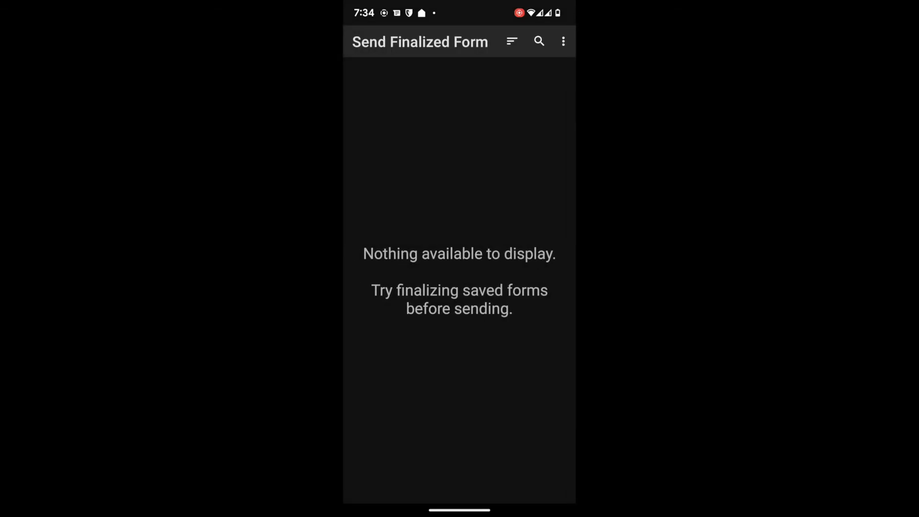
{"action": "left_click_drag", "start_coordinate": [474, 512], "coordinate": [459, 406]}
{"action": "left_click", "coordinate": [459, 259]}
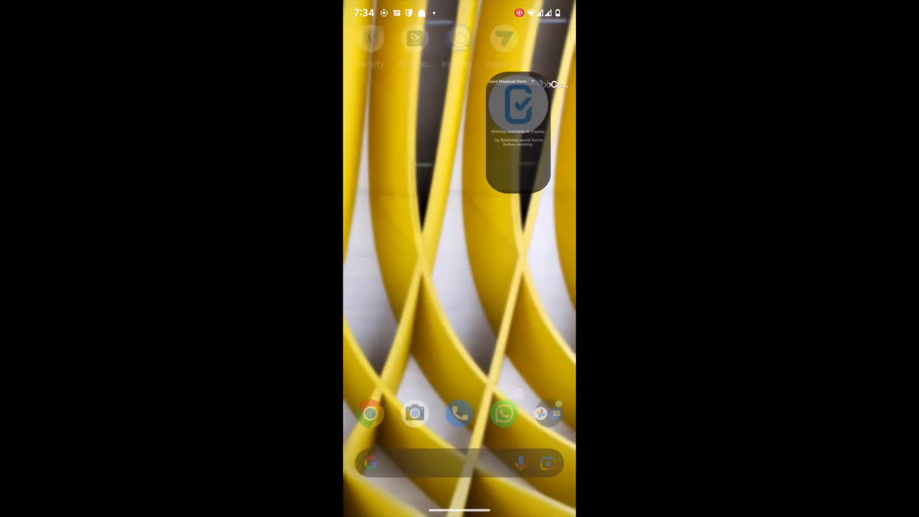